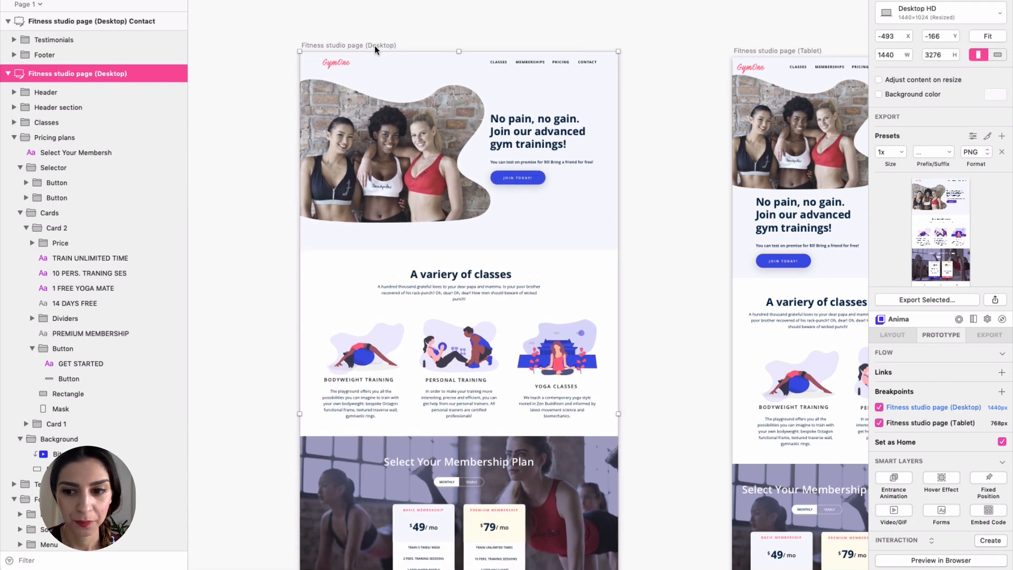
Collapse the Smart Layers and Flow sections of the Anima plugin and deselect the desktop artboard
{"action": "left_click", "coordinate": [1001, 462]}
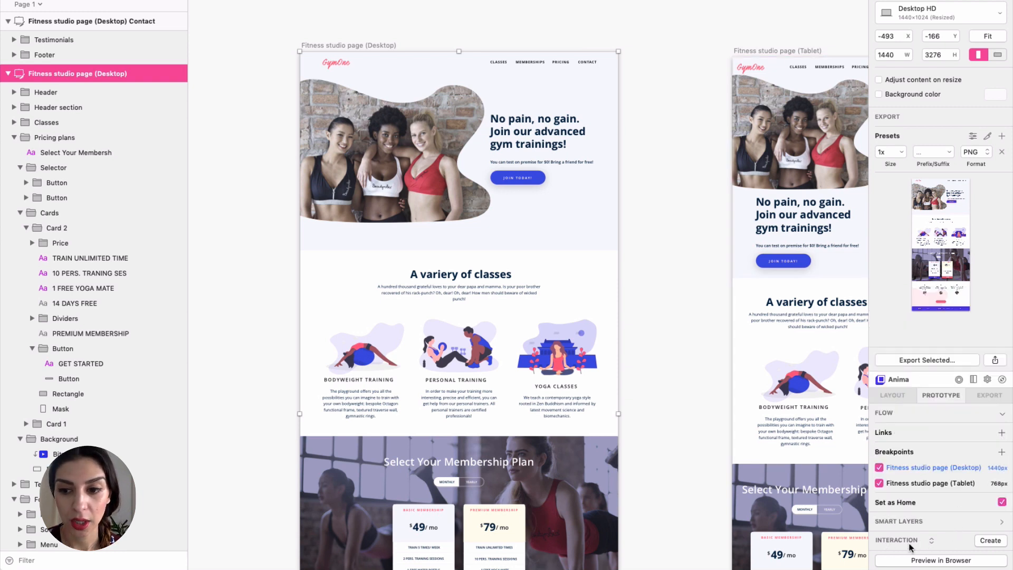
{"action": "left_click", "coordinate": [1003, 414]}
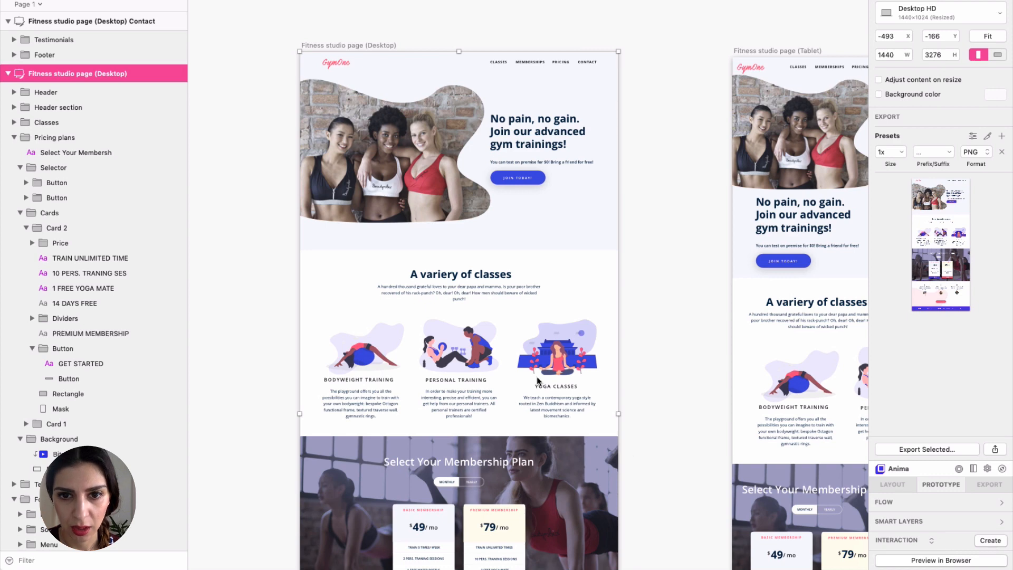
{"action": "scroll", "coordinate": [505, 229], "scroll_direction": "up", "scroll_amount": 3}
{"action": "scroll", "coordinate": [505, 230], "scroll_direction": "down", "scroll_amount": 3}
{"action": "left_click", "coordinate": [270, 348]}
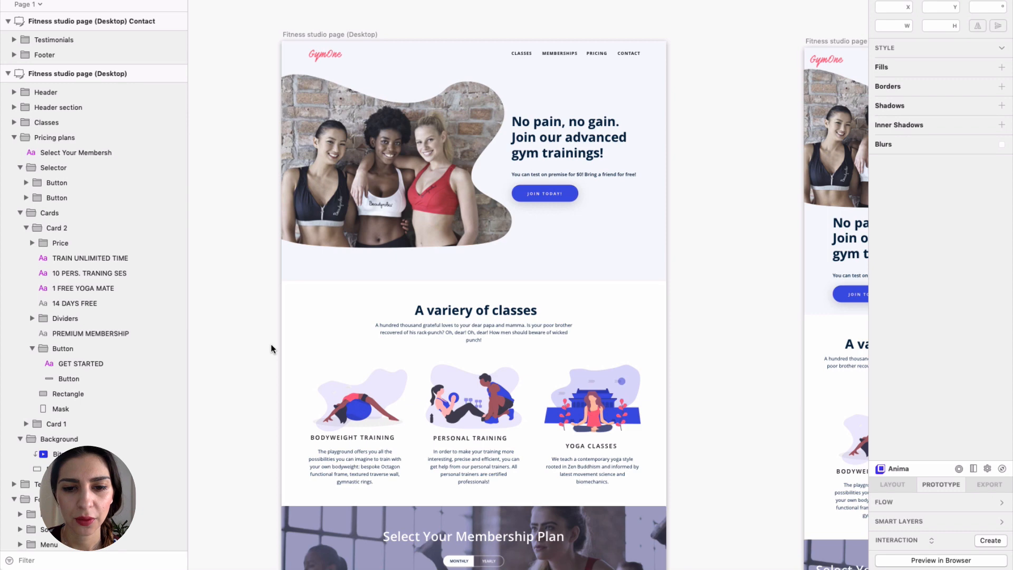
Look through the desktop page design from header to footer, including the classes, membership plans and testimonials sections
{"action": "scroll", "coordinate": [422, 368], "scroll_direction": "down", "scroll_amount": 10}
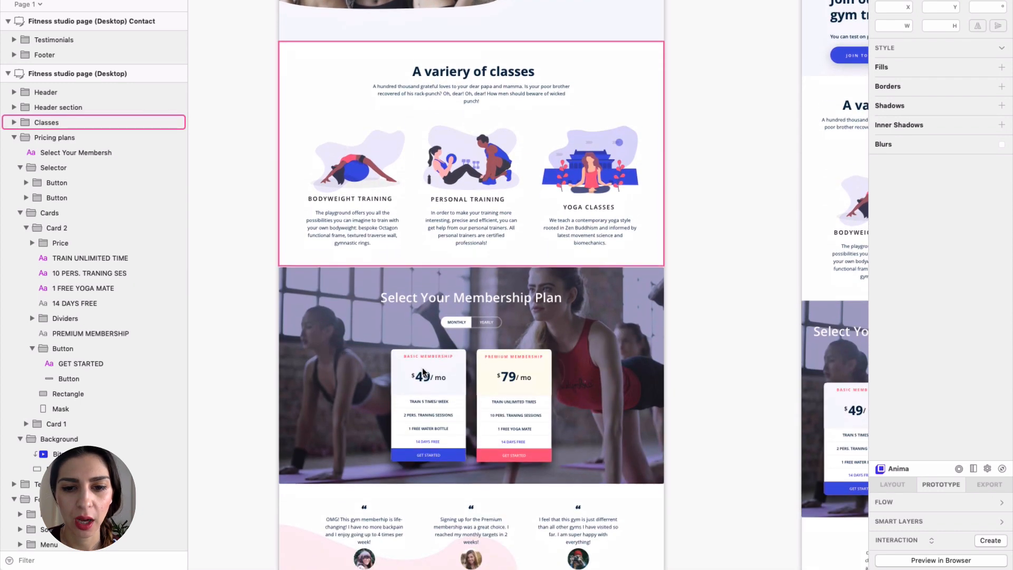
{"action": "scroll", "coordinate": [422, 367], "scroll_direction": "down", "scroll_amount": 1}
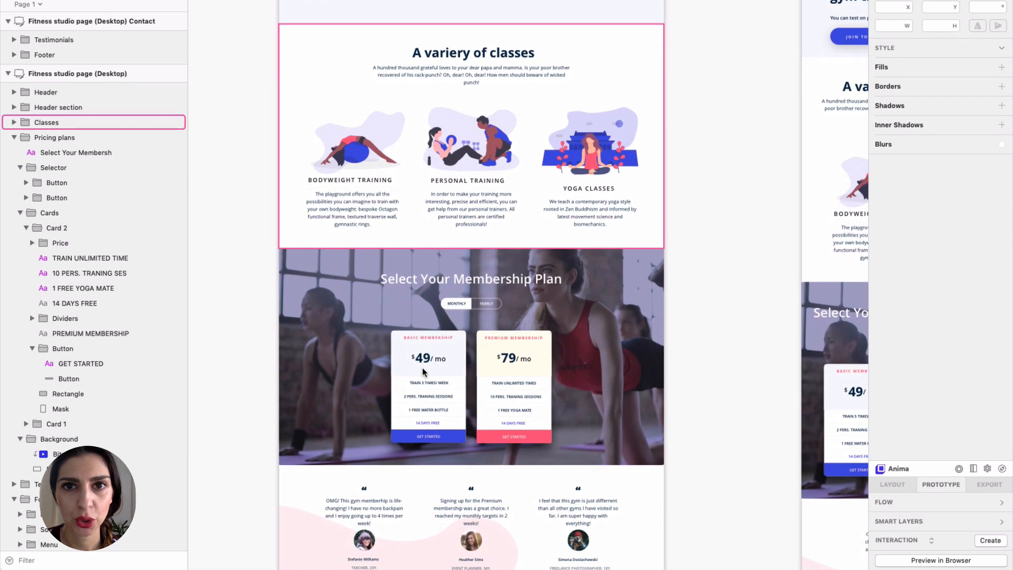
{"action": "scroll", "coordinate": [422, 367], "scroll_direction": "up", "scroll_amount": 9}
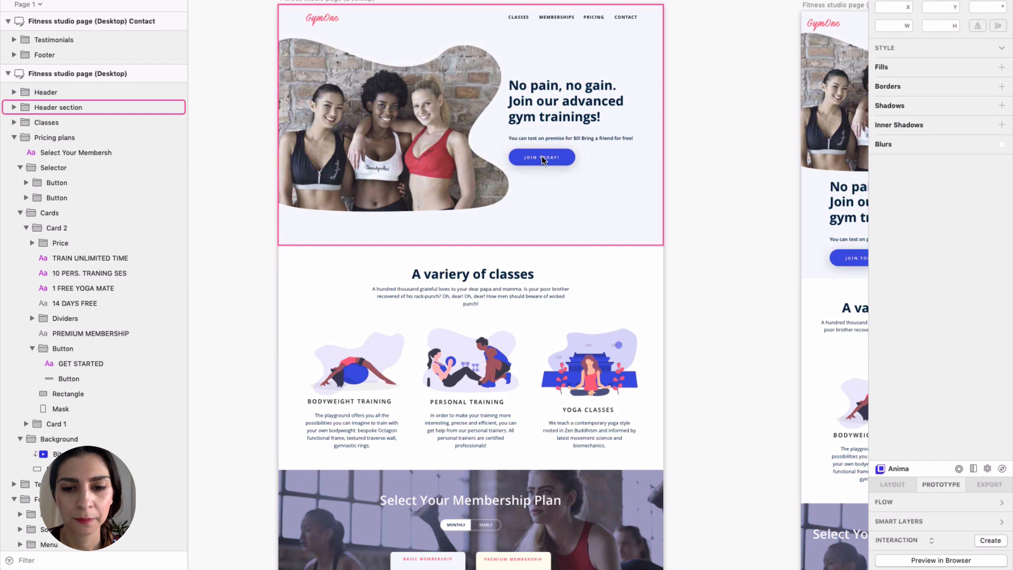
{"action": "scroll", "coordinate": [543, 160], "scroll_direction": "down", "scroll_amount": 10}
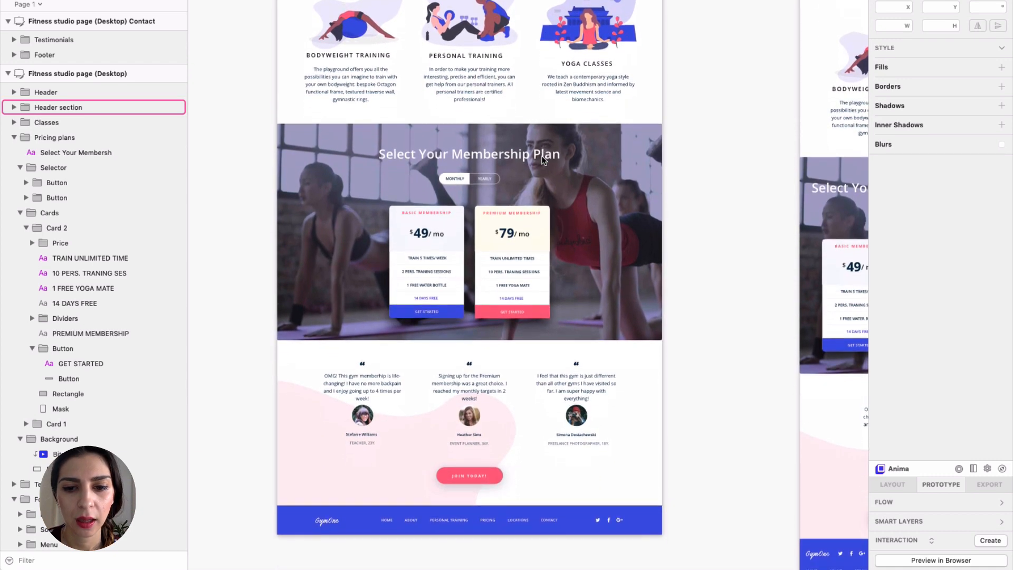
{"action": "scroll", "coordinate": [541, 156], "scroll_direction": "down", "scroll_amount": 1}
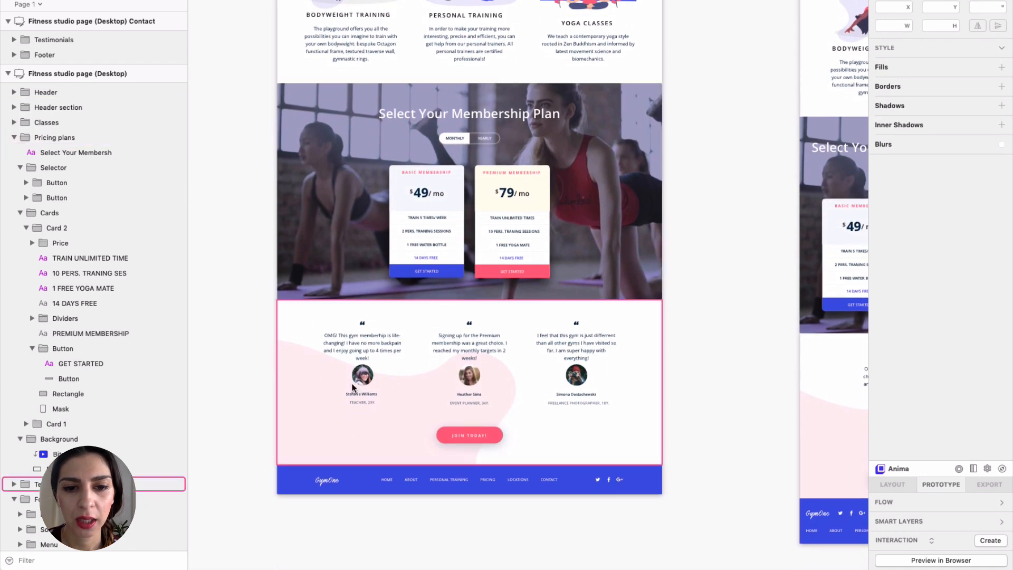
{"action": "scroll", "coordinate": [353, 387], "scroll_direction": "up", "scroll_amount": 3}
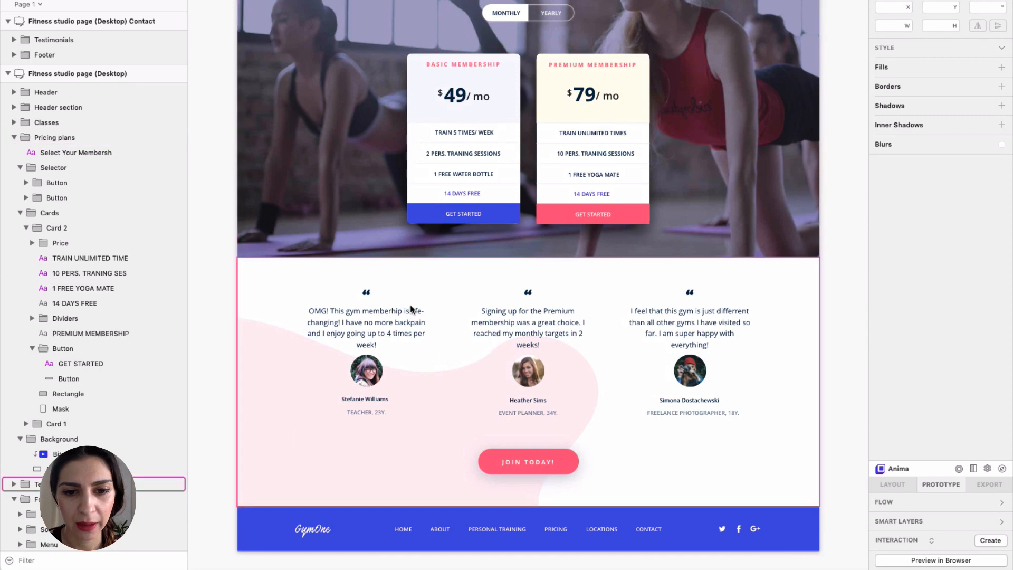
{"action": "scroll", "coordinate": [401, 316], "scroll_direction": "down", "scroll_amount": 5}
{"action": "scroll", "coordinate": [400, 316], "scroll_direction": "up", "scroll_amount": 10}
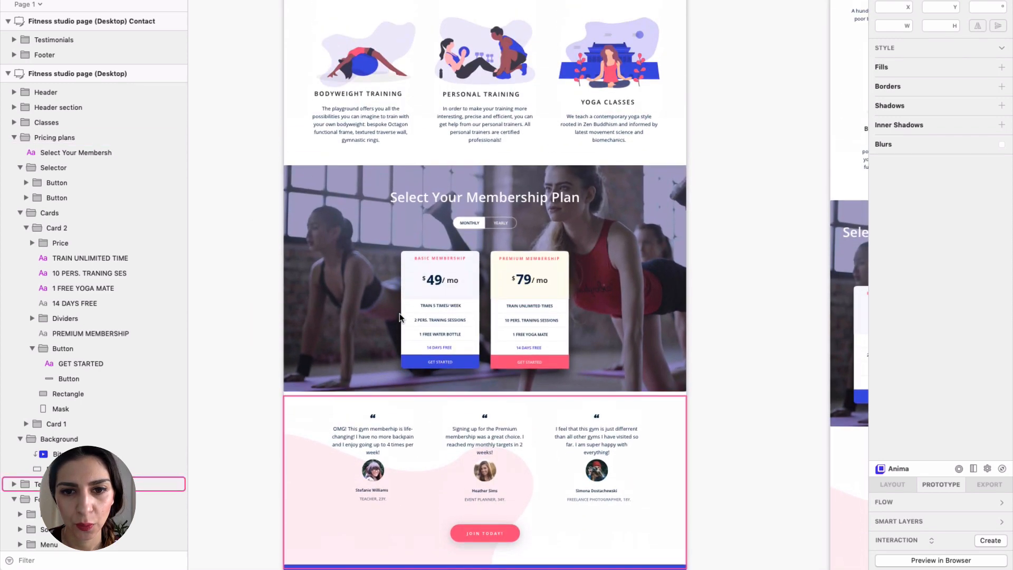
{"action": "scroll", "coordinate": [400, 316], "scroll_direction": "up", "scroll_amount": 3}
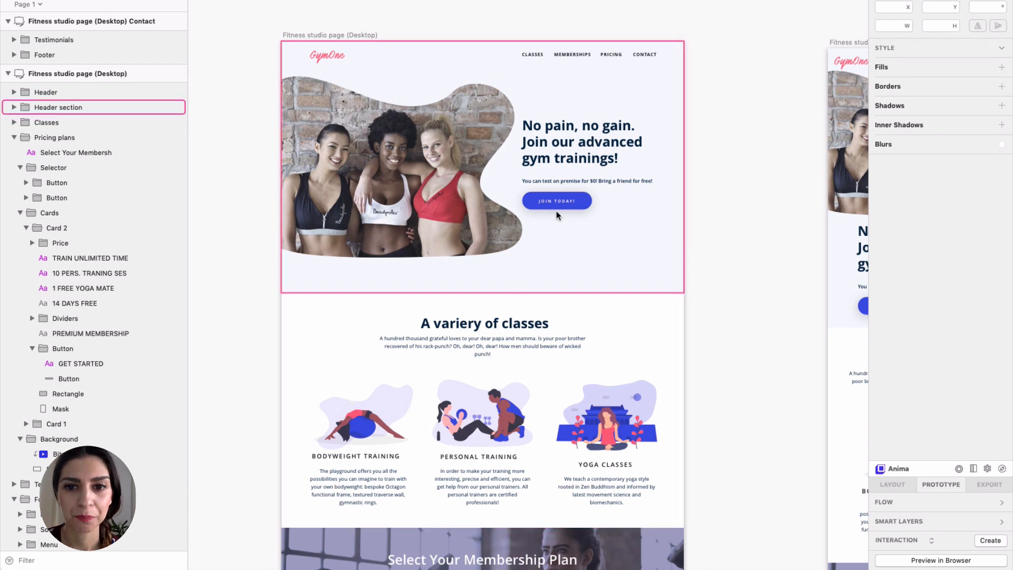
Create an Anima interaction for the JOIN TODAY! button in the desktop page's header section
{"action": "left_click", "coordinate": [564, 195]}
{"action": "left_click", "coordinate": [564, 195]}
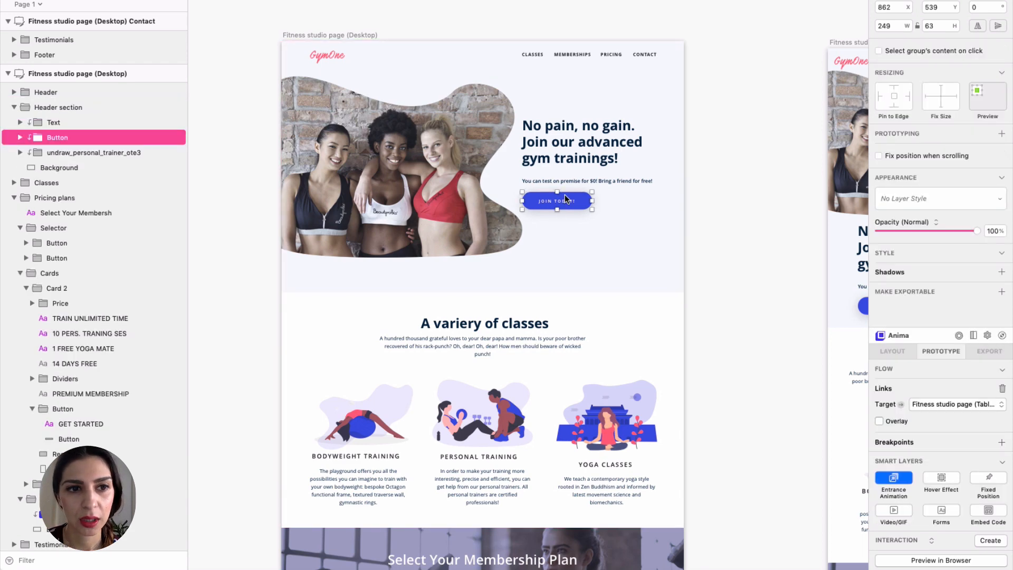
{"action": "scroll", "coordinate": [552, 209], "scroll_direction": "up", "scroll_amount": 3}
{"action": "scroll", "coordinate": [552, 209], "scroll_direction": "up", "scroll_amount": 2}
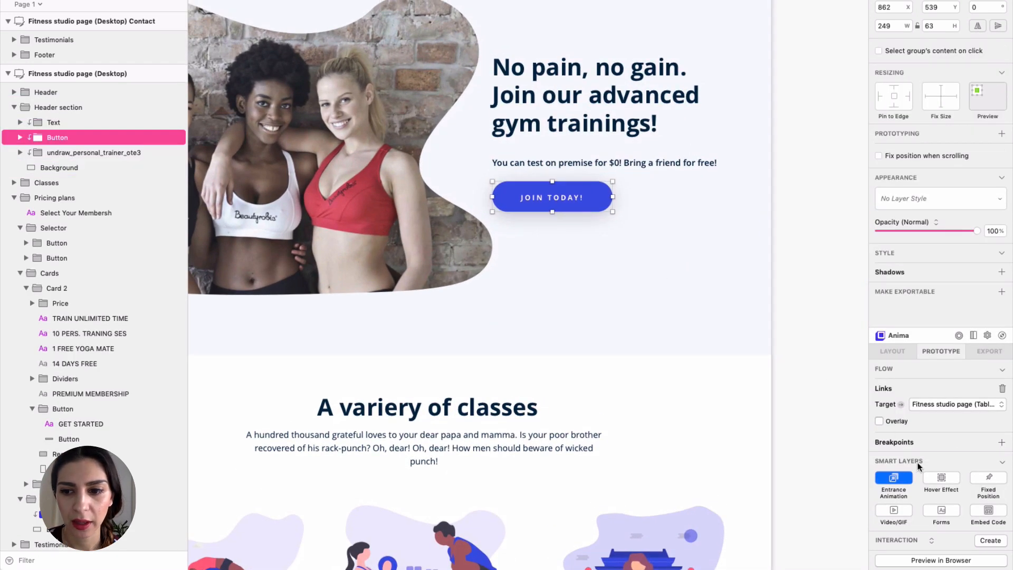
{"action": "left_click", "coordinate": [1002, 459]}
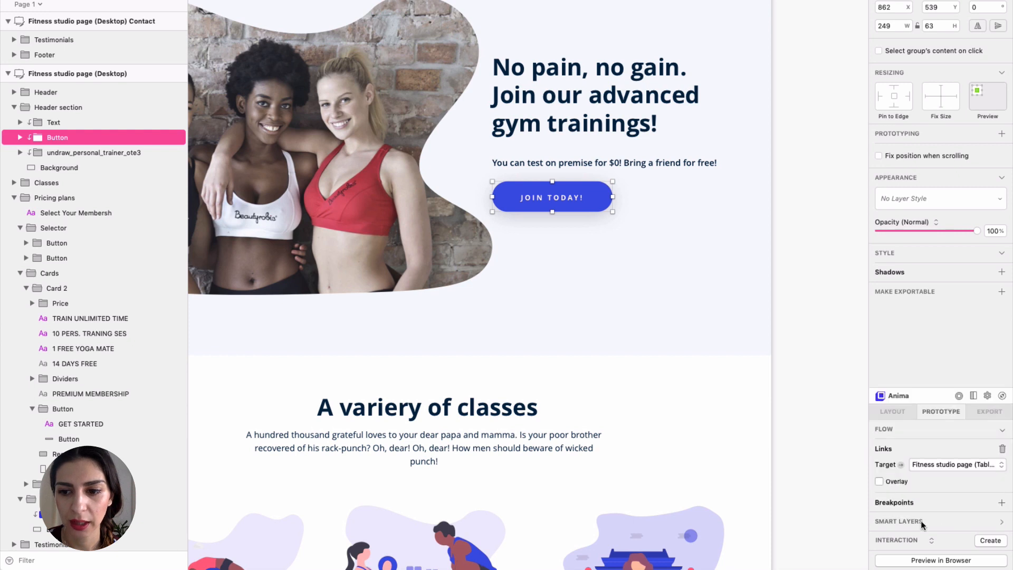
{"action": "left_click", "coordinate": [989, 540]}
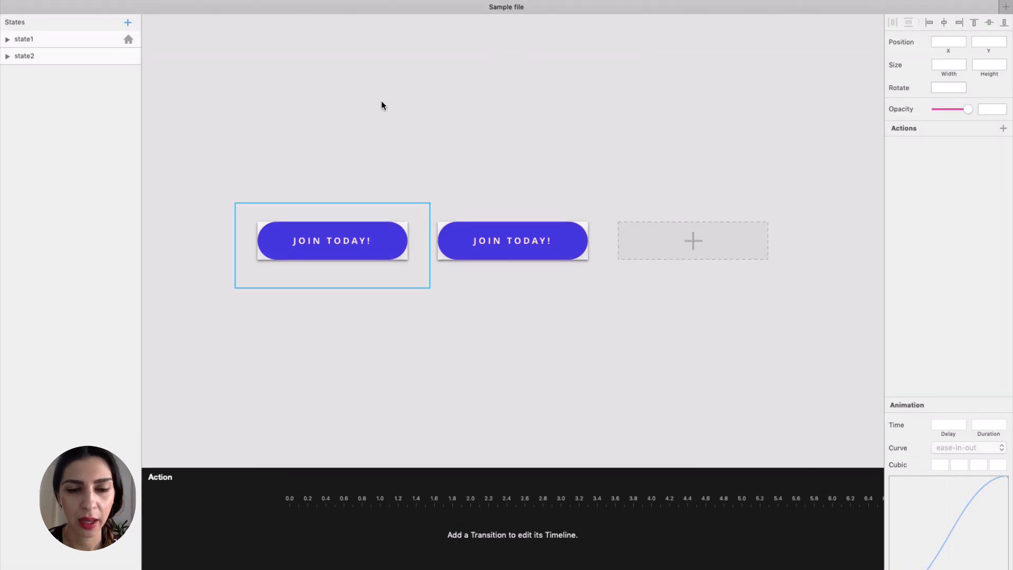
Examine the layers contained in state1 and state2 of the button interaction
{"action": "left_click", "coordinate": [7, 56]}
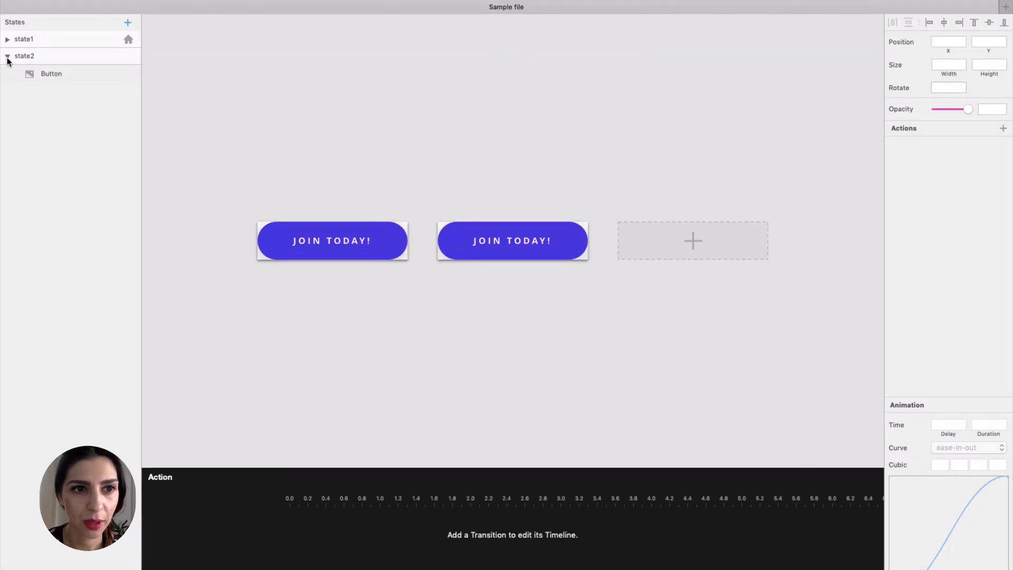
{"action": "left_click", "coordinate": [7, 40]}
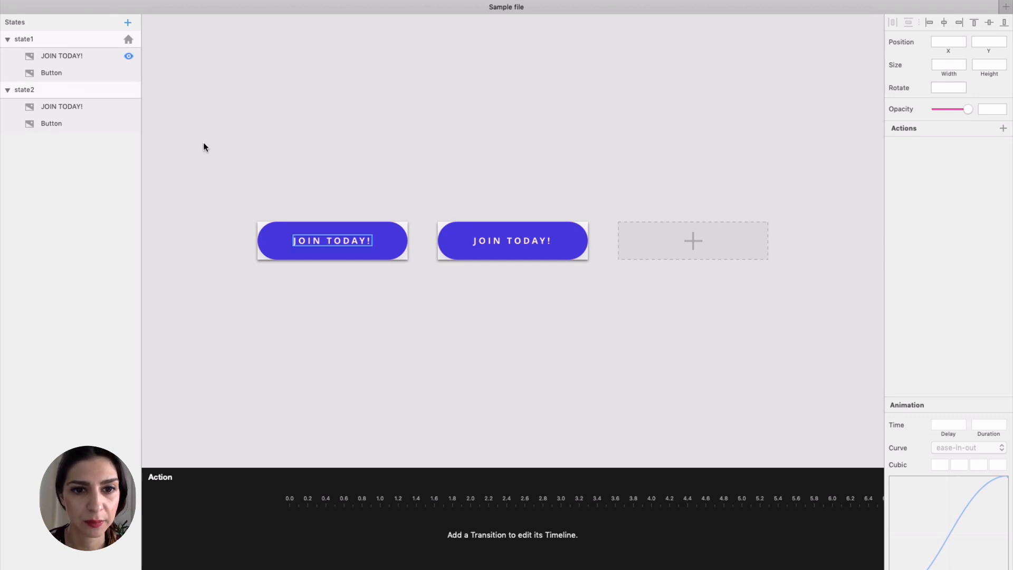
{"action": "left_click", "coordinate": [7, 89]}
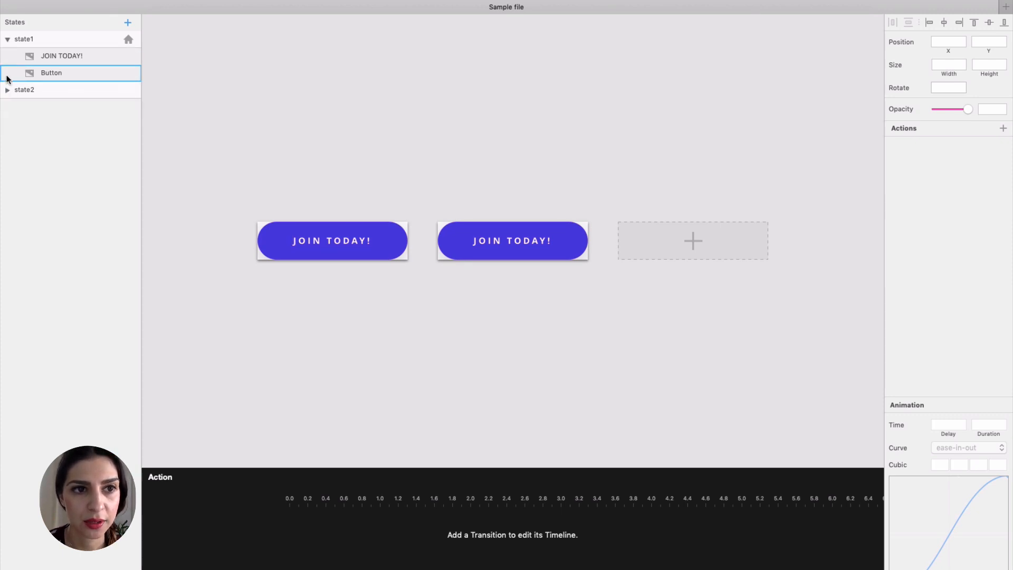
{"action": "left_click", "coordinate": [7, 39]}
{"action": "scroll", "coordinate": [292, 203], "scroll_direction": "up", "scroll_amount": 2}
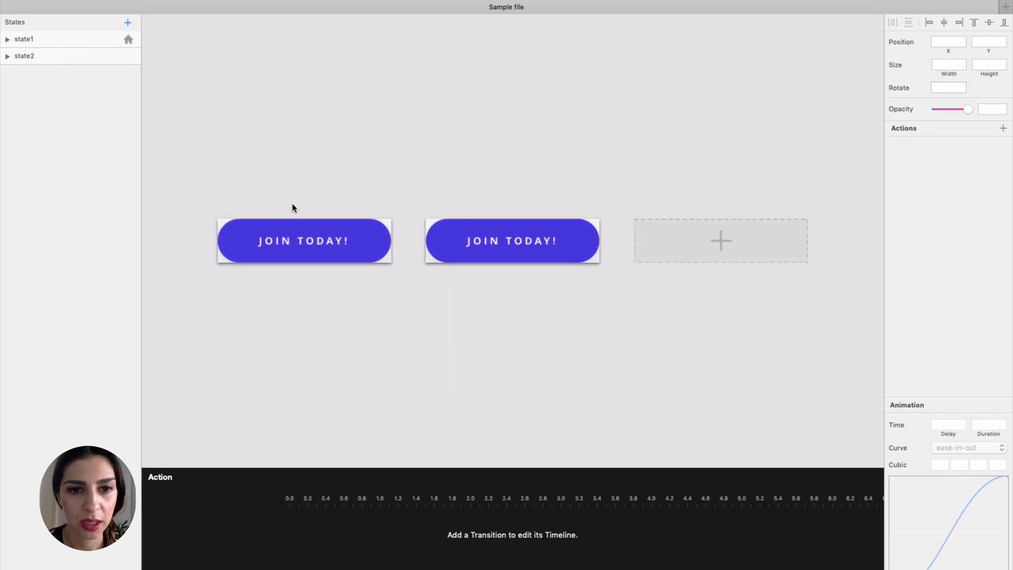
Add an On Mouse Enter action from the whole state1 to state2
{"action": "left_click", "coordinate": [275, 240]}
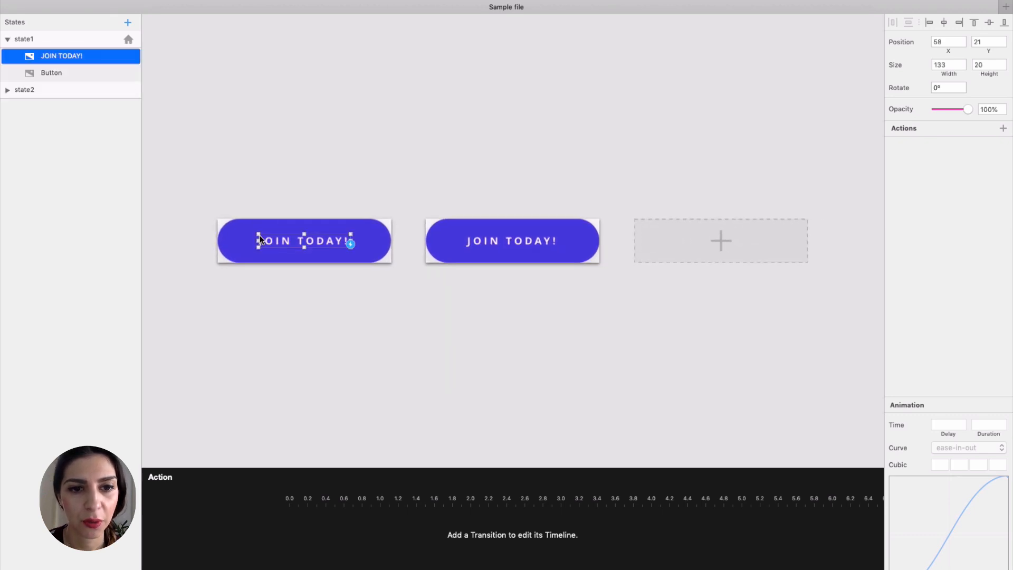
{"action": "left_click", "coordinate": [237, 237]}
{"action": "left_click", "coordinate": [94, 43]}
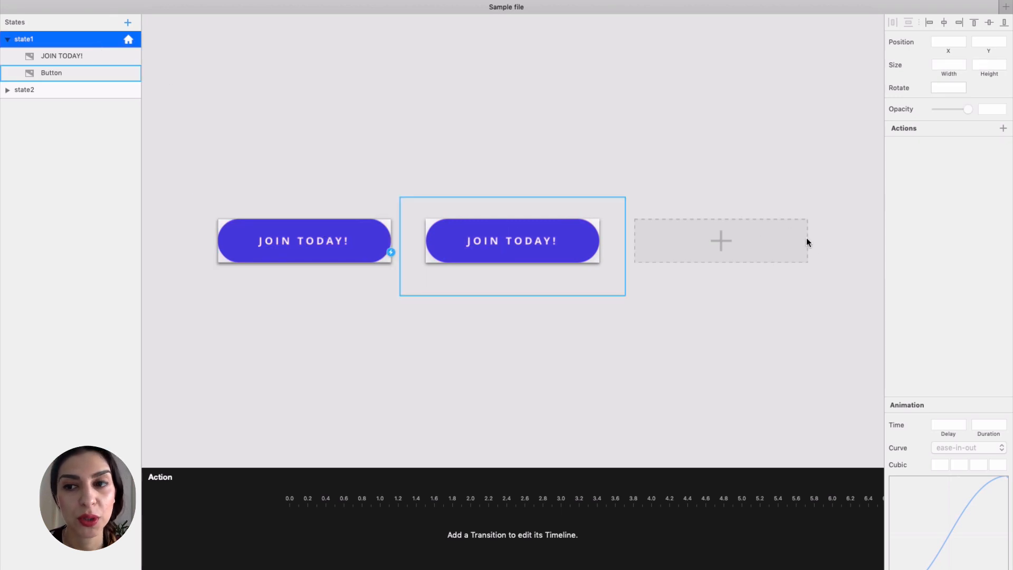
{"action": "scroll", "coordinate": [432, 331], "scroll_direction": "down", "scroll_amount": 3}
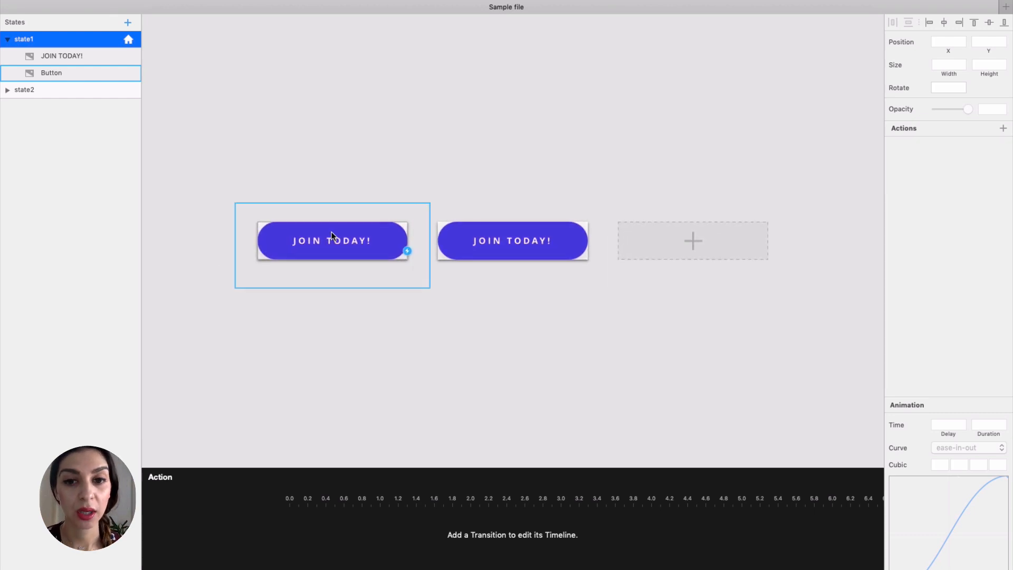
{"action": "left_click", "coordinate": [407, 251]}
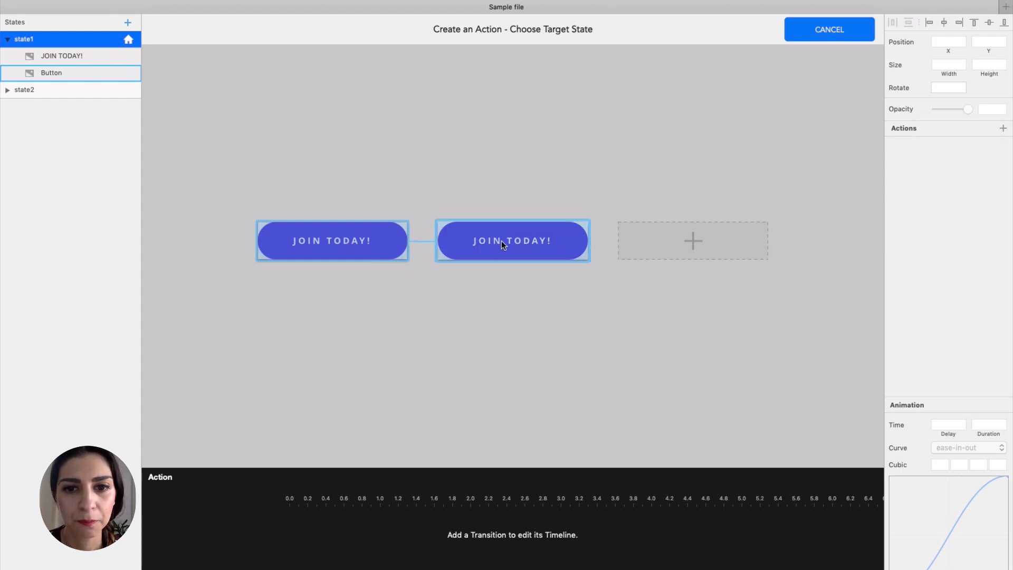
{"action": "left_click", "coordinate": [501, 241]}
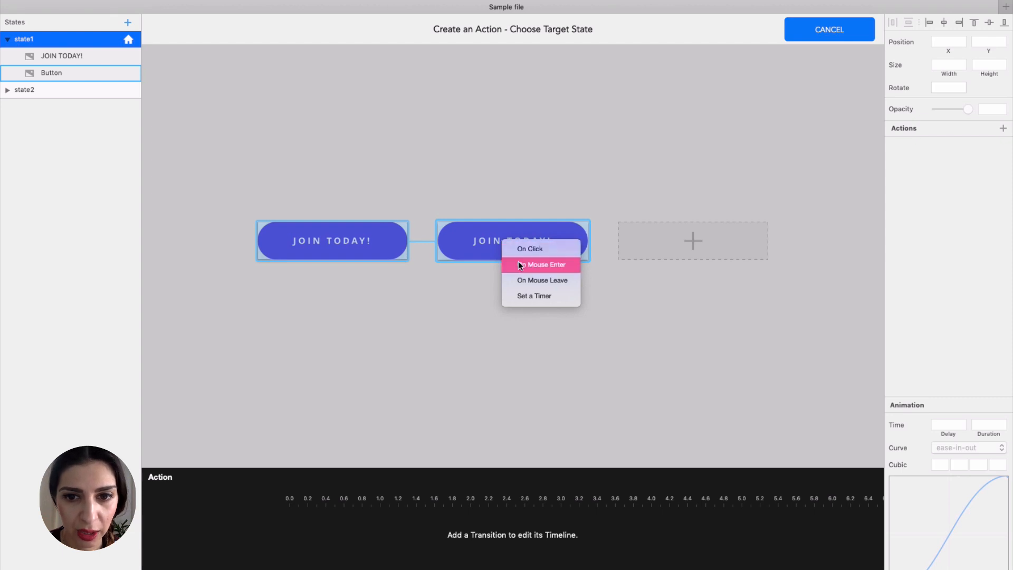
{"action": "left_click", "coordinate": [518, 262]}
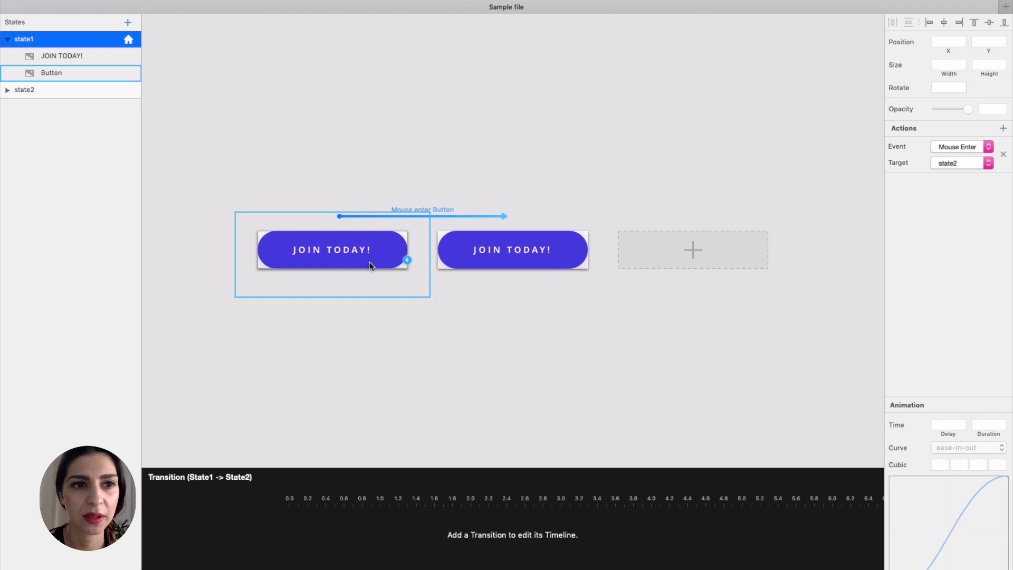
{"action": "left_click", "coordinate": [406, 258]}
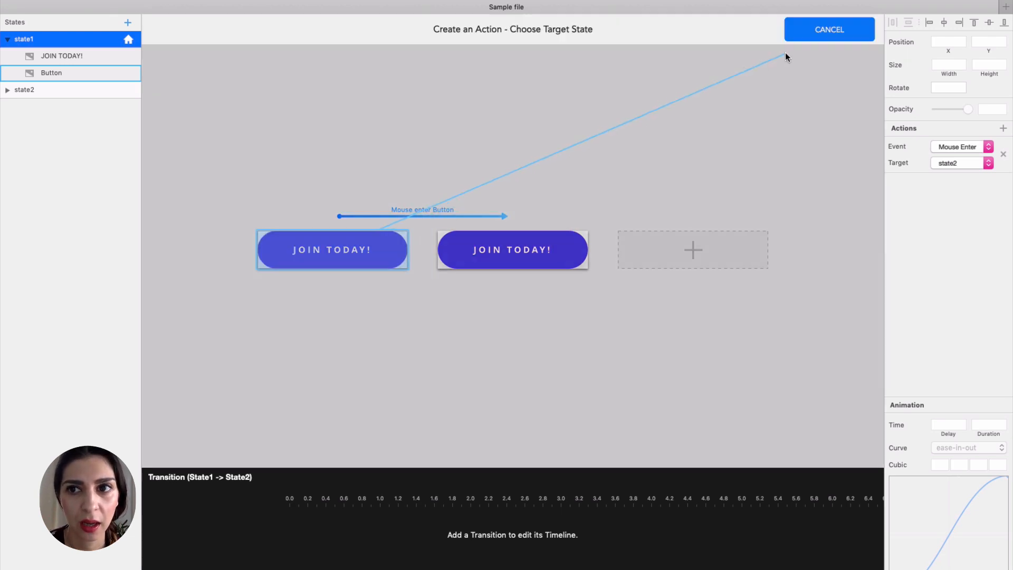
{"action": "left_click", "coordinate": [809, 31]}
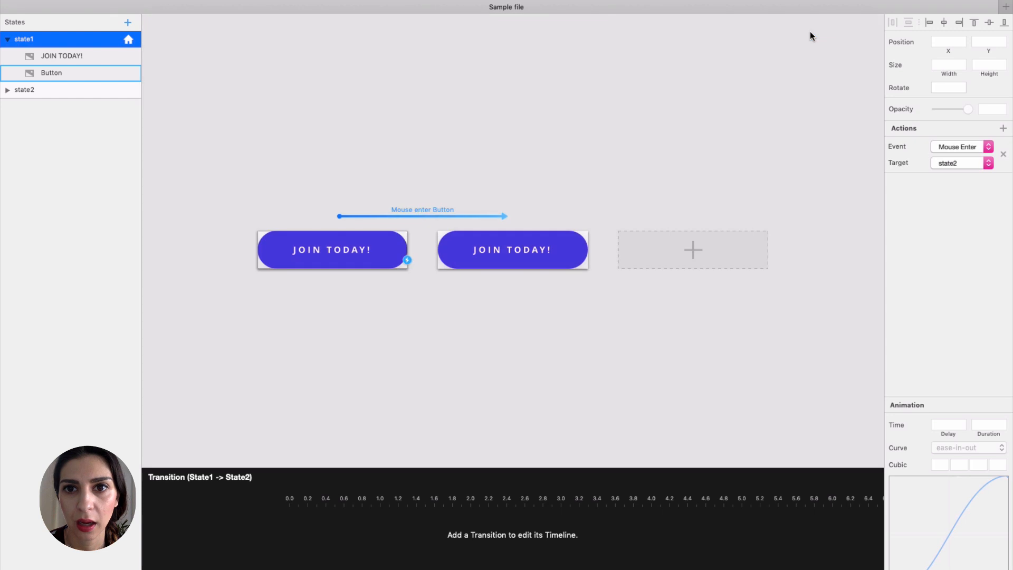
{"action": "left_click", "coordinate": [340, 238]}
{"action": "left_click", "coordinate": [63, 56]}
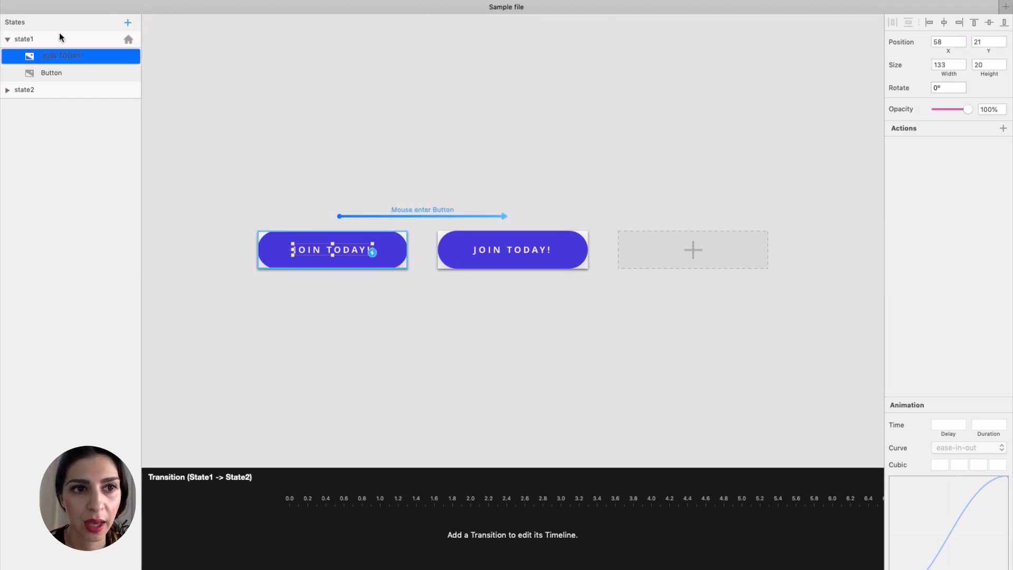
{"action": "left_click", "coordinate": [59, 37]}
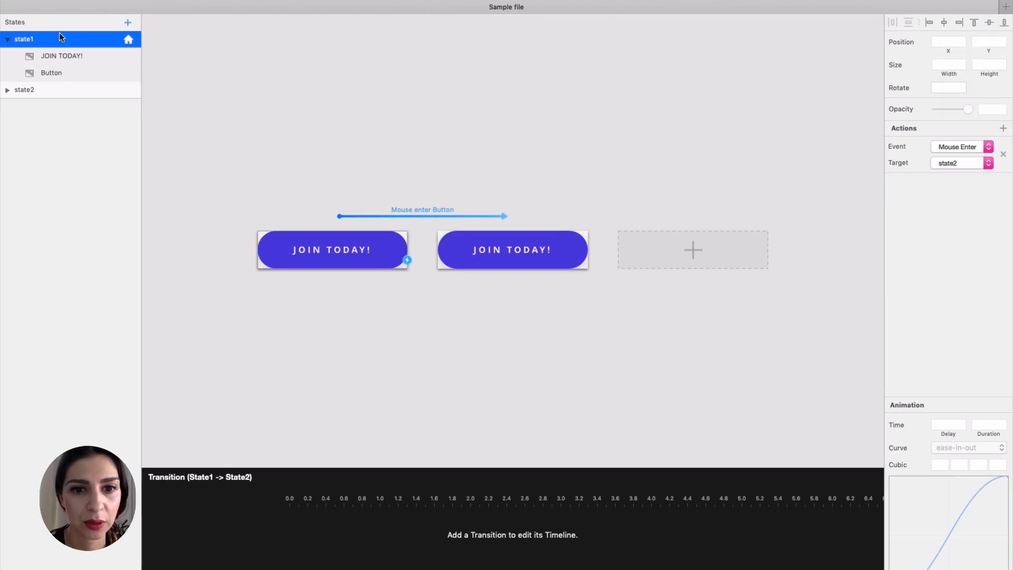
Try Click as the event of the state1 action and restore it to Mouse Enter
{"action": "left_click", "coordinate": [945, 147]}
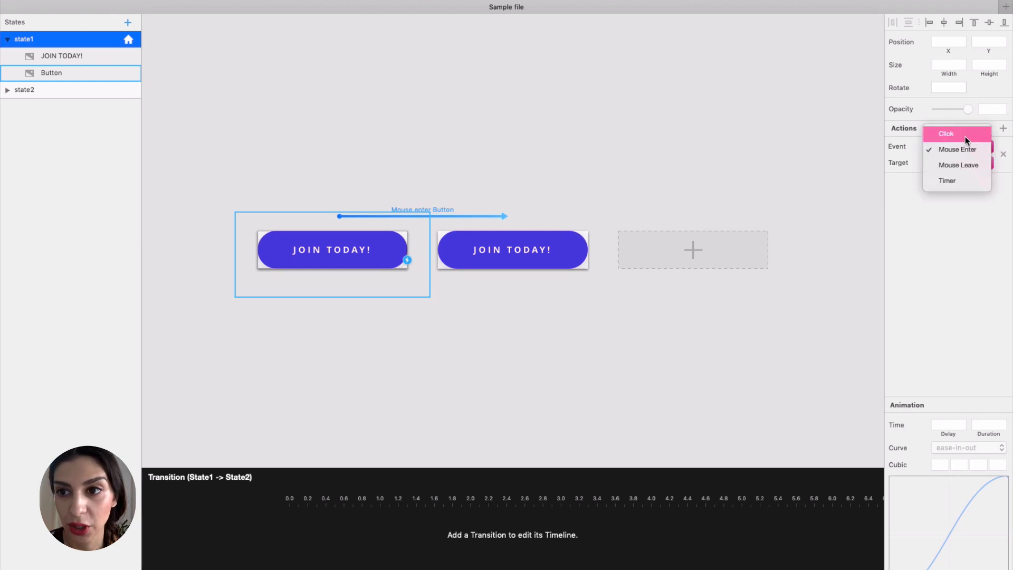
{"action": "left_click", "coordinate": [967, 133]}
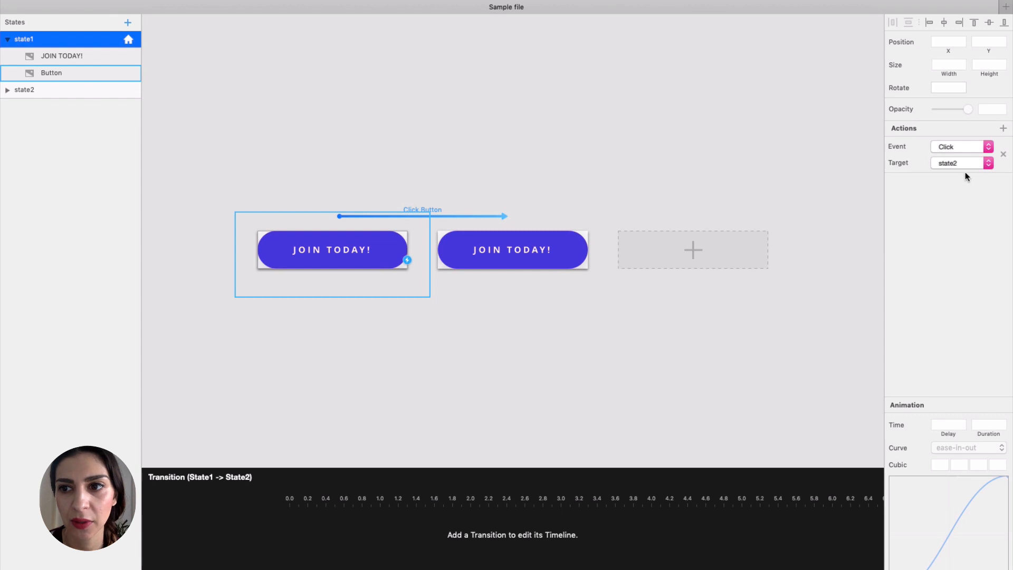
{"action": "left_click", "coordinate": [947, 147]}
{"action": "left_click", "coordinate": [956, 164]}
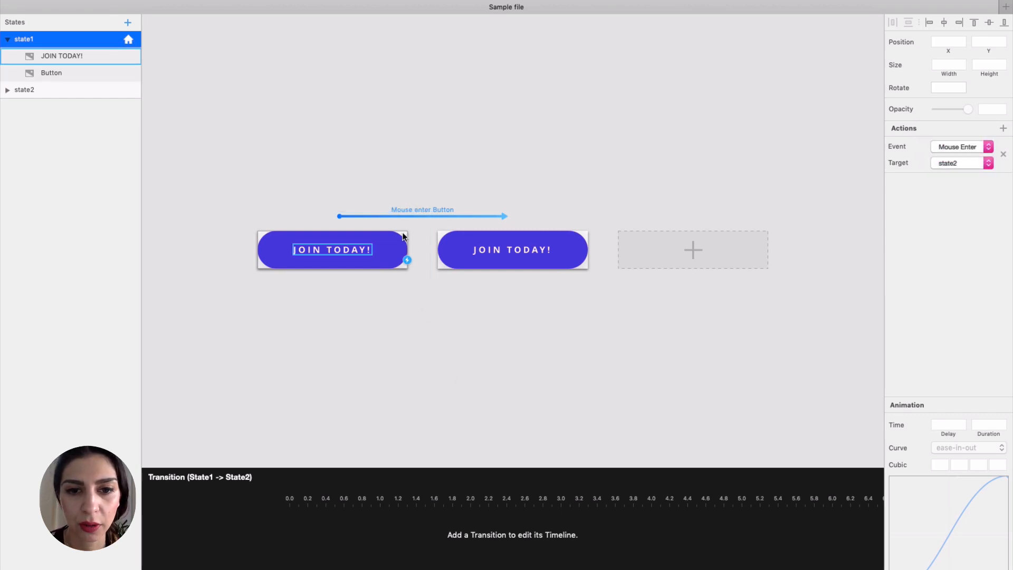
Try Mouse Leave as the event of the state1 action and switch it to Timer
{"action": "left_click", "coordinate": [961, 151]}
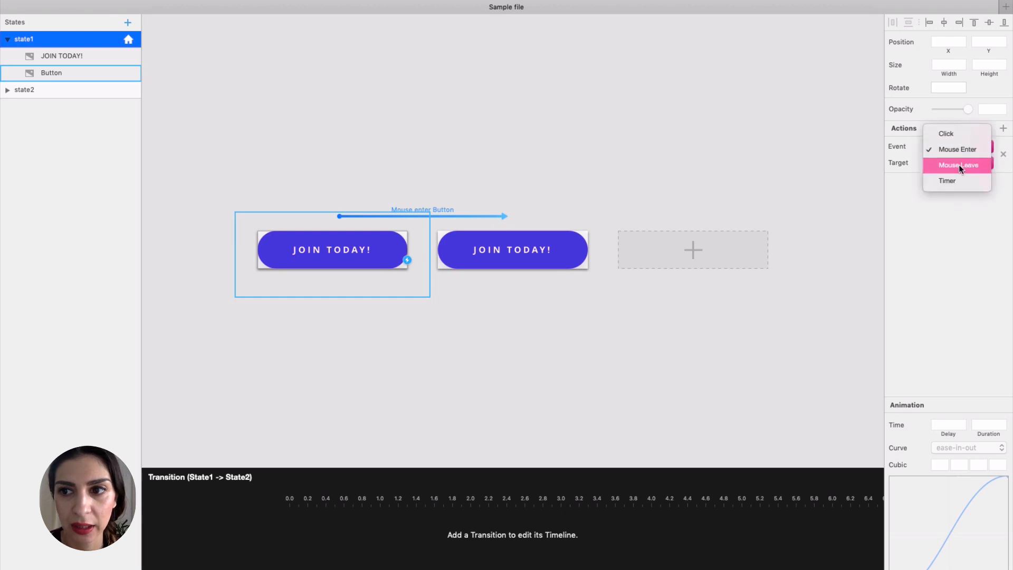
{"action": "left_click", "coordinate": [957, 164]}
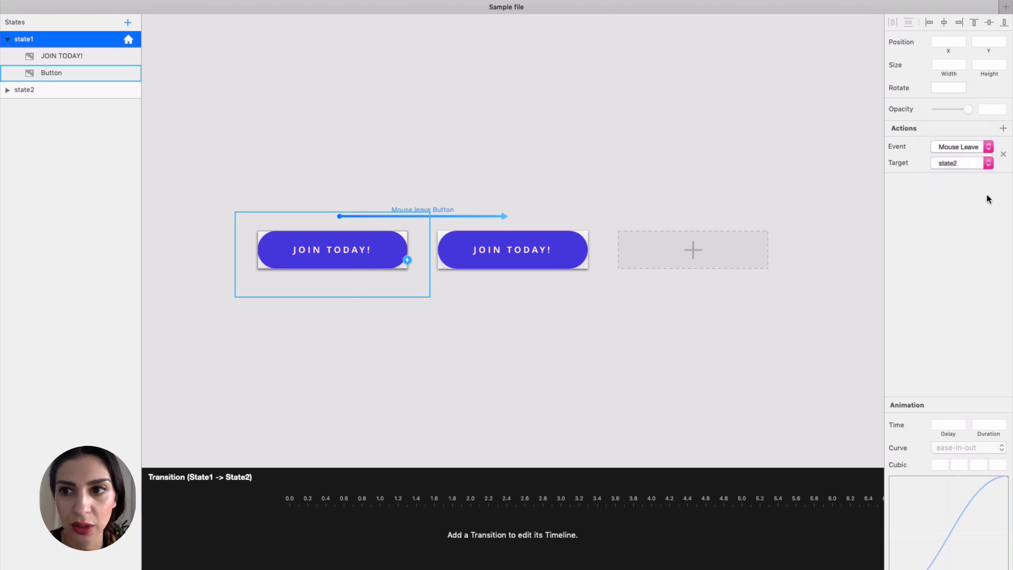
{"action": "left_click", "coordinate": [958, 150]}
{"action": "left_click", "coordinate": [958, 166]}
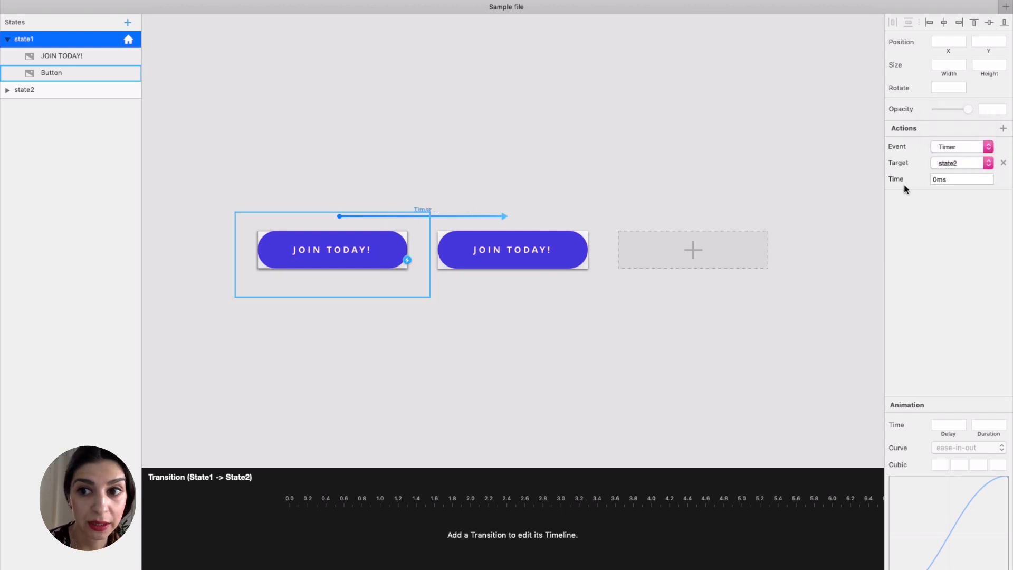
Keep state2 as the target of the state1 action and set its event to Click
{"action": "left_click", "coordinate": [965, 163]}
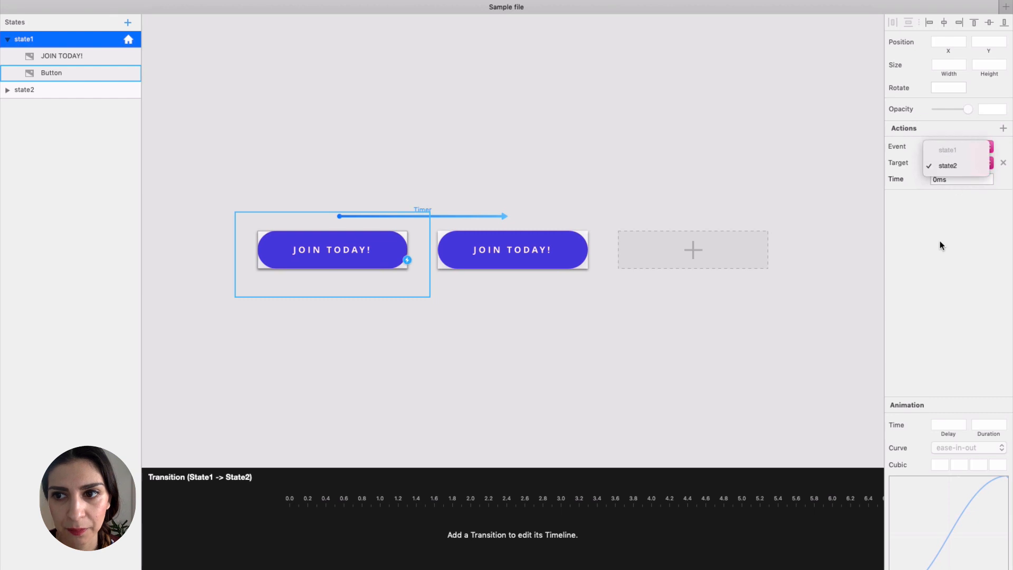
{"action": "left_click", "coordinate": [949, 164]}
{"action": "left_click", "coordinate": [963, 149]}
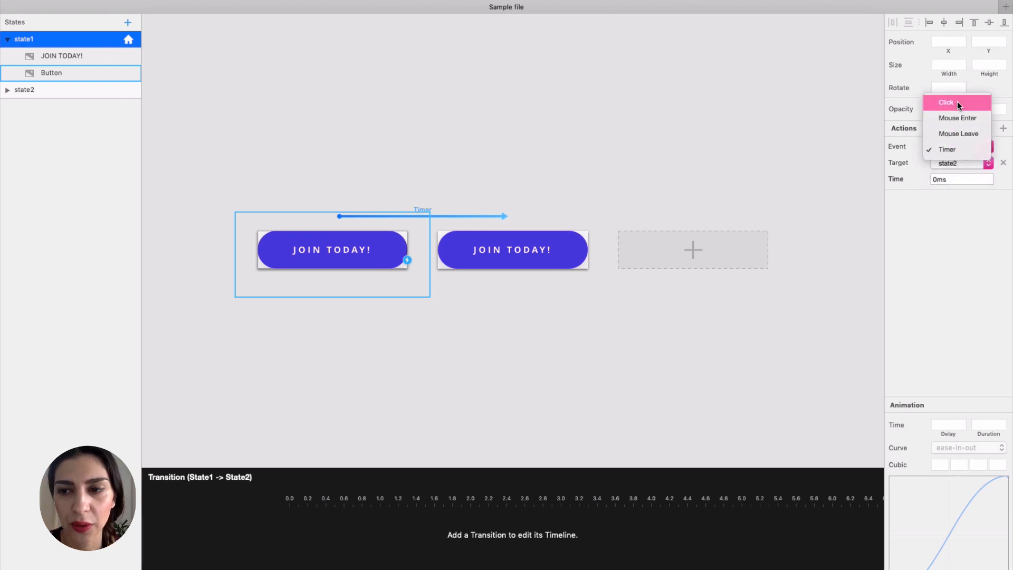
{"action": "left_click", "coordinate": [962, 100]}
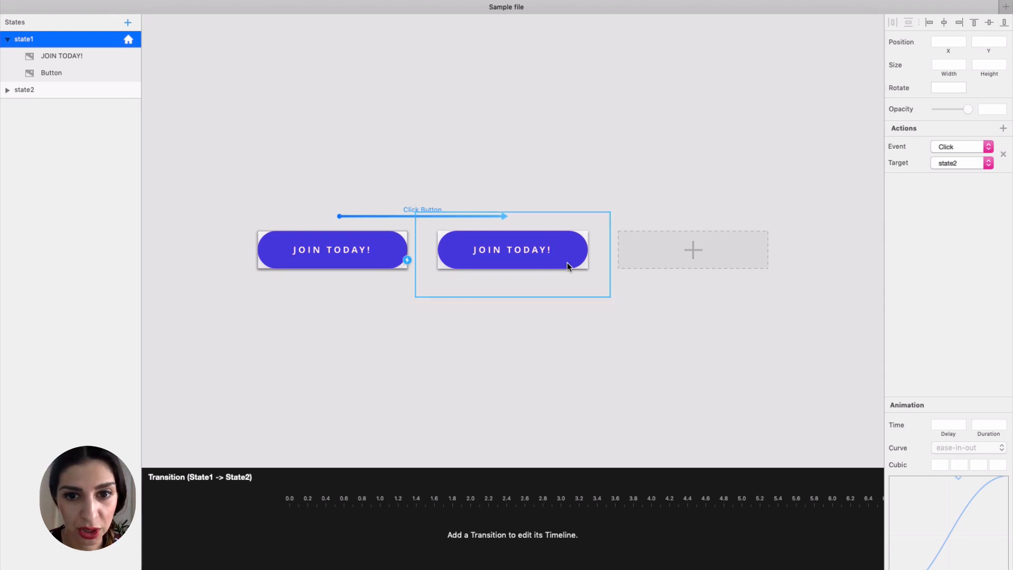
Shrink the Button layer in state2 to 204 by 100 and reposition it behind the JOIN TODAY! text at X 17, Y -13
{"action": "left_click", "coordinate": [538, 251]}
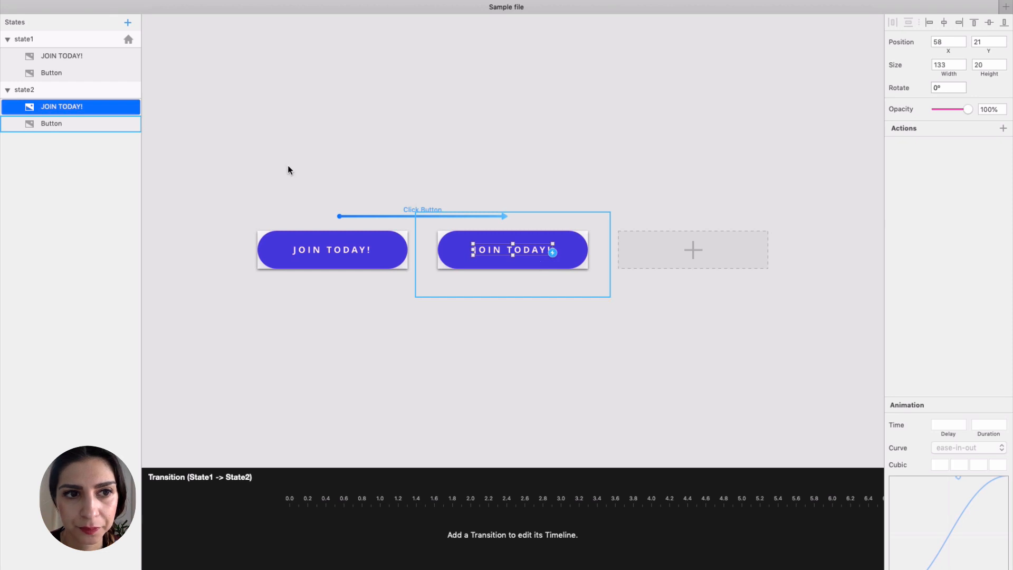
{"action": "left_click", "coordinate": [108, 125]}
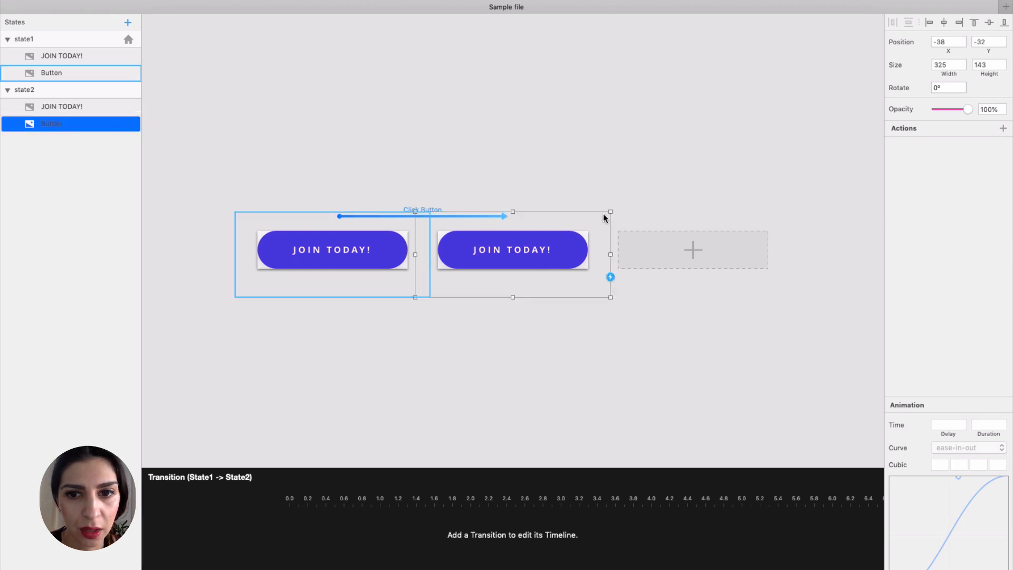
{"action": "left_click_drag", "start_coordinate": [610, 211], "coordinate": [537, 237]}
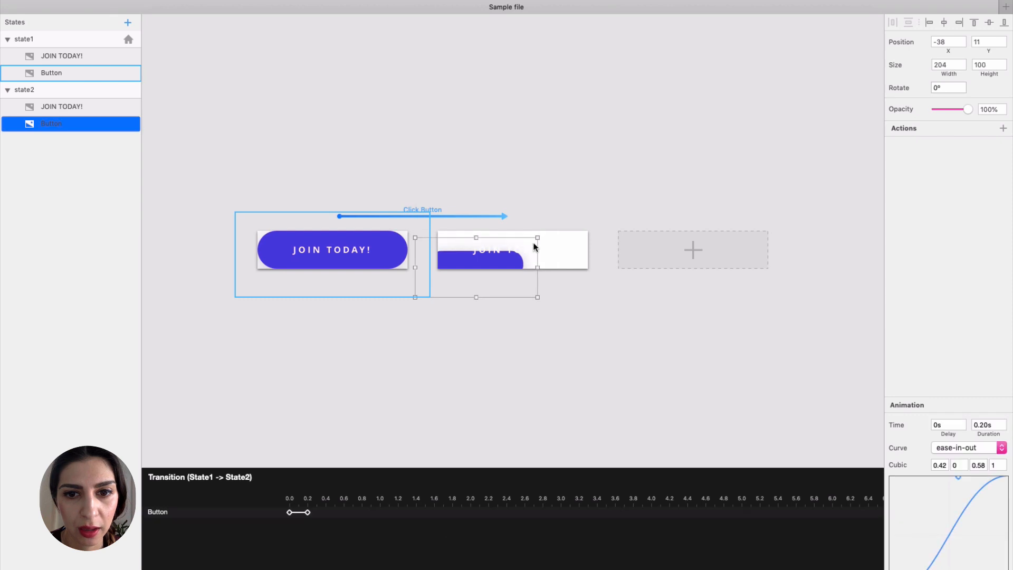
{"action": "left_click_drag", "start_coordinate": [503, 268], "coordinate": [537, 249]}
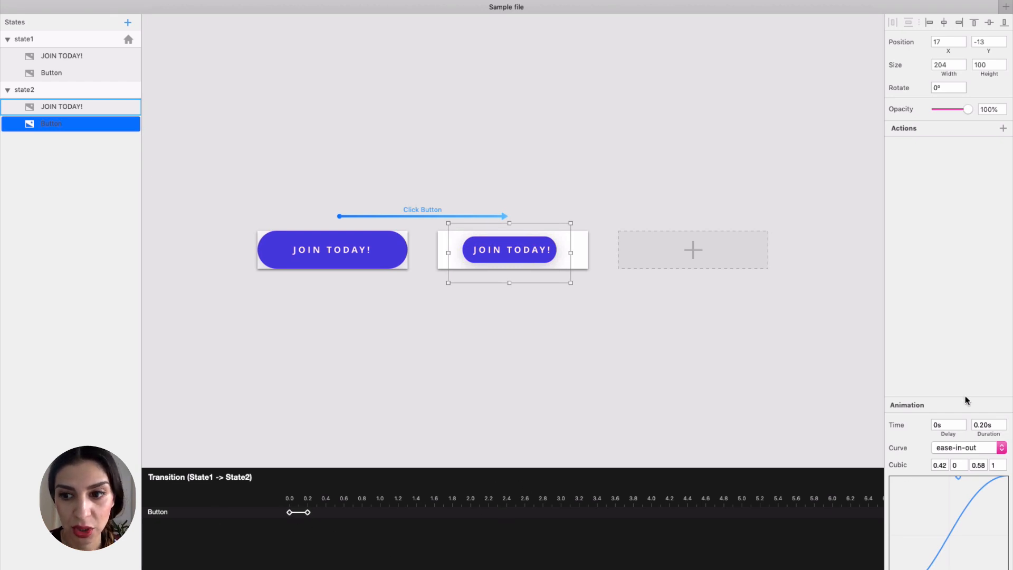
Try the ease-in curve for the Button transition and switch it to ease-out
{"action": "left_click", "coordinate": [986, 446]}
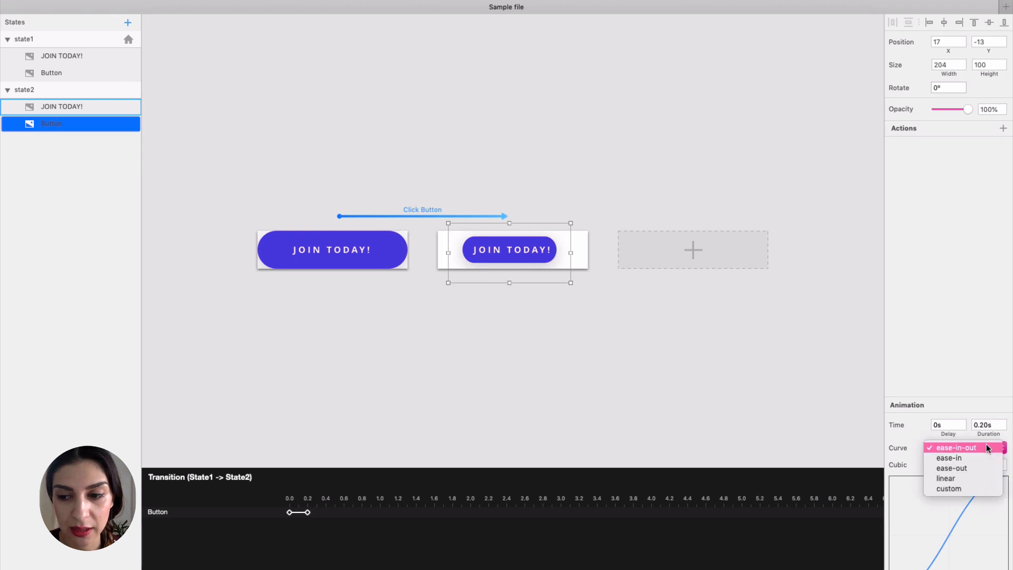
{"action": "left_click", "coordinate": [975, 457]}
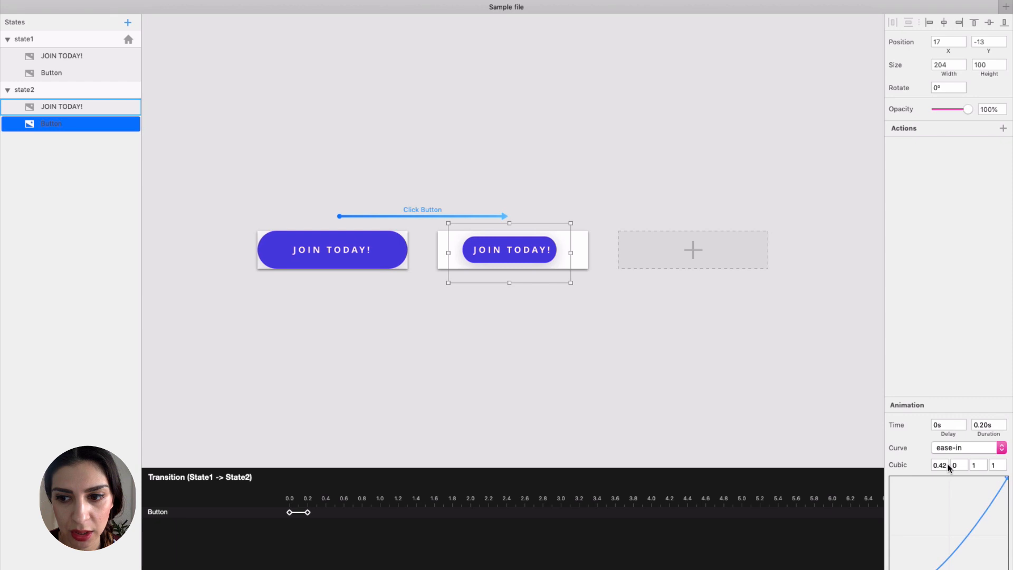
{"action": "left_click", "coordinate": [964, 446]}
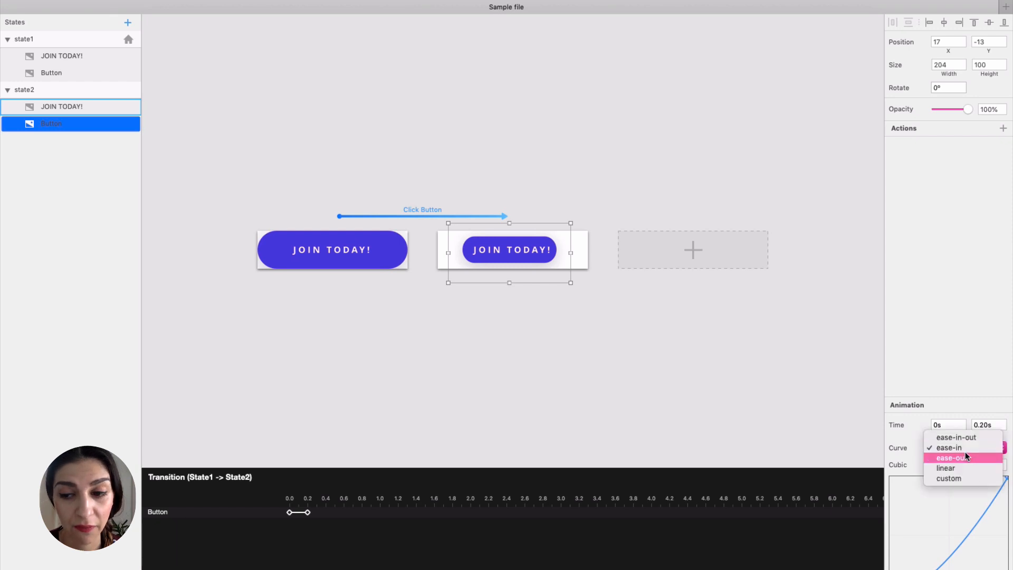
{"action": "left_click", "coordinate": [938, 457]}
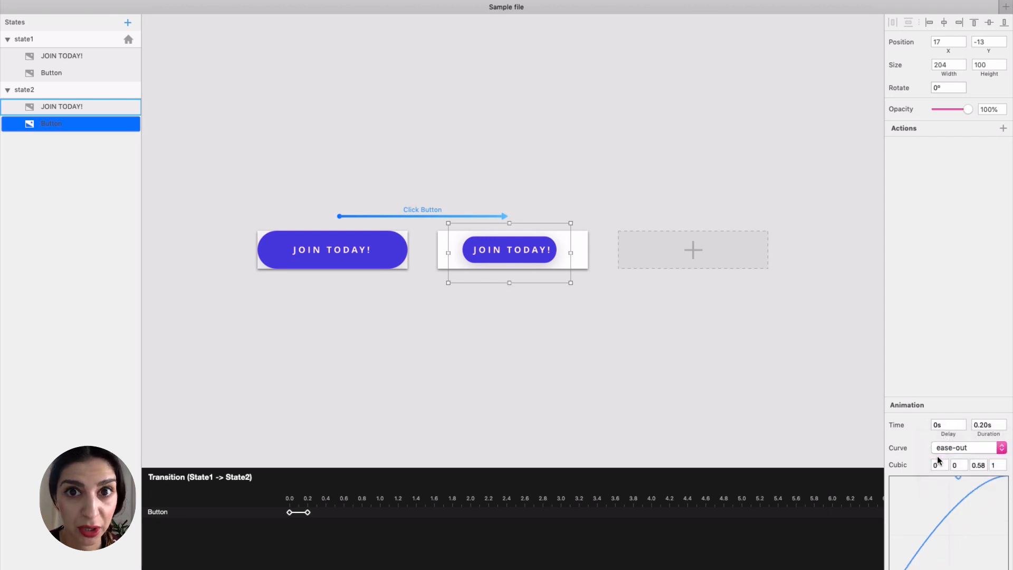
Set the duration of the Button transition to 0.40s
{"action": "left_click", "coordinate": [988, 425]}
{"action": "double_click", "coordinate": [988, 424]}
{"action": "type", "text": "0"}
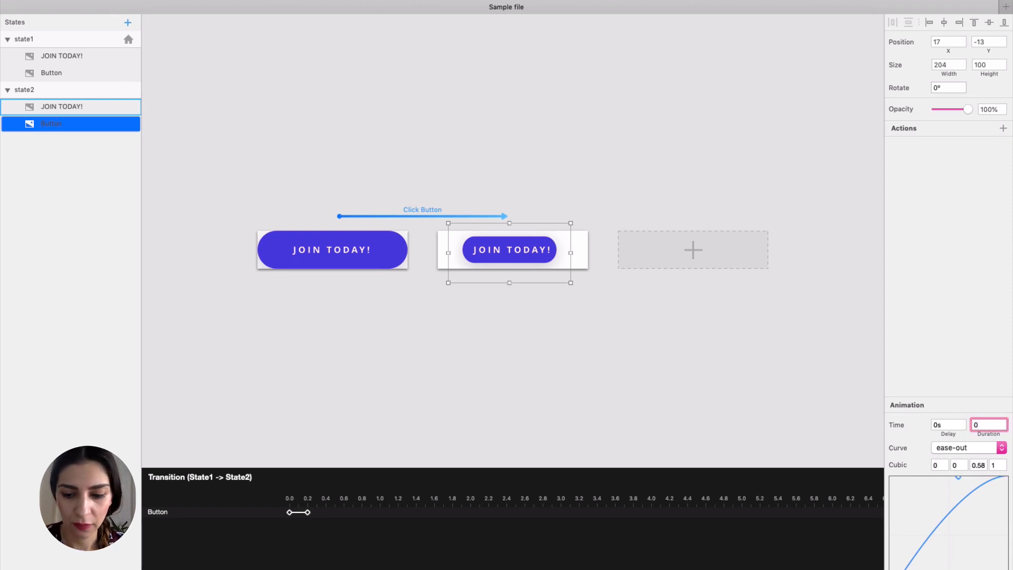
{"action": "type", "text": ".40"}
{"action": "key", "text": "Return"}
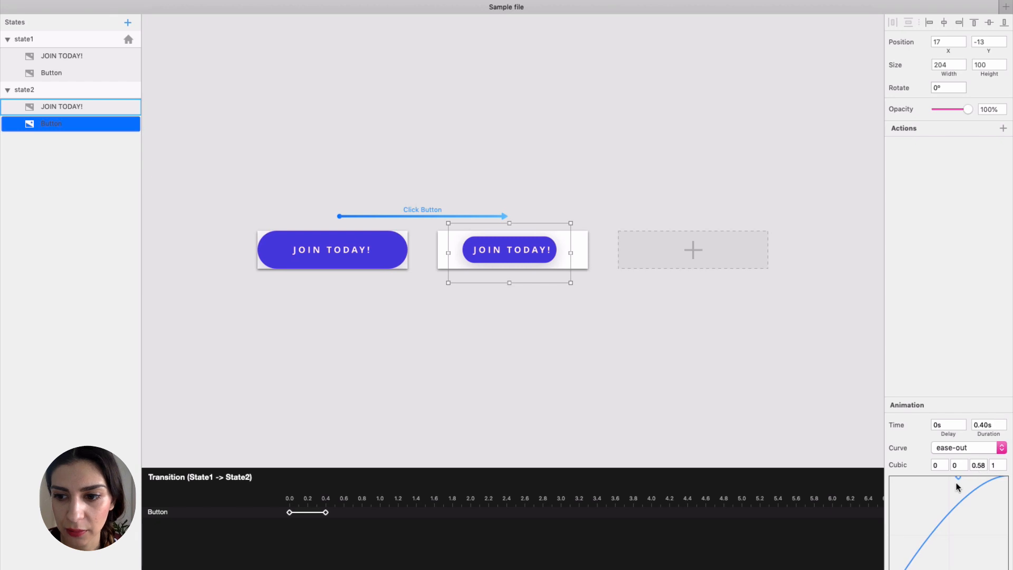
Reshape the Button transition into a custom curve with cubic values 0, 0, 0, 0.87 and extend its duration to 0.60s
{"action": "left_click_drag", "start_coordinate": [951, 479], "coordinate": [890, 493]}
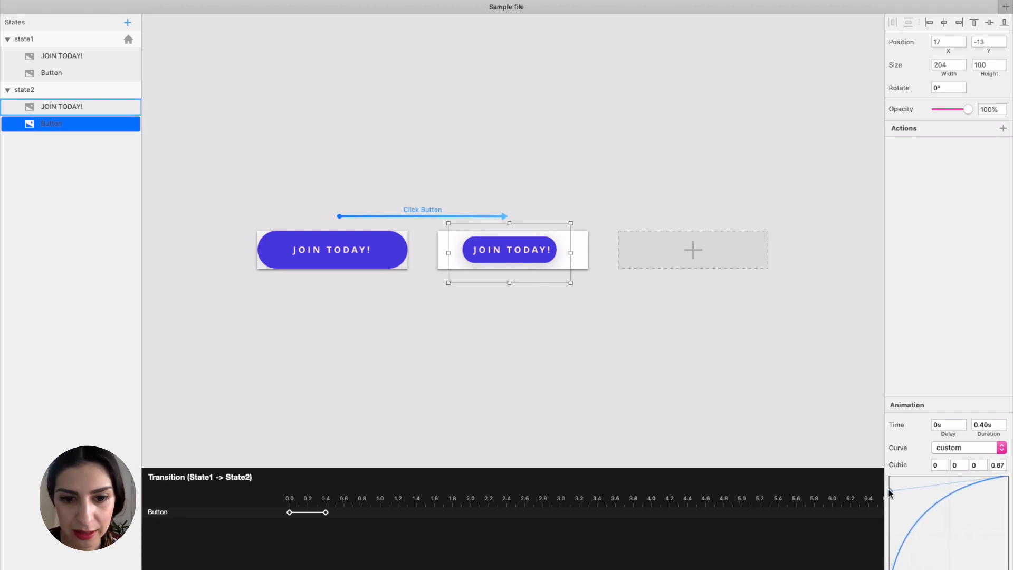
{"action": "mouse_move", "coordinate": [327, 516]}
{"action": "left_mouse_down"}
{"action": "mouse_move", "coordinate": [435, 514]}
{"action": "mouse_move", "coordinate": [343, 514]}
{"action": "left_mouse_up"}
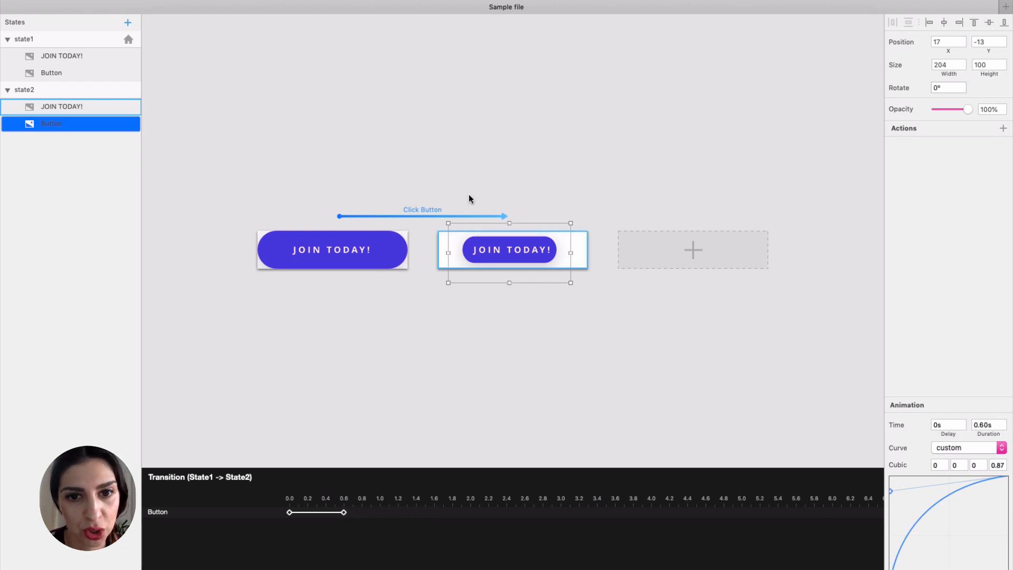
Preview the state1 to state2 interaction by triggering its button transition twice, and return to the fitness page design
{"action": "left_click", "coordinate": [57, 42]}
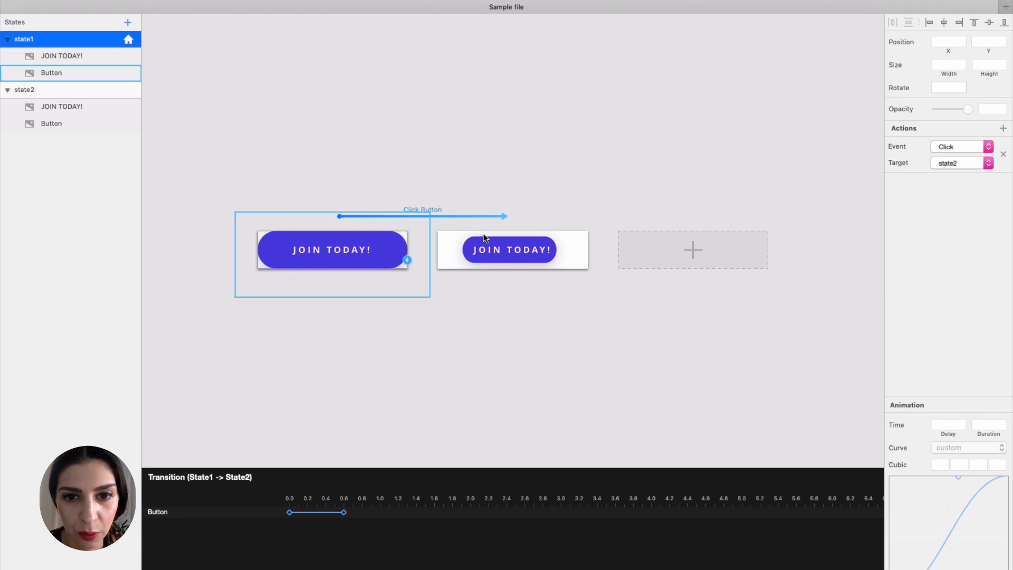
{"action": "left_click", "coordinate": [83, 90]}
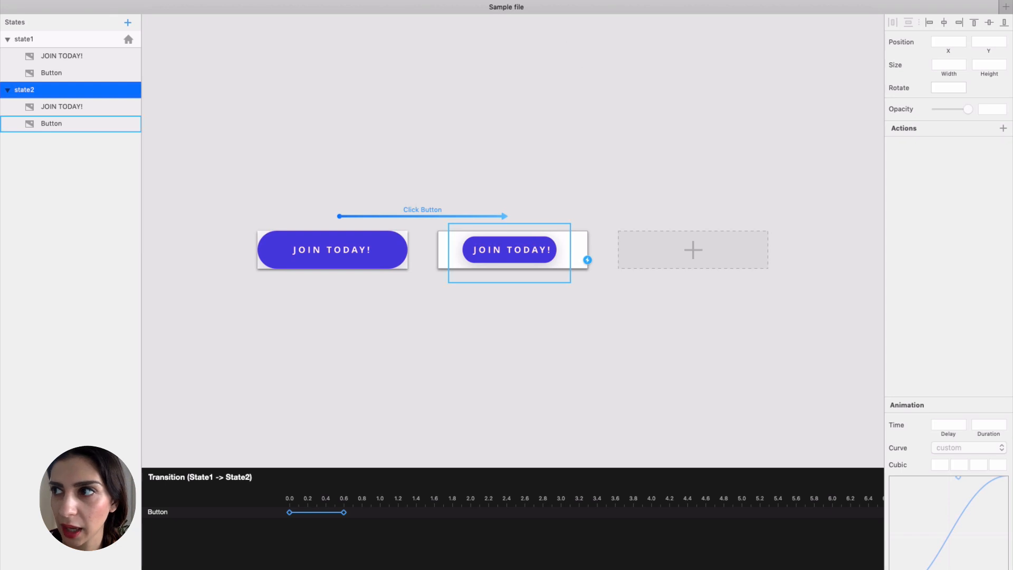
{"action": "key", "text": "super+p"}
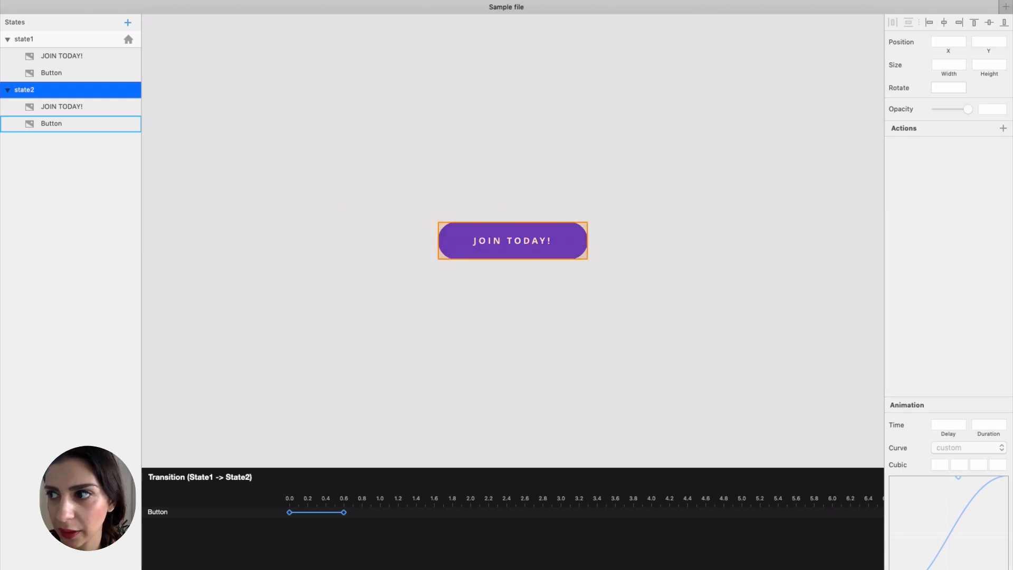
{"action": "left_click", "coordinate": [492, 244]}
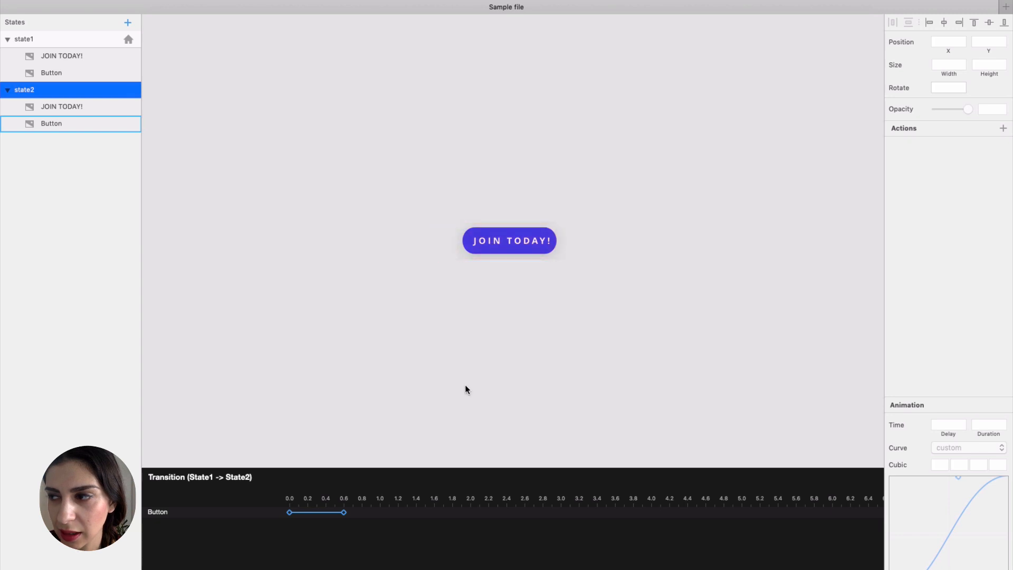
{"action": "key", "text": "super+p"}
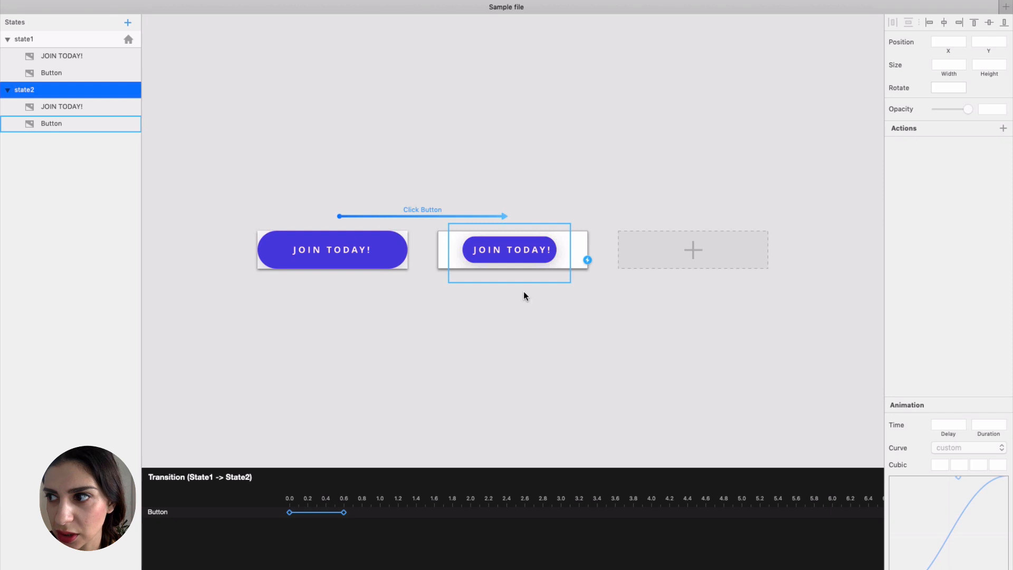
{"action": "left_click", "coordinate": [528, 233]}
{"action": "key", "text": "super+p"}
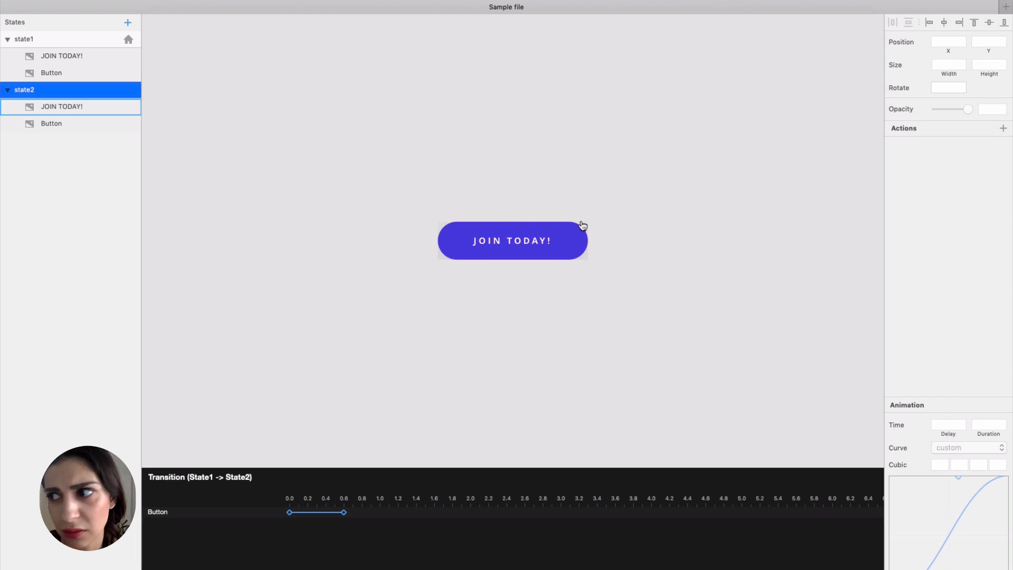
{"action": "left_click", "coordinate": [510, 244]}
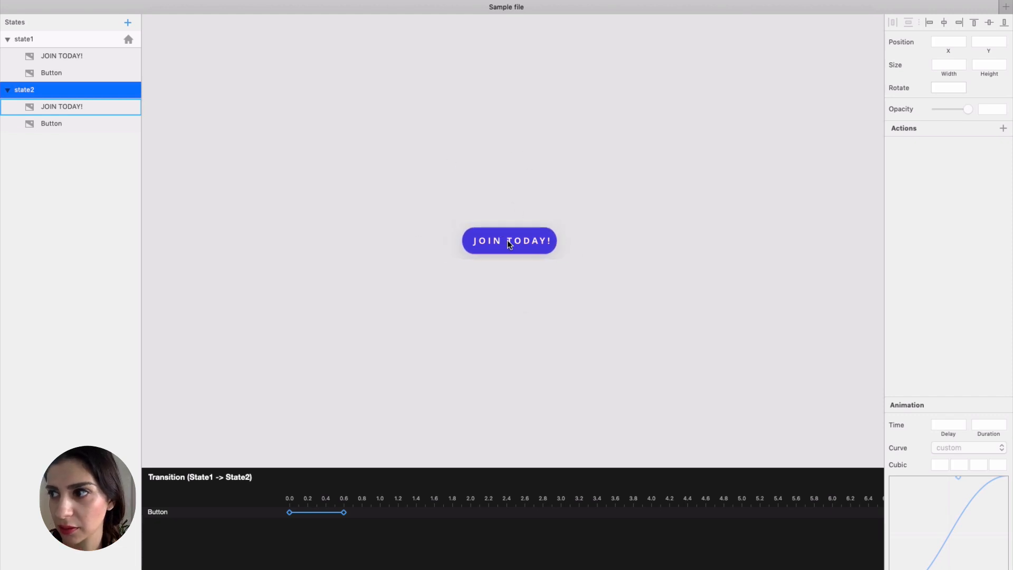
{"action": "left_click", "coordinate": [608, 1]}
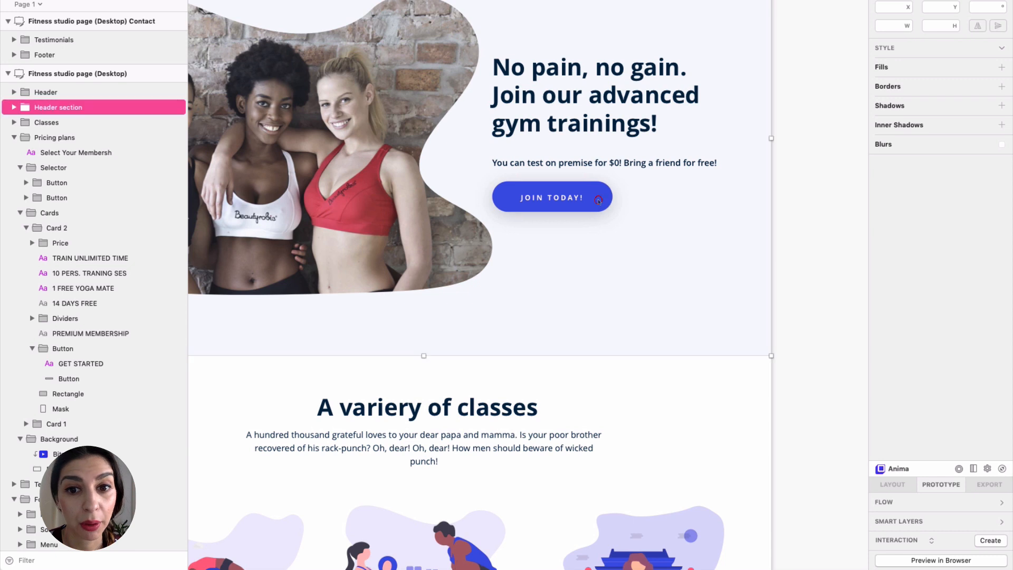
Rename the Button shape inside the header section's JOIN TODAY! button group as Button BG-1
{"action": "left_click", "coordinate": [606, 205]}
{"action": "double_click", "coordinate": [606, 205]}
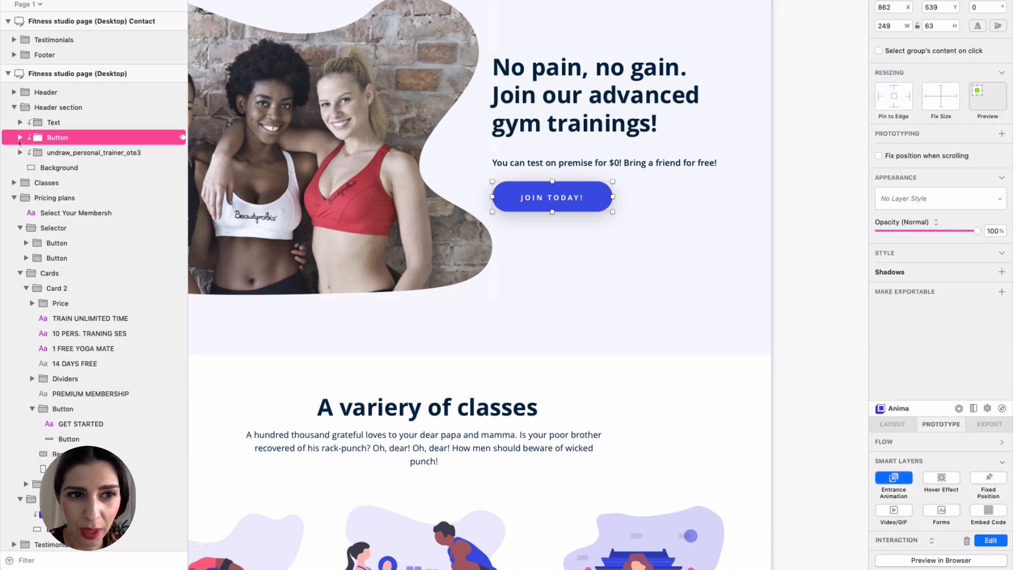
{"action": "left_click", "coordinate": [20, 138]}
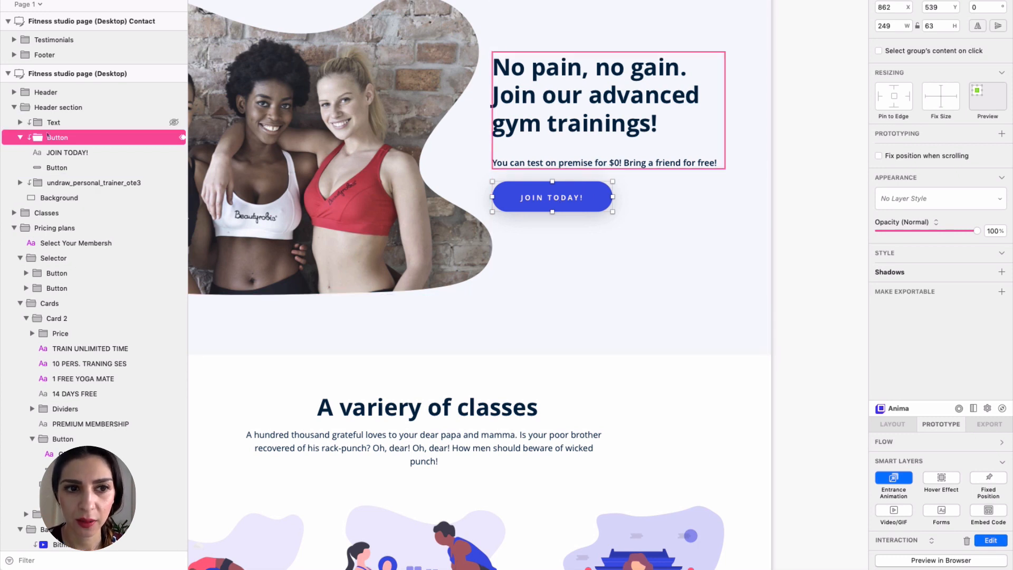
{"action": "left_click", "coordinate": [87, 173]}
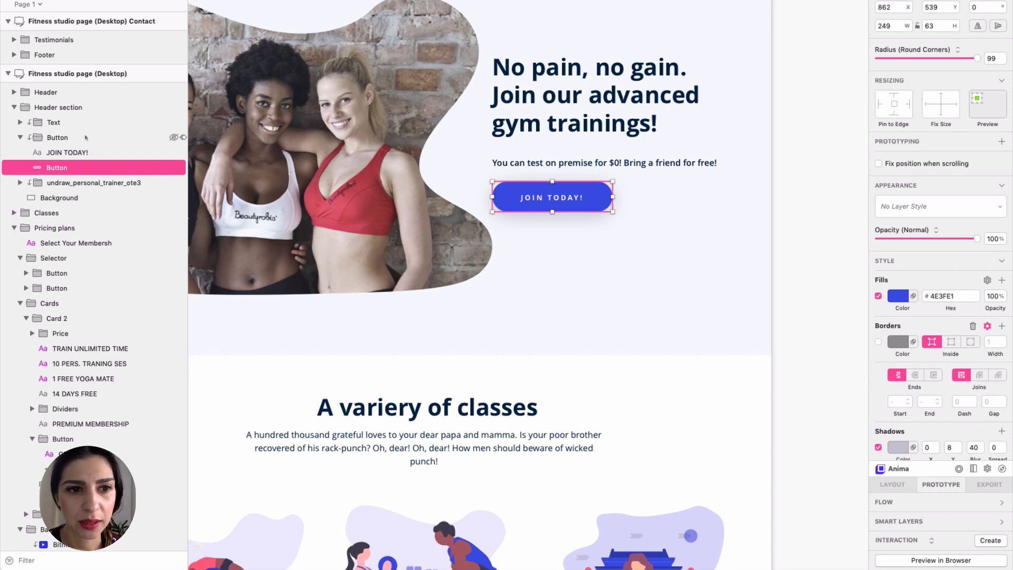
{"action": "double_click", "coordinate": [72, 168]}
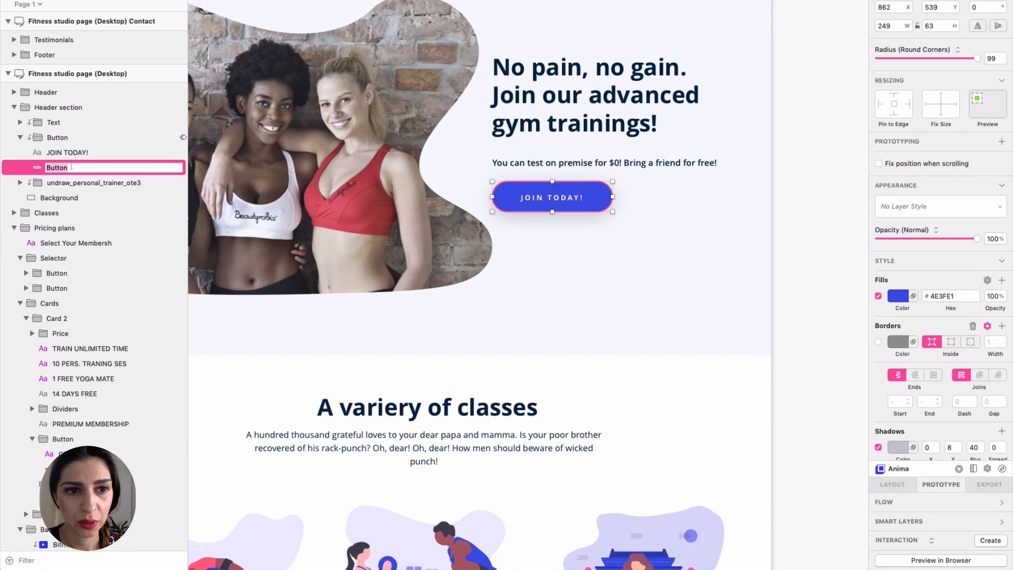
{"action": "type", "text": "BG-1"}
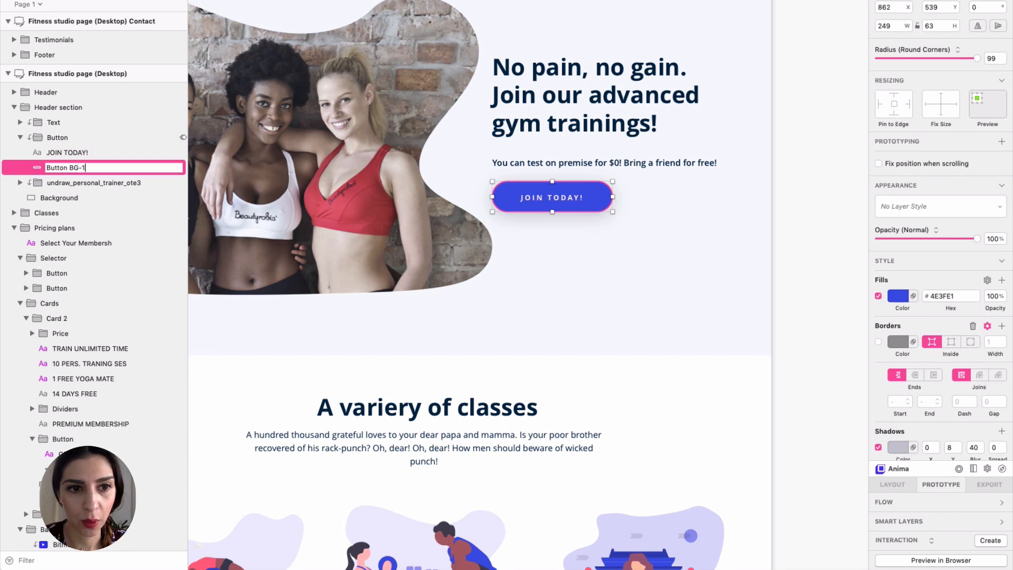
{"action": "key", "text": "Return"}
Duplicate the Button BG-1 layer and rename the copy as Button BG-hover
{"action": "key", "text": "super+d"}
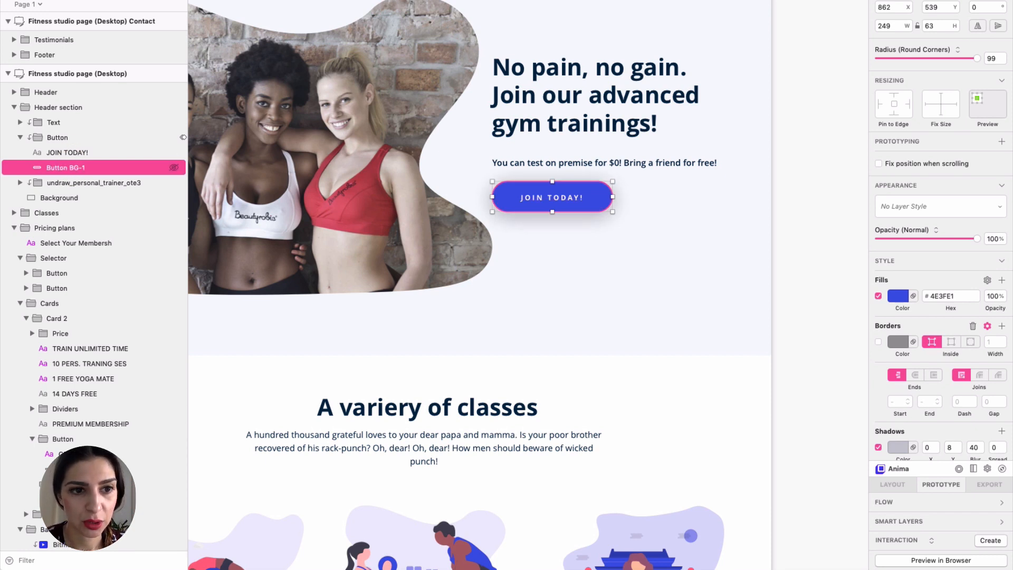
{"action": "double_click", "coordinate": [87, 167]}
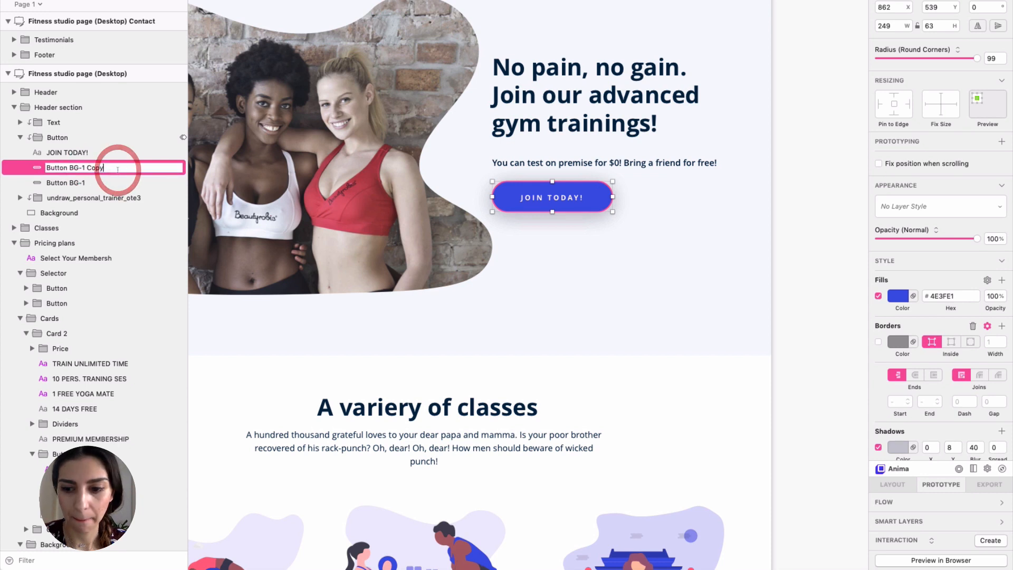
{"action": "key", "text": "BackSpace"}
{"action": "key", "text": "BackSpace"}
{"action": "key", "text": "BackSpace"}
{"action": "key", "text": "BackSpace"}
{"action": "key", "text": "BackSpace"}
{"action": "key", "text": "BackSpace"}
{"action": "type", "text": "hover"}
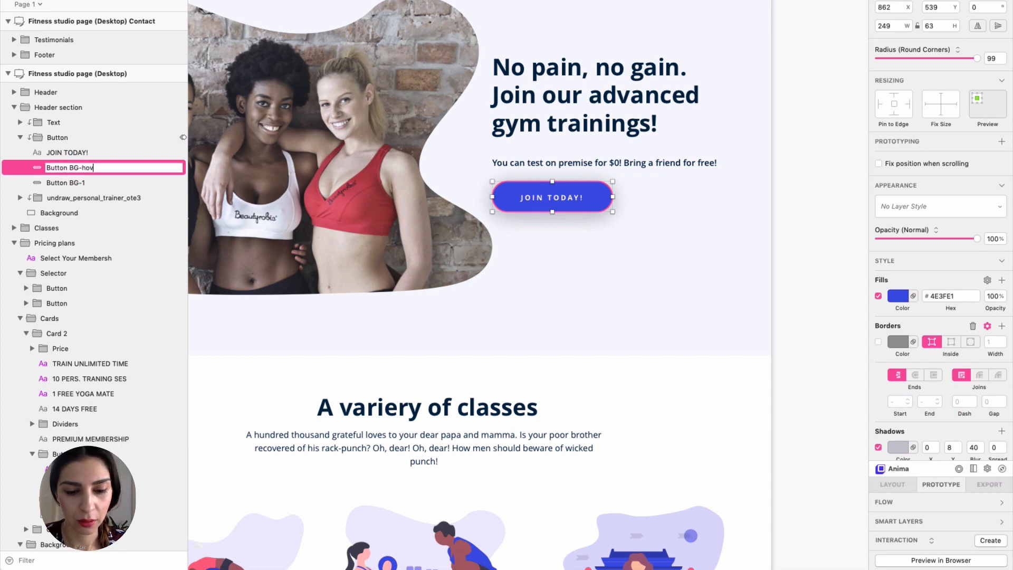
{"action": "key", "text": "Return"}
{"action": "left_click_drag", "start_coordinate": [135, 166], "coordinate": [114, 173]}
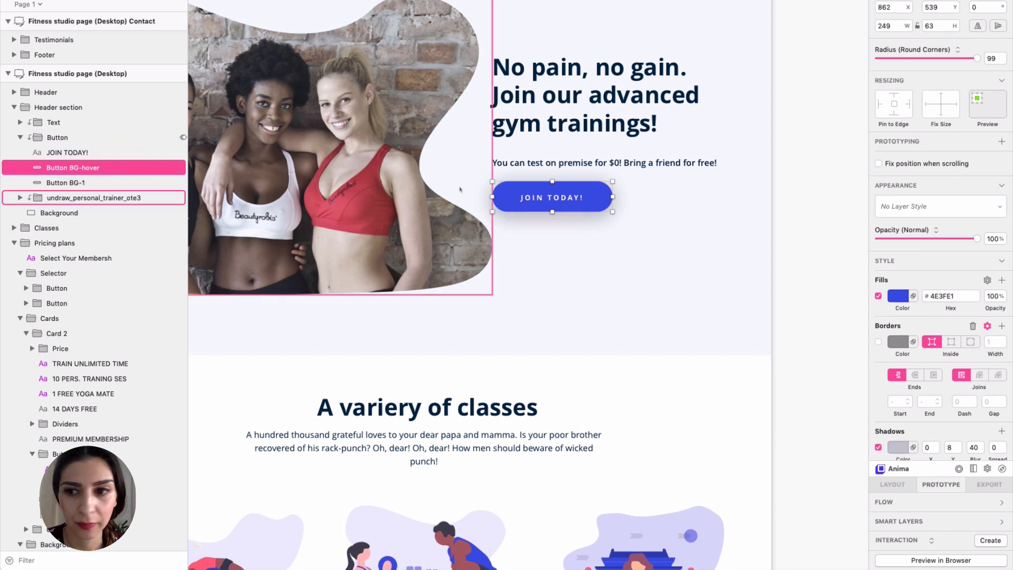
Fill the Button BG-hover layer with the pink document color FB6580 and hide the layer
{"action": "left_click", "coordinate": [895, 301]}
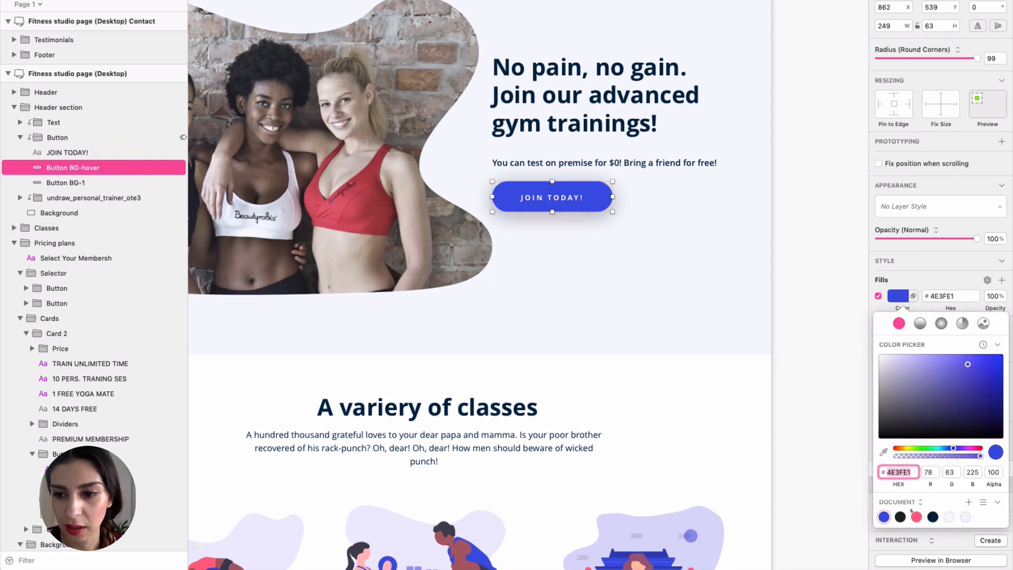
{"action": "left_click", "coordinate": [916, 517]}
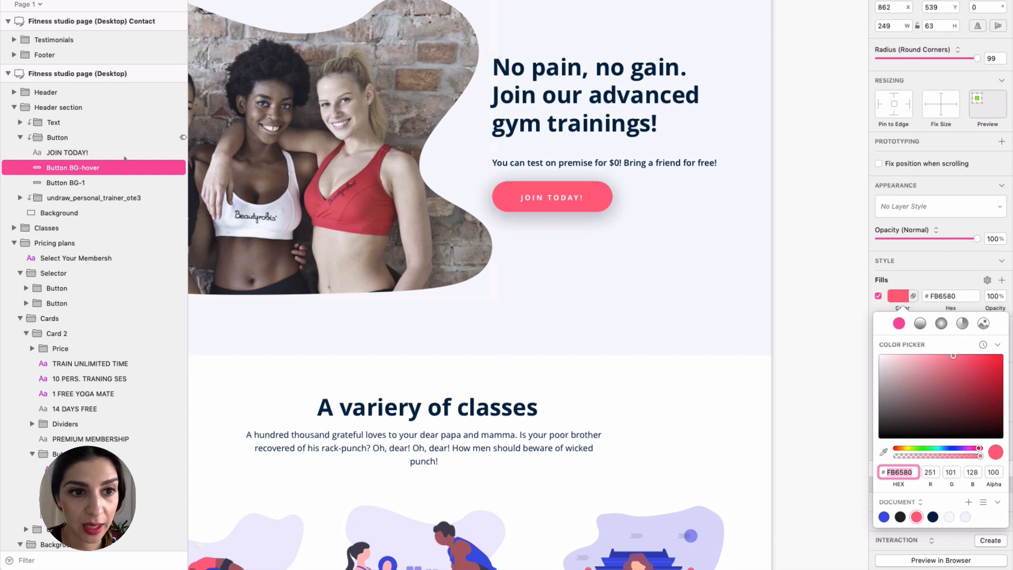
{"action": "left_click", "coordinate": [116, 152]}
{"action": "left_click", "coordinate": [103, 169]}
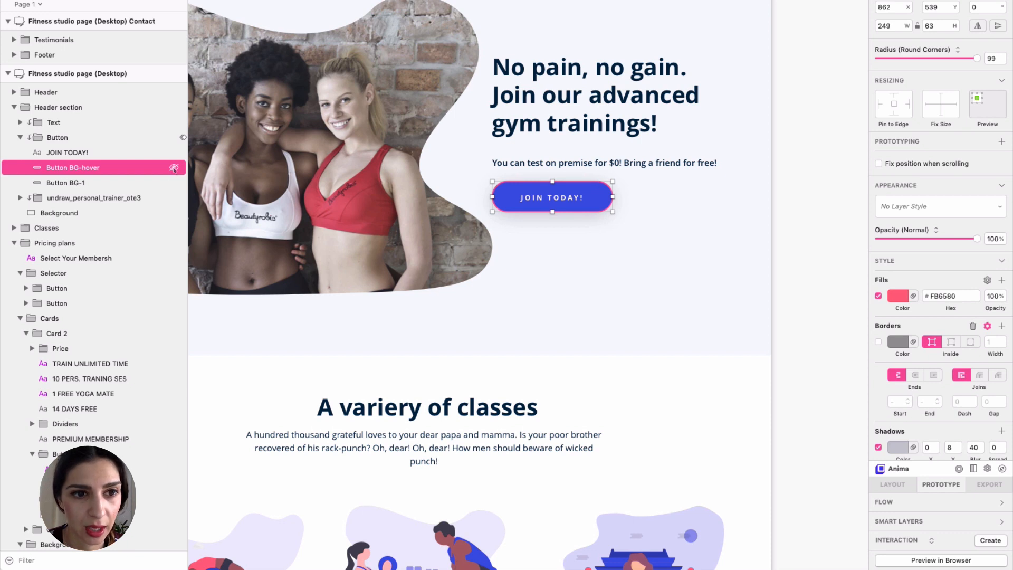
Delete the existing Anima interaction from the header section's JOIN TODAY! button group and create a new interaction for it
{"action": "left_click", "coordinate": [173, 168]}
{"action": "left_click", "coordinate": [122, 138]}
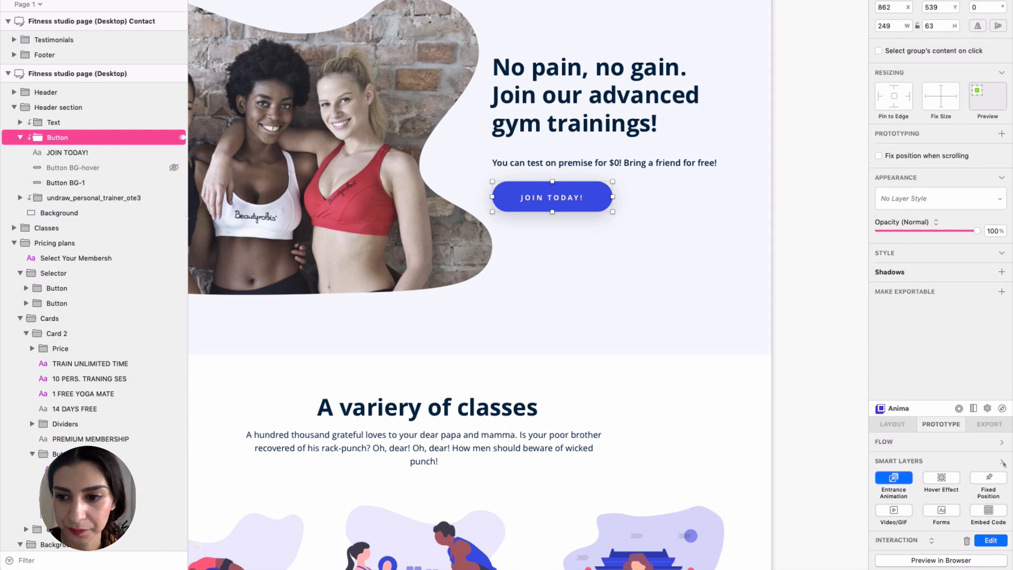
{"action": "left_click", "coordinate": [1002, 461]}
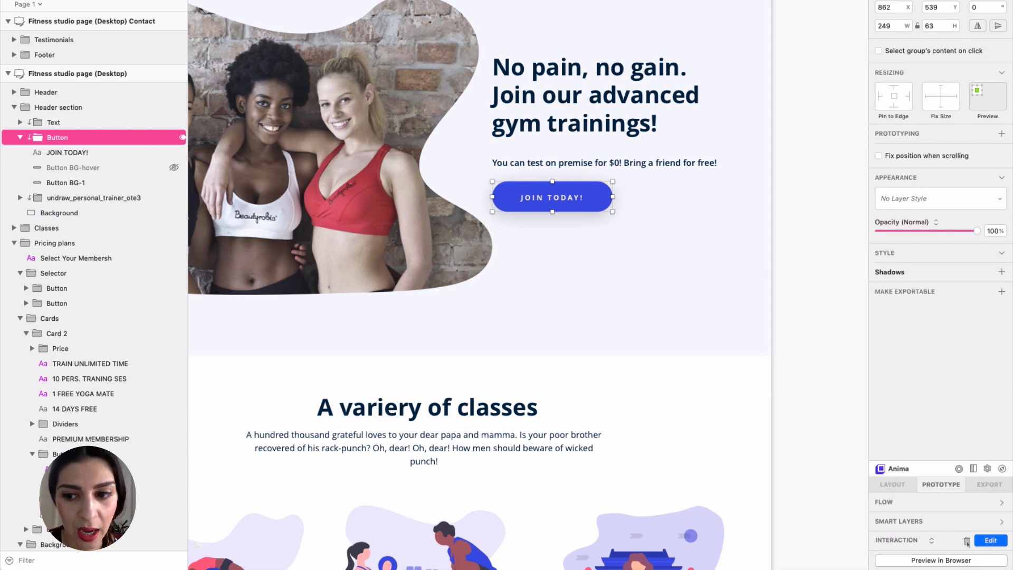
{"action": "left_click", "coordinate": [967, 542]}
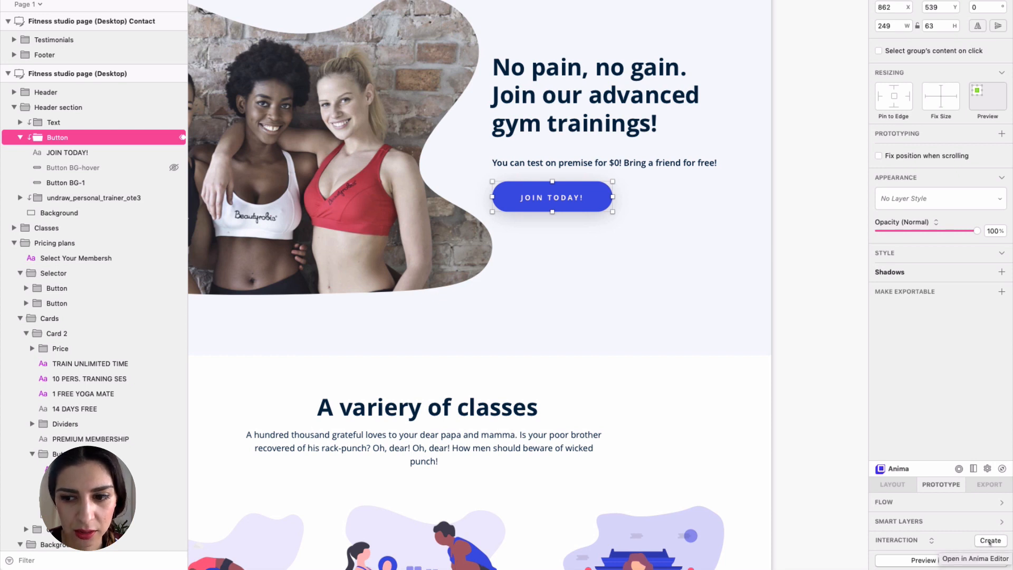
{"action": "left_click", "coordinate": [988, 541]}
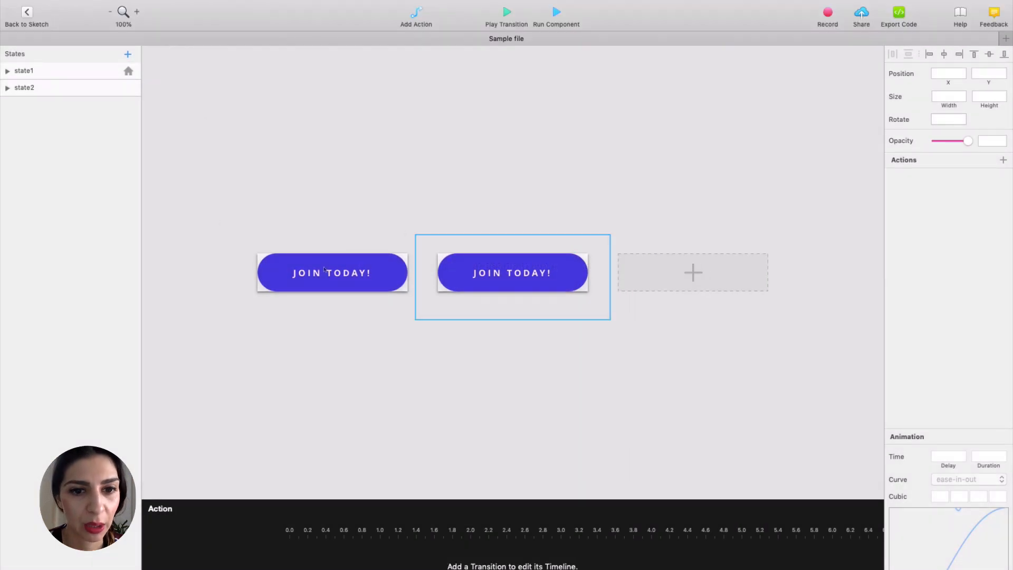
Expand the layers of both states and make the Button BG-hover layer visible in state2
{"action": "left_click", "coordinate": [8, 70]}
{"action": "left_click", "coordinate": [7, 138]}
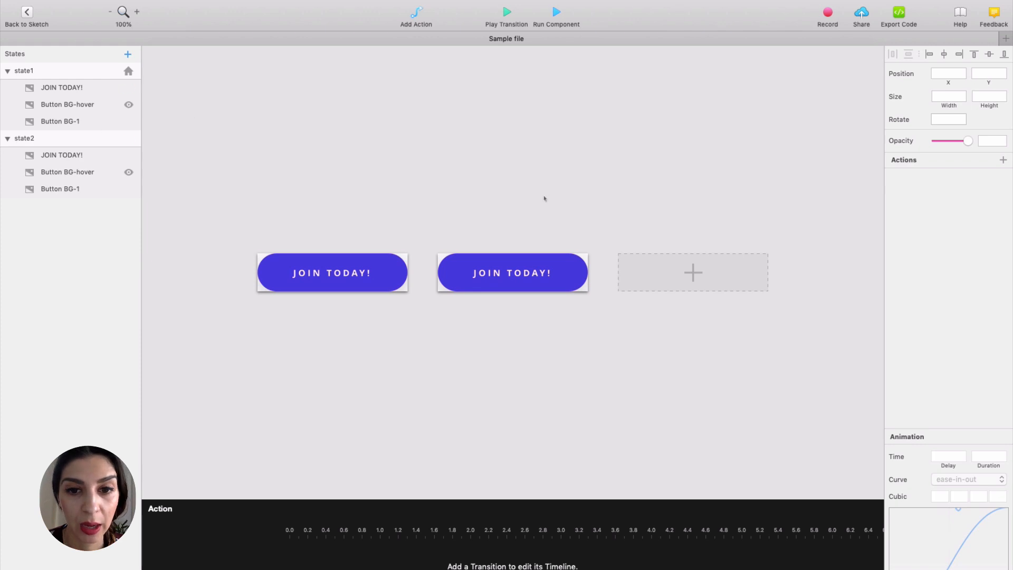
{"action": "left_click", "coordinate": [75, 139]}
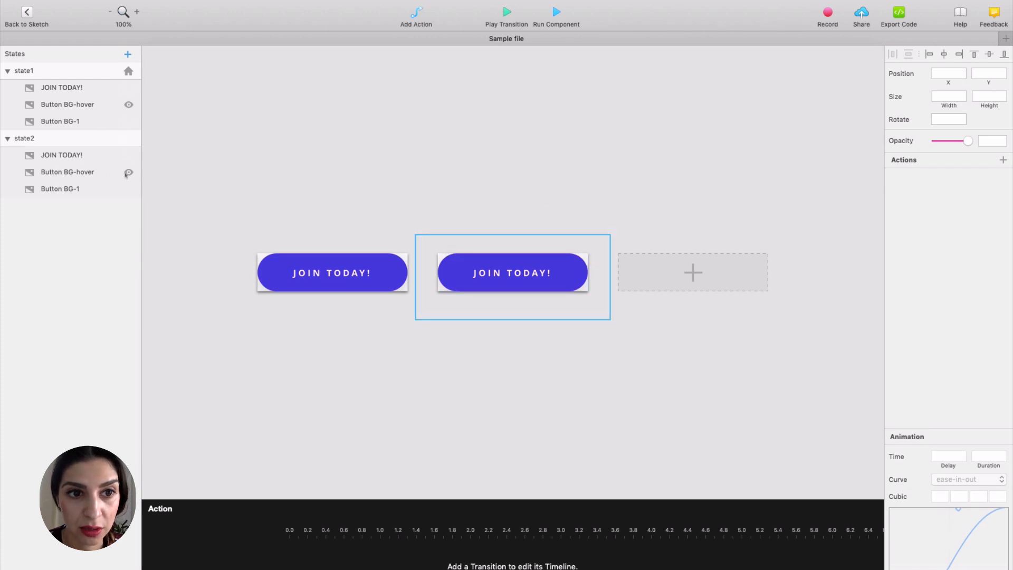
{"action": "left_click", "coordinate": [128, 173]}
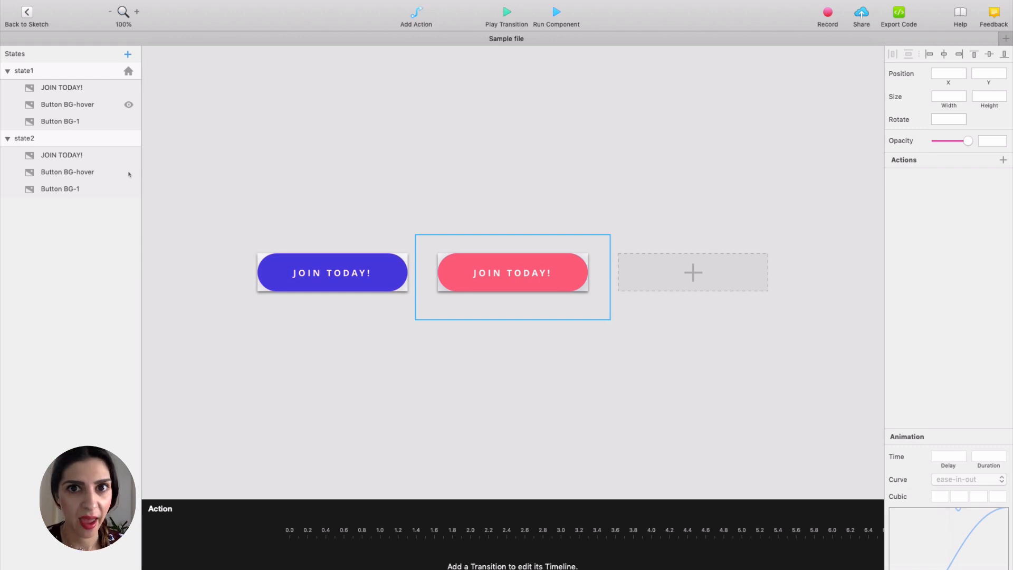
{"action": "left_click", "coordinate": [309, 185]}
{"action": "left_click", "coordinate": [318, 287]}
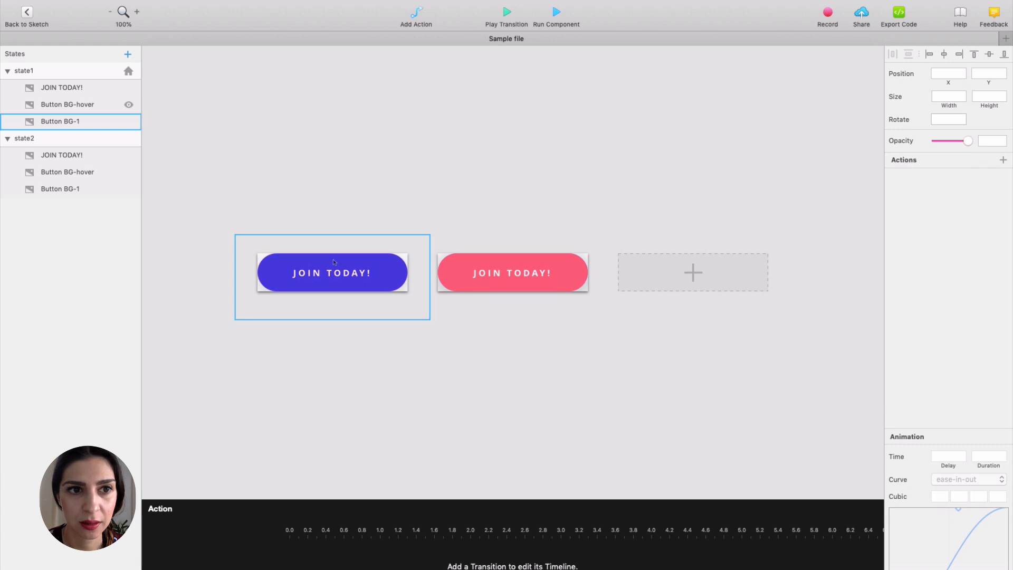
{"action": "left_click", "coordinate": [471, 255]}
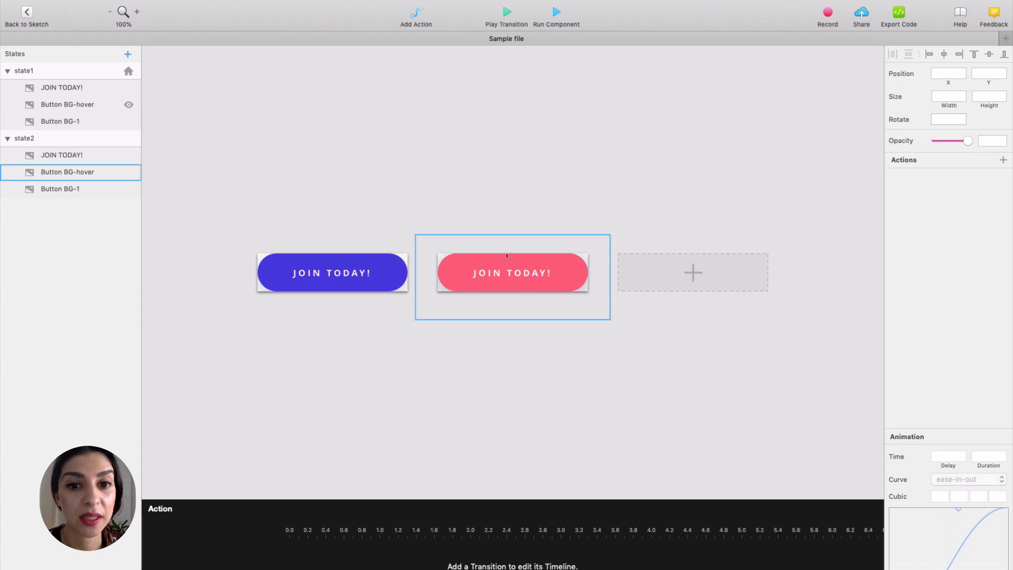
Add an On Mouse Enter action from state1 that targets state2
{"action": "left_click", "coordinate": [62, 72]}
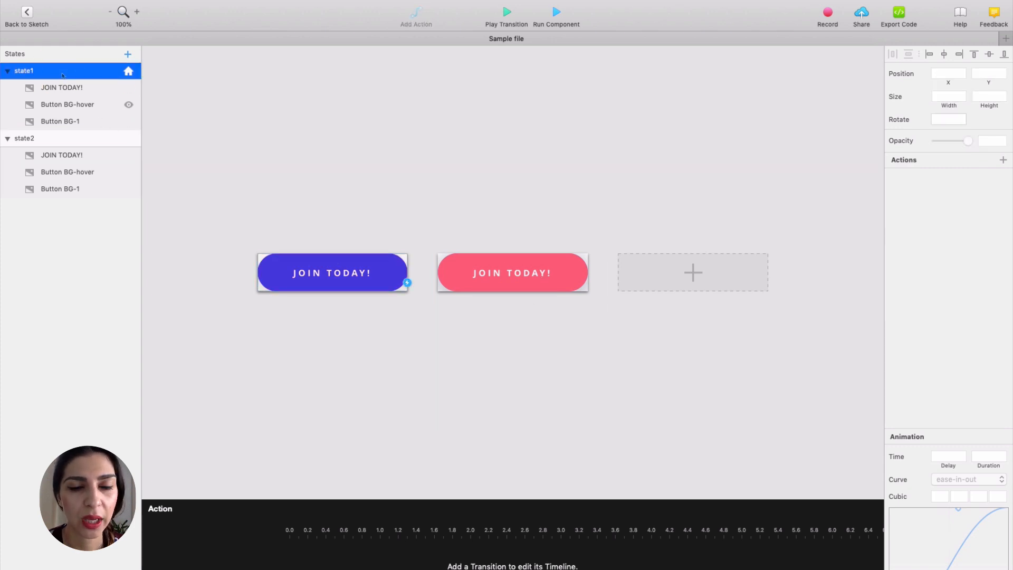
{"action": "left_click", "coordinate": [396, 310]}
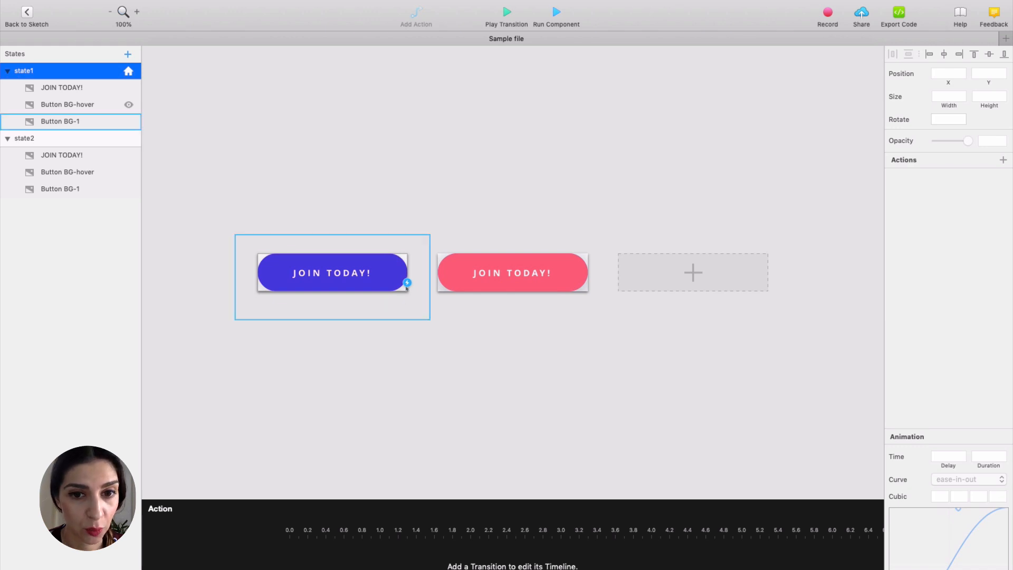
{"action": "left_click", "coordinate": [407, 283]}
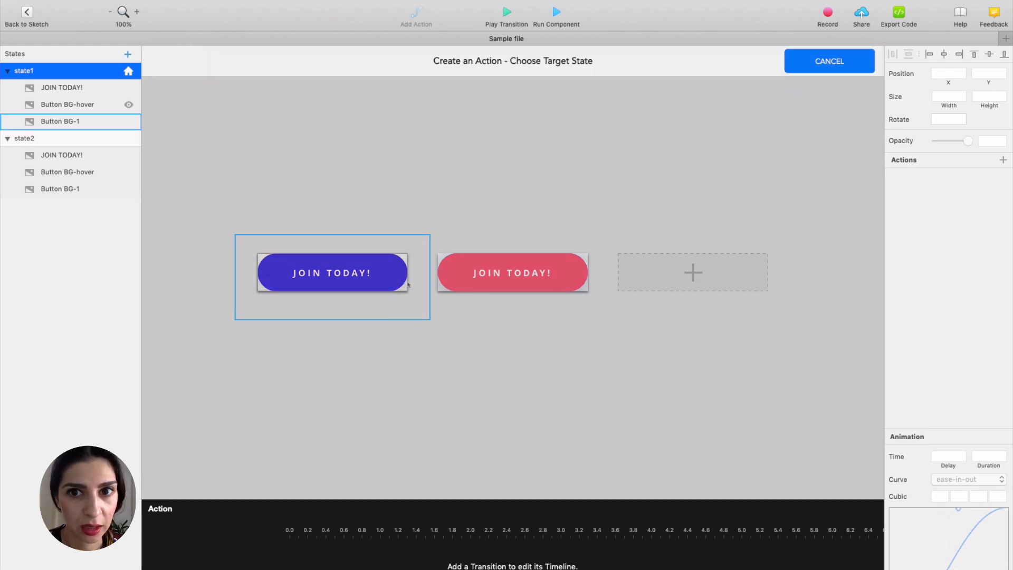
{"action": "left_click", "coordinate": [536, 269]}
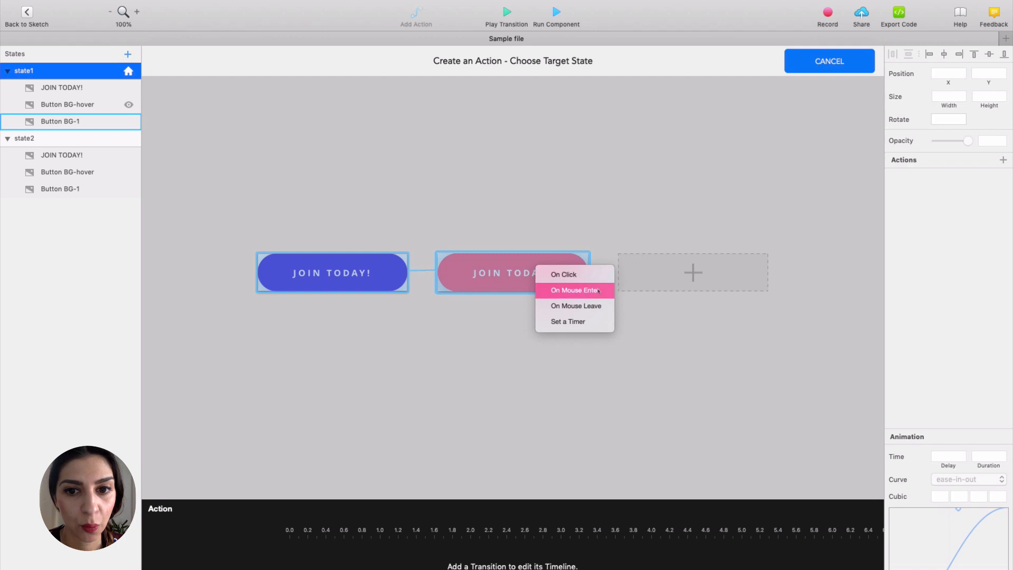
{"action": "left_click", "coordinate": [569, 290]}
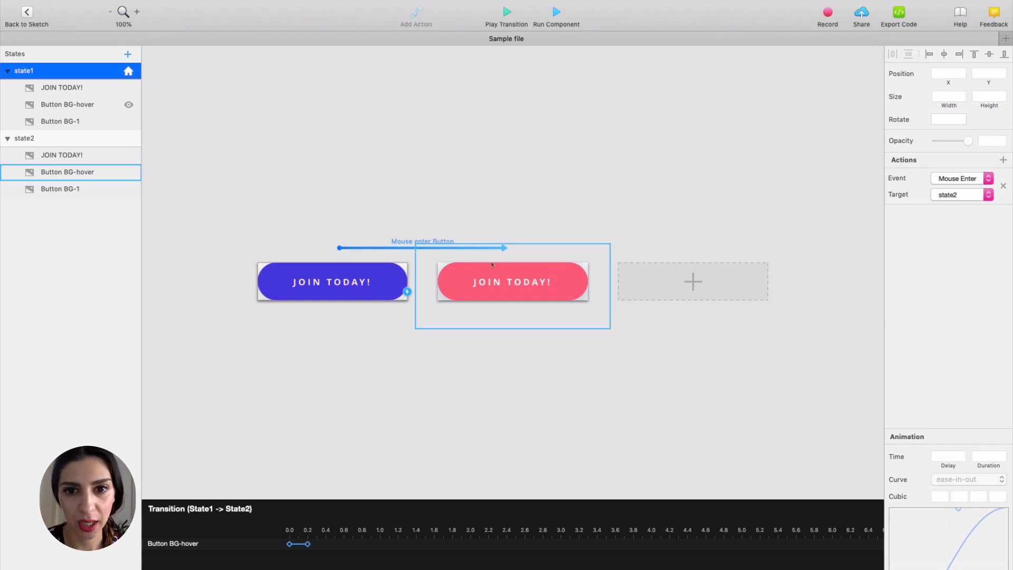
Add an On Mouse Leave action from state2 that targets state1
{"action": "left_click", "coordinate": [55, 143]}
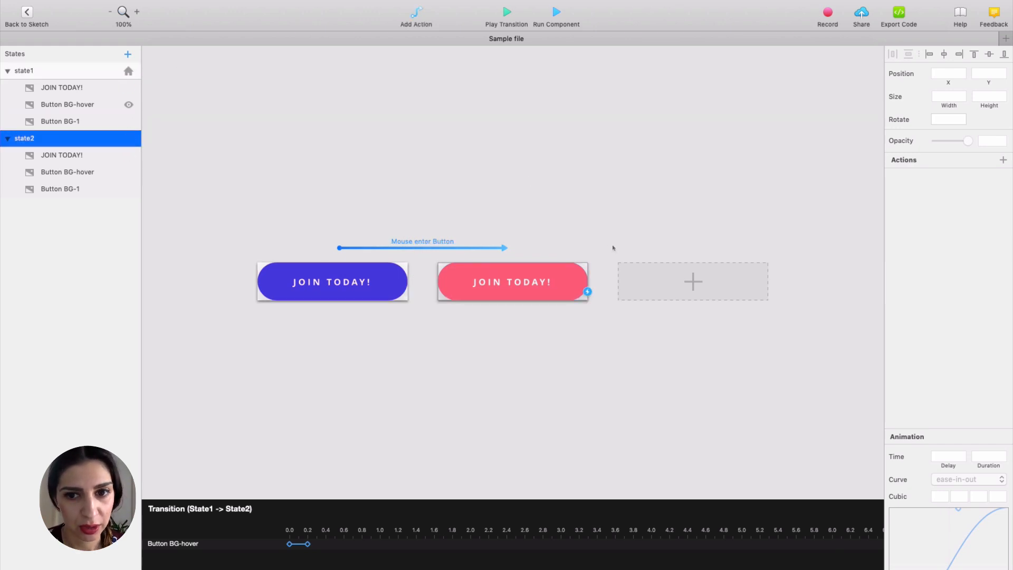
{"action": "left_click", "coordinate": [587, 292]}
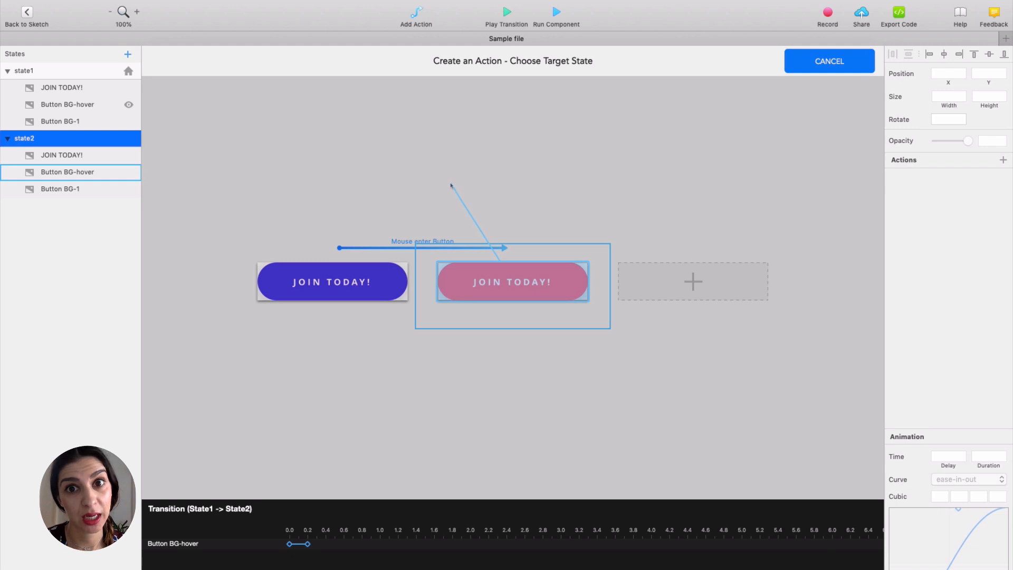
{"action": "left_click", "coordinate": [329, 288]}
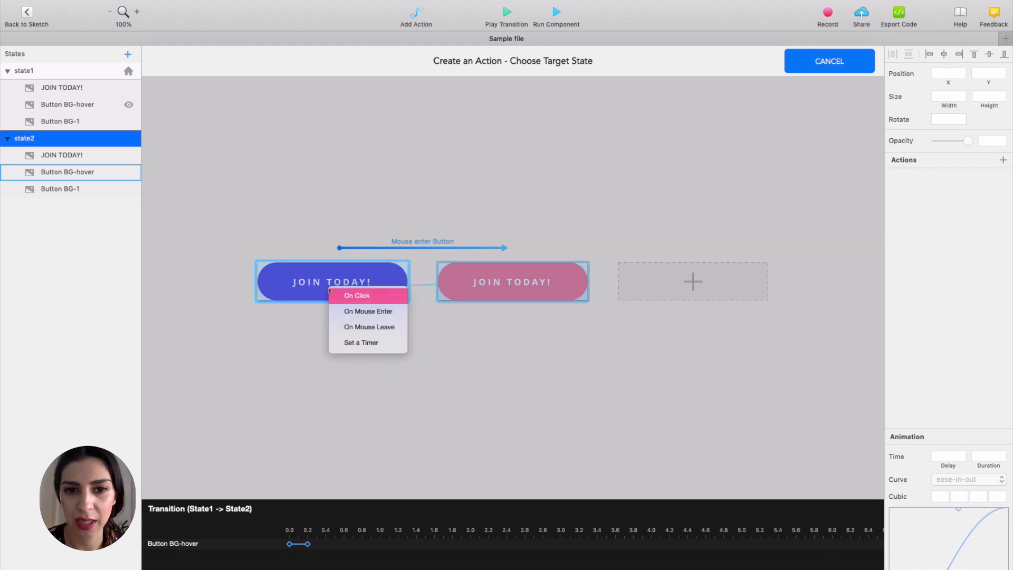
{"action": "left_click", "coordinate": [368, 327]}
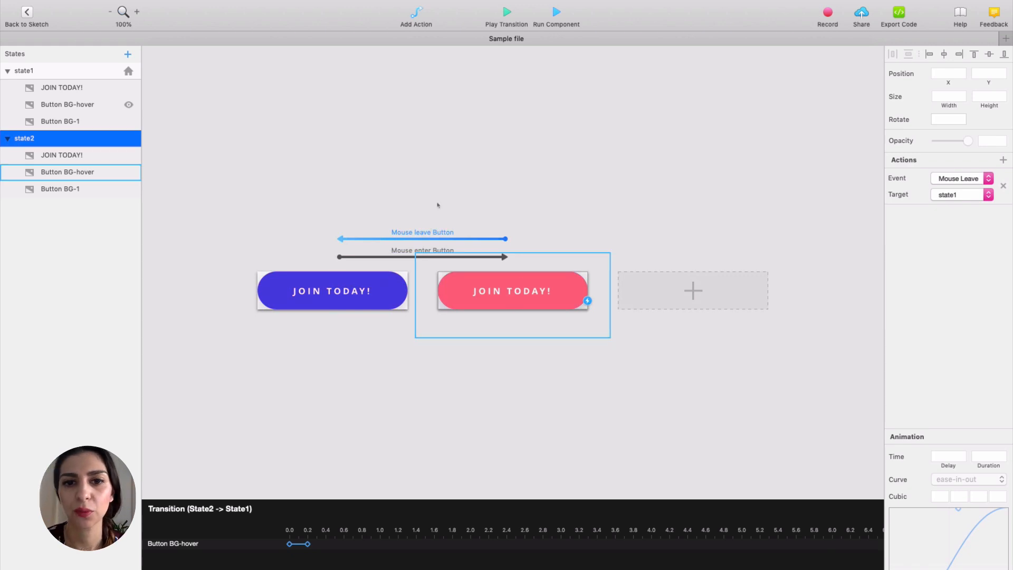
Run the button component to preview its hover color change, stop it, and return to the Sketch design
{"action": "left_click", "coordinate": [558, 11]}
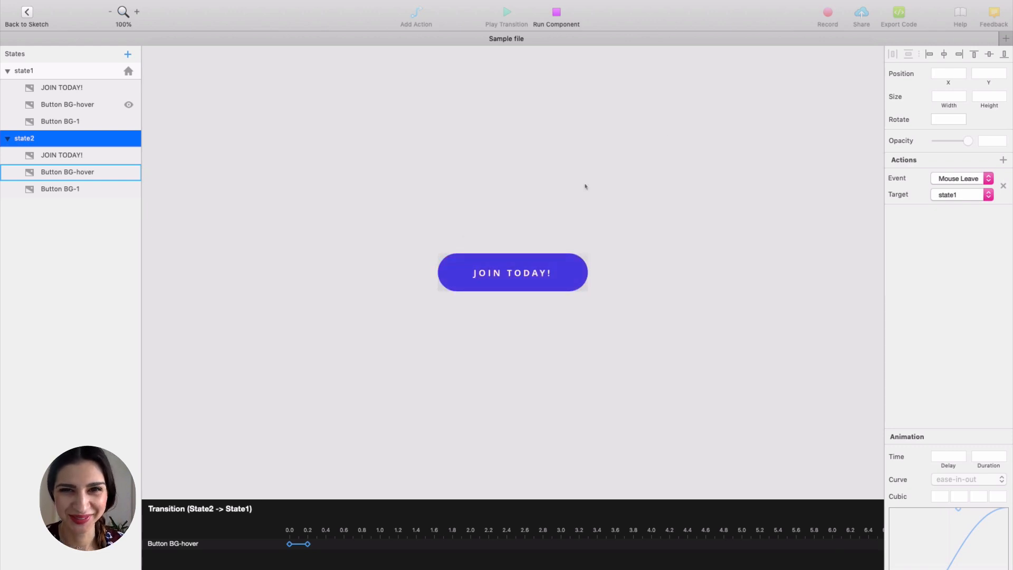
{"action": "left_click", "coordinate": [556, 13]}
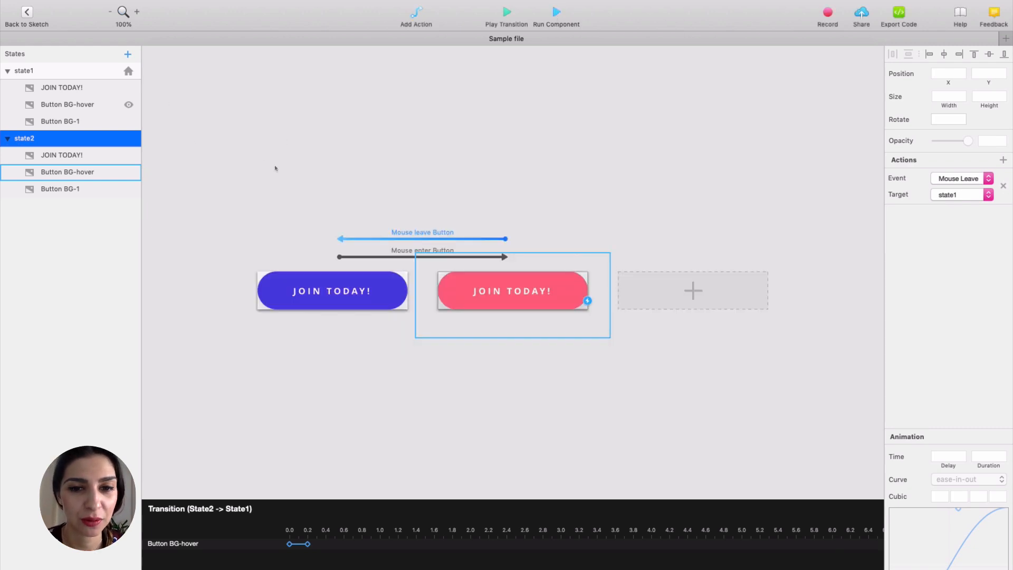
{"action": "left_click", "coordinate": [28, 13]}
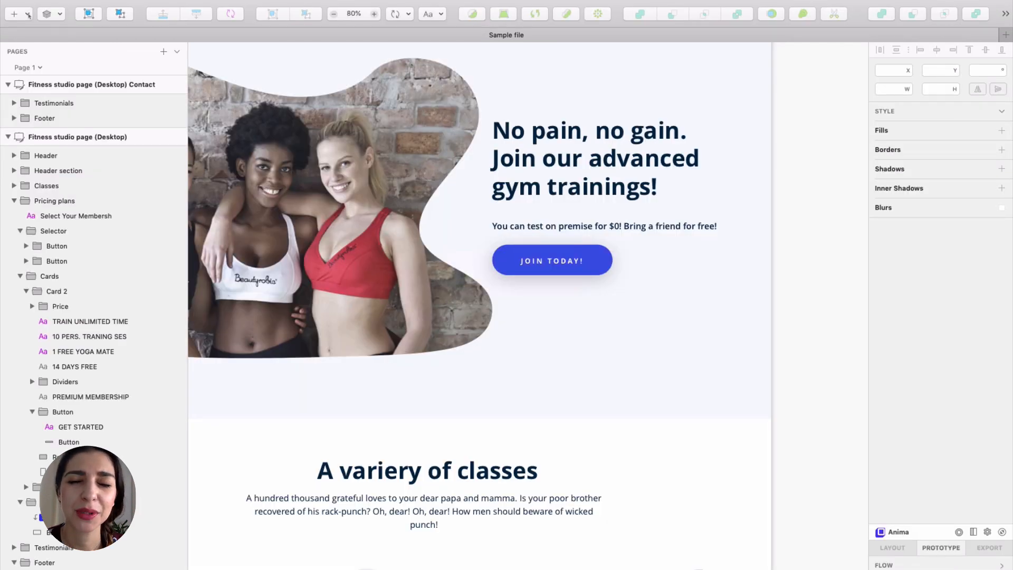
Draw a rectangle about 322 × 375 around the Customer 1 testimonial, directly above its group in the Customers layers
{"action": "scroll", "coordinate": [340, 240], "scroll_direction": "down", "scroll_amount": 3}
{"action": "scroll", "coordinate": [340, 240], "scroll_direction": "down", "scroll_amount": 4}
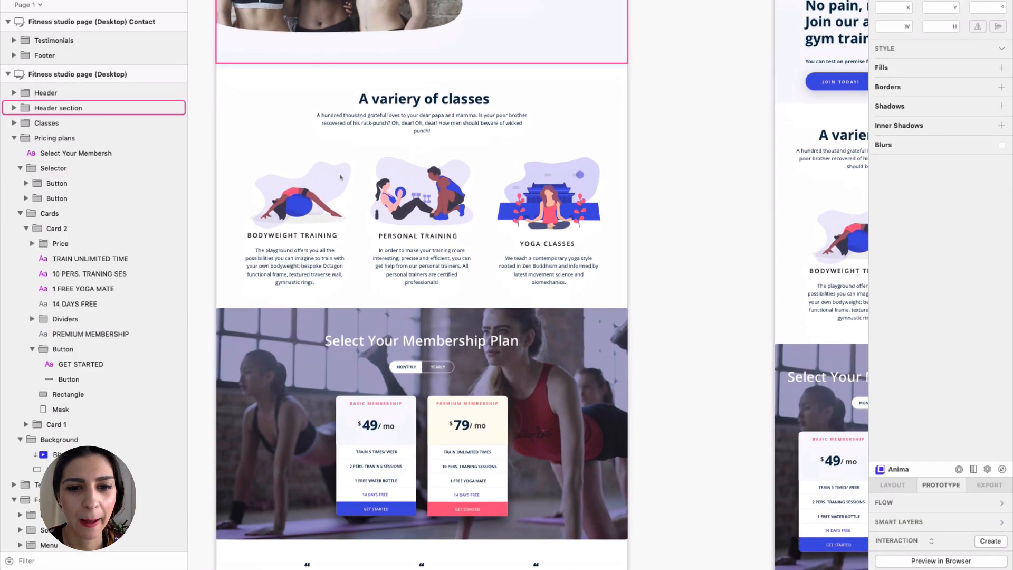
{"action": "scroll", "coordinate": [340, 177], "scroll_direction": "down", "scroll_amount": 5}
{"action": "scroll", "coordinate": [308, 314], "scroll_direction": "up", "scroll_amount": 3}
{"action": "left_click", "coordinate": [305, 259]}
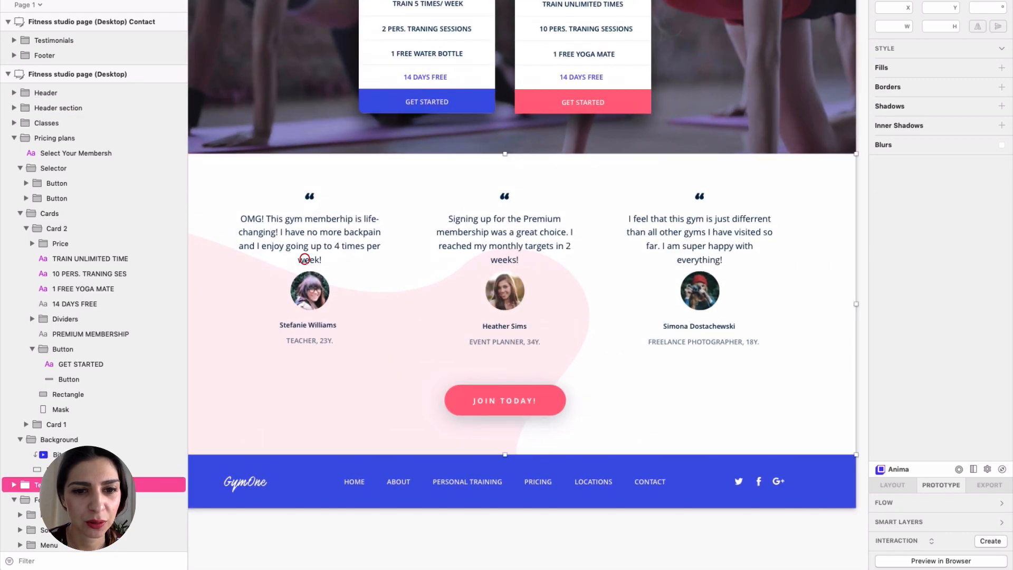
{"action": "double_click", "coordinate": [305, 259]}
{"action": "double_click", "coordinate": [305, 260]}
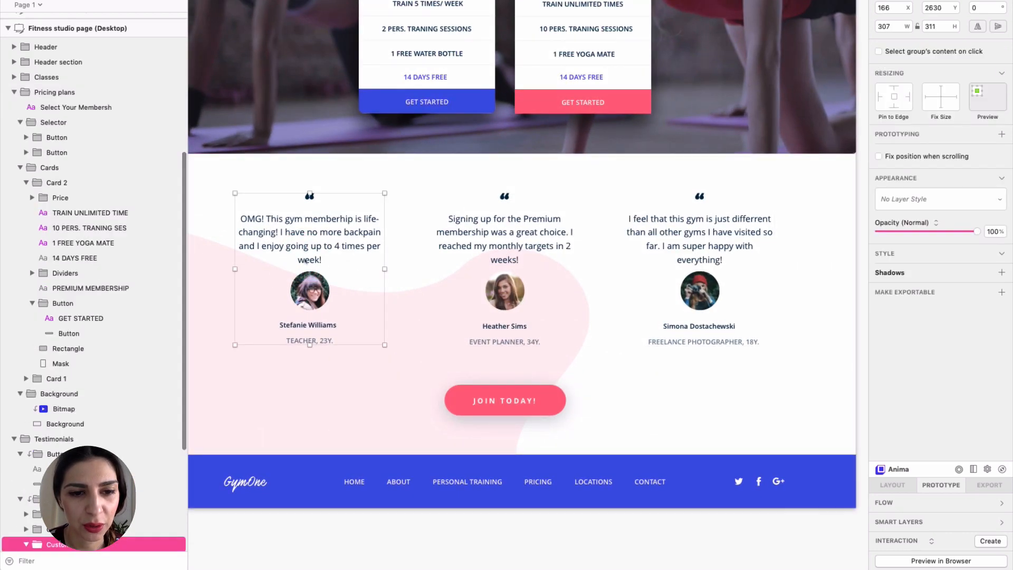
{"action": "scroll", "coordinate": [110, 307], "scroll_direction": "down", "scroll_amount": 5}
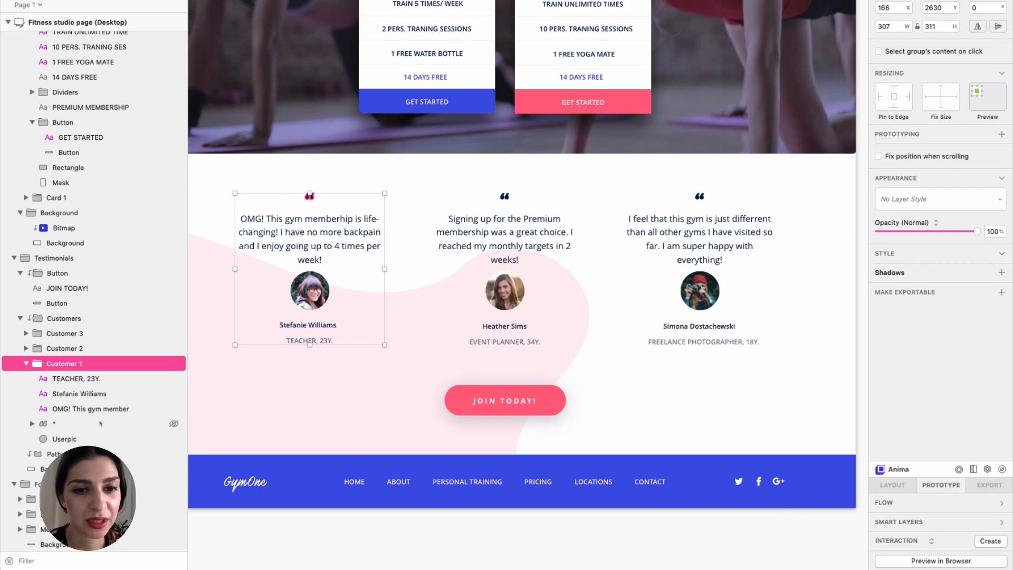
{"action": "scroll", "coordinate": [295, 269], "scroll_direction": "up", "scroll_amount": 4}
{"action": "scroll", "coordinate": [294, 269], "scroll_direction": "left", "scroll_amount": 2}
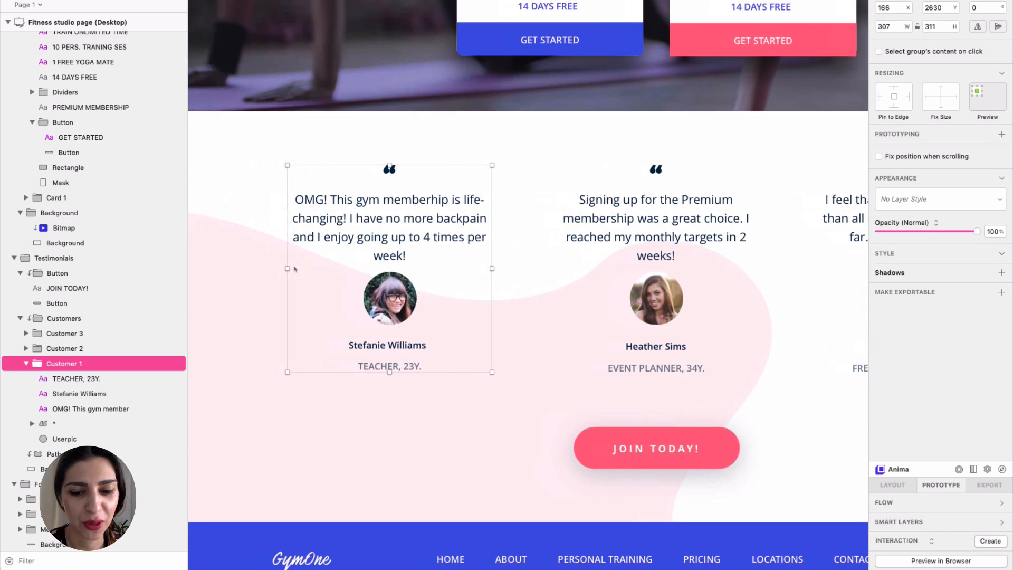
{"action": "key", "text": "r"}
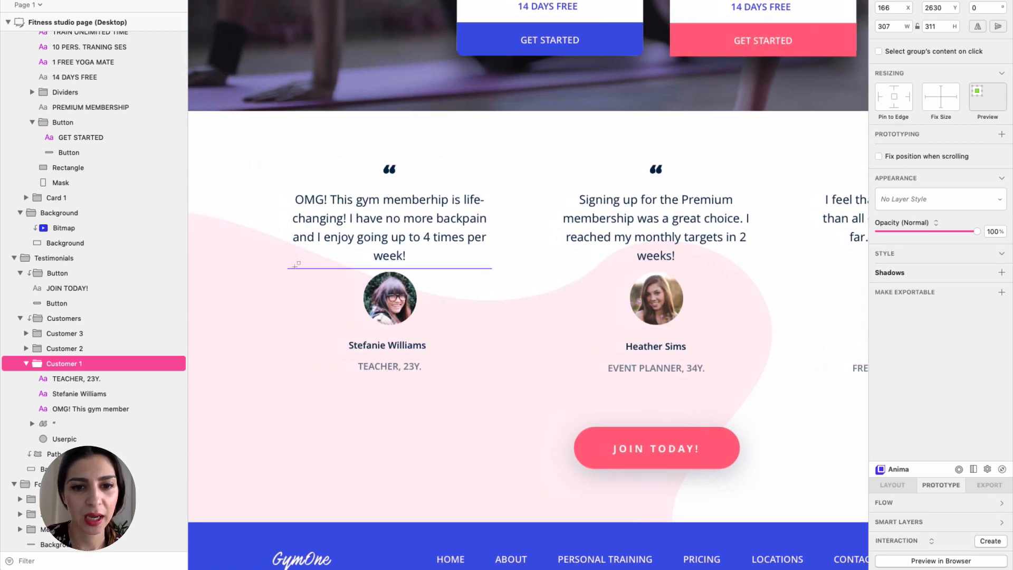
{"action": "left_click_drag", "start_coordinate": [281, 148], "coordinate": [495, 397]}
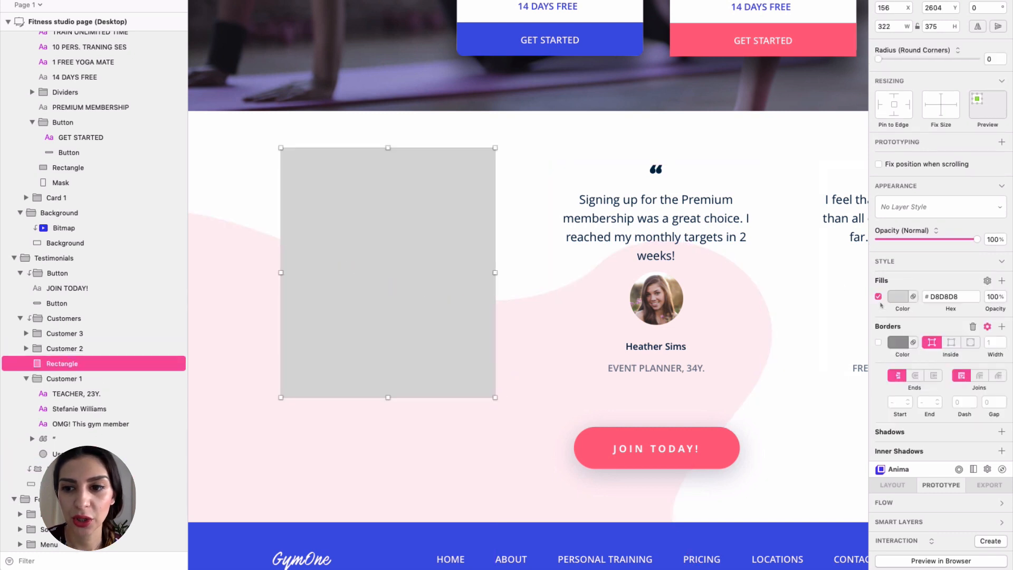
Turn off the rectangle's fill and give it a blue 4E3FE1 border with a width of 3
{"action": "left_click", "coordinate": [878, 297]}
{"action": "left_click", "coordinate": [878, 343]}
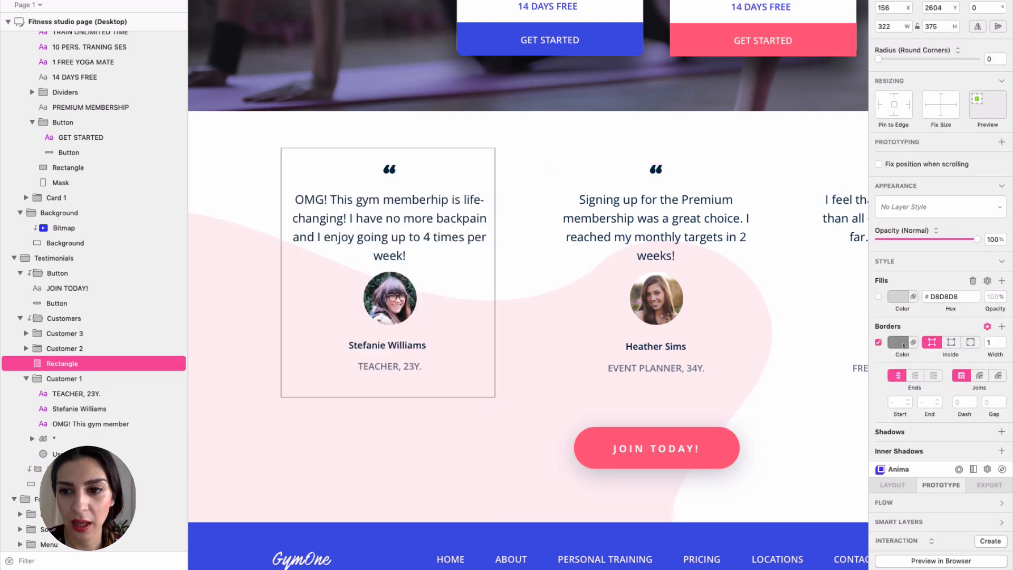
{"action": "left_click", "coordinate": [902, 344]}
{"action": "left_click", "coordinate": [884, 562]}
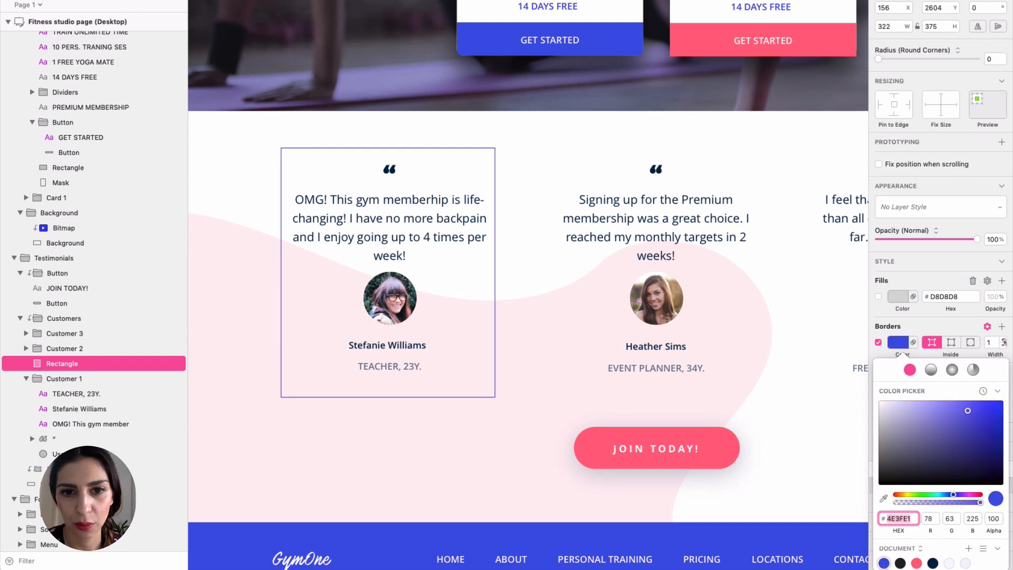
{"action": "left_click", "coordinate": [1003, 341]}
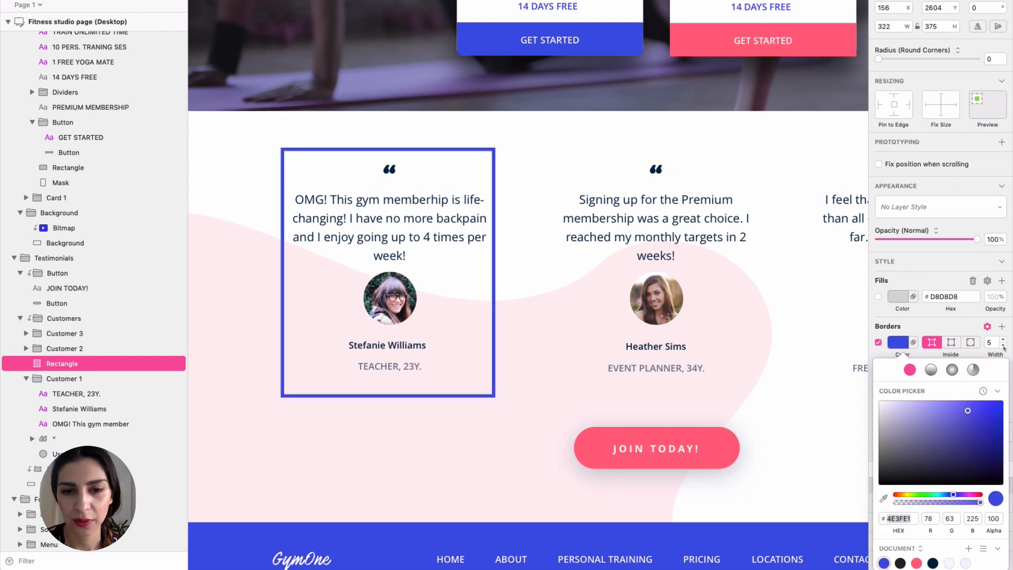
{"action": "left_click", "coordinate": [456, 446]}
Move the blue-bordered rectangle into the Customer 1 group as its lowest layer, below Userpic
{"action": "scroll", "coordinate": [458, 449], "scroll_direction": "down", "scroll_amount": 3}
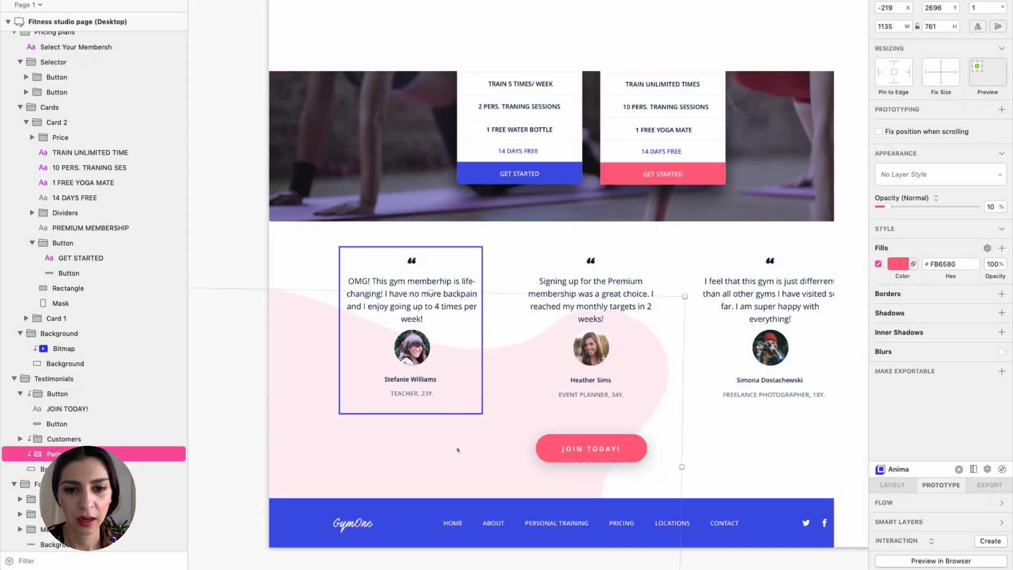
{"action": "scroll", "coordinate": [457, 450], "scroll_direction": "down", "scroll_amount": 2}
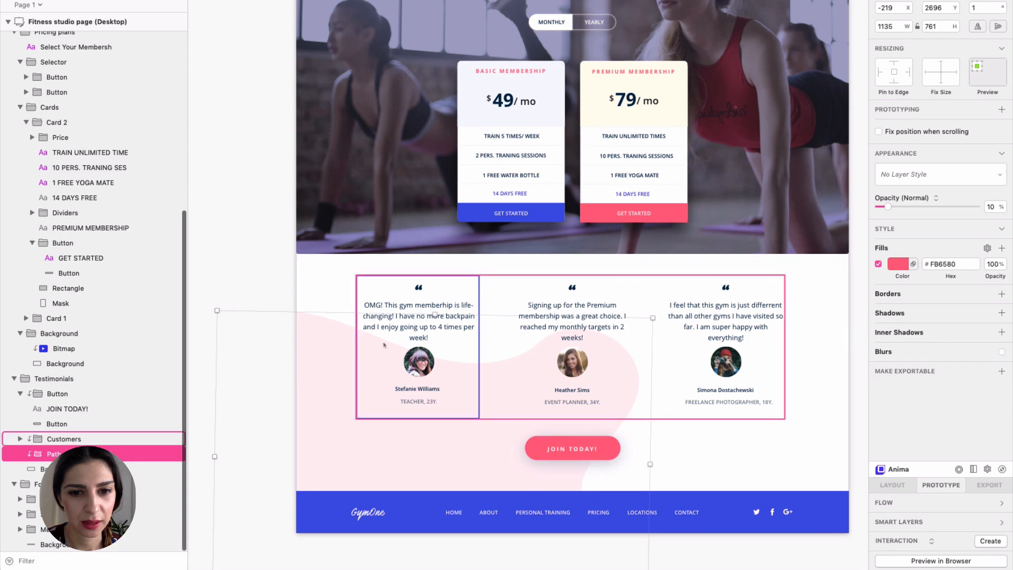
{"action": "left_click", "coordinate": [358, 366]}
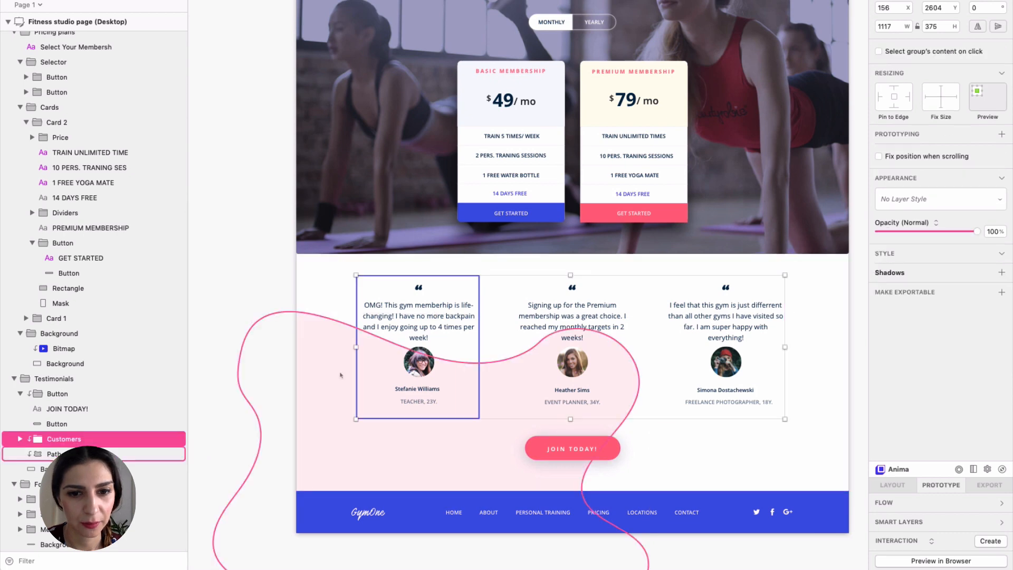
{"action": "scroll", "coordinate": [359, 366], "scroll_direction": "up", "scroll_amount": 3}
{"action": "double_click", "coordinate": [369, 206]}
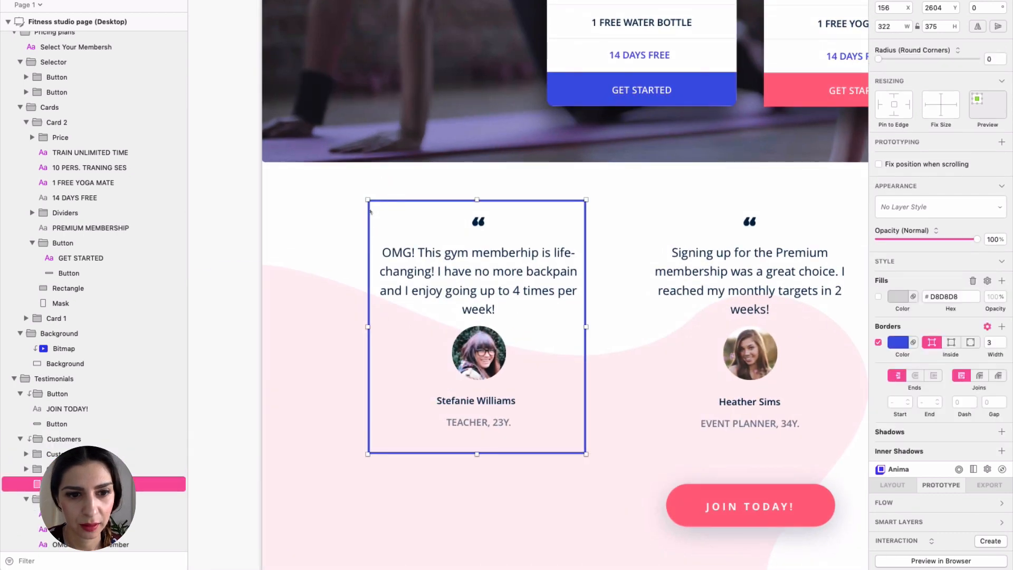
{"action": "scroll", "coordinate": [87, 370], "scroll_direction": "down", "scroll_amount": 2}
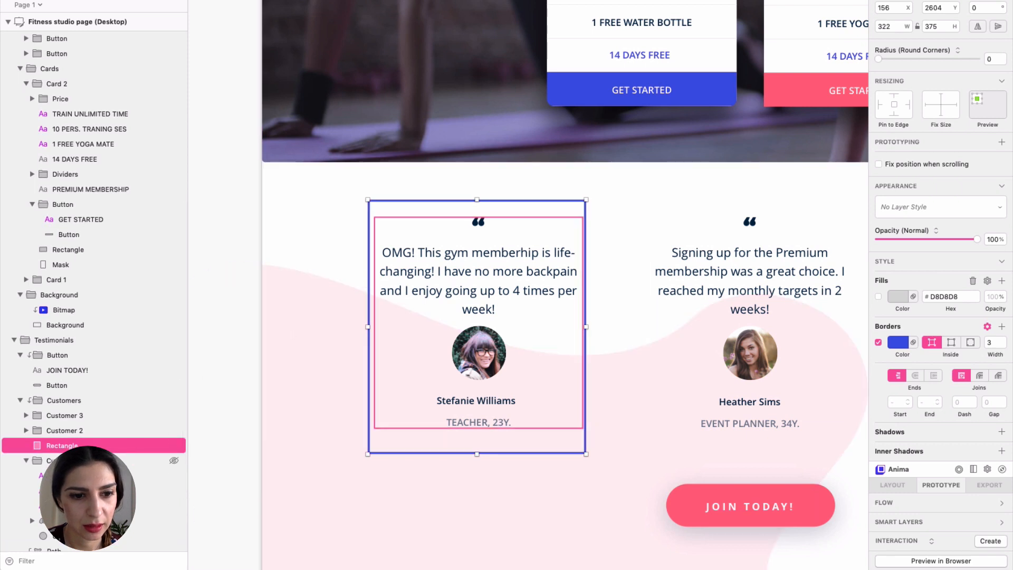
{"action": "left_click_drag", "start_coordinate": [61, 445], "coordinate": [85, 433]}
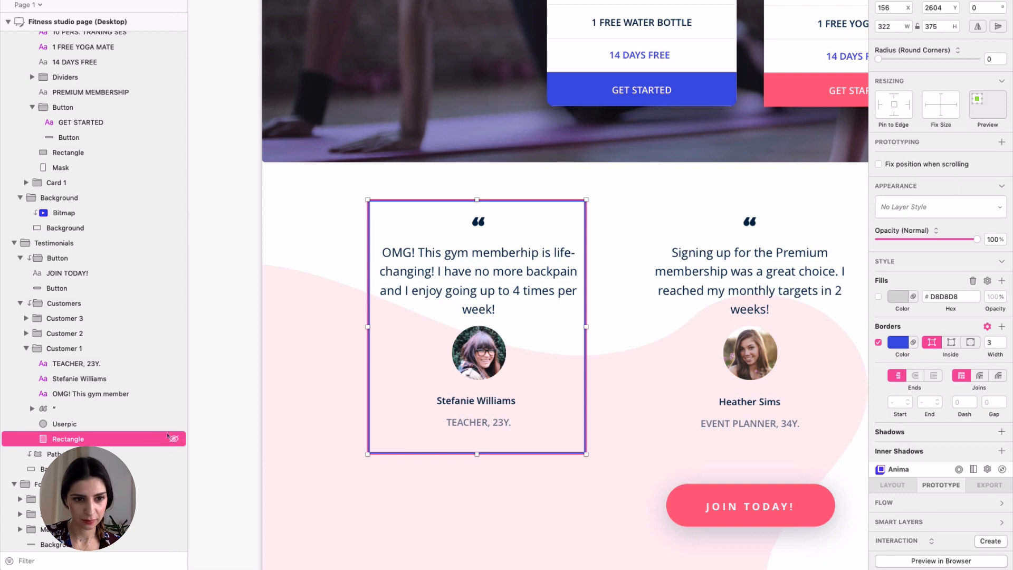
Hide the rectangle layer inside the Customer 1 group
{"action": "left_click", "coordinate": [26, 348]}
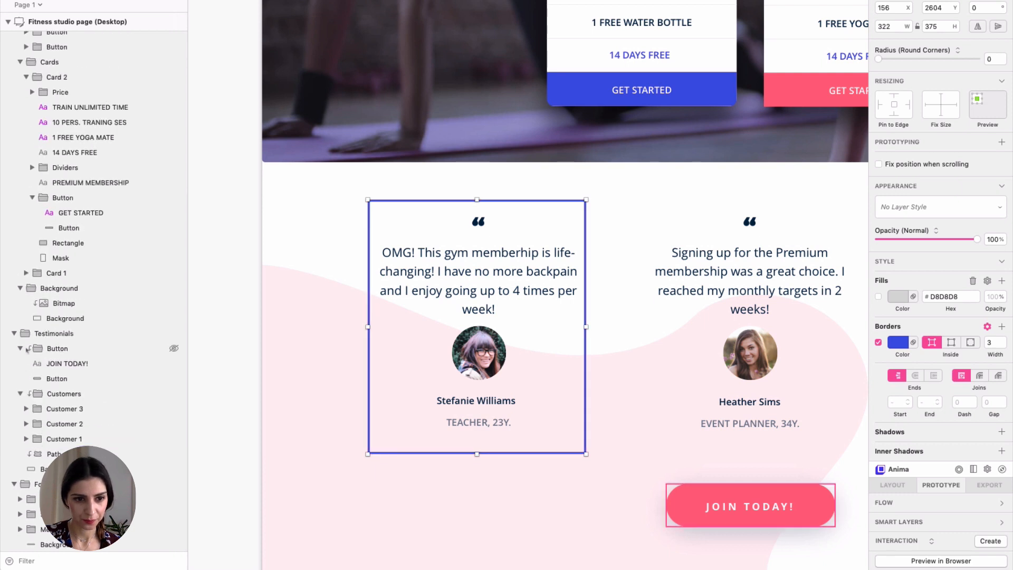
{"action": "left_click", "coordinate": [25, 439]}
{"action": "scroll", "coordinate": [95, 448], "scroll_direction": "down", "scroll_amount": 3}
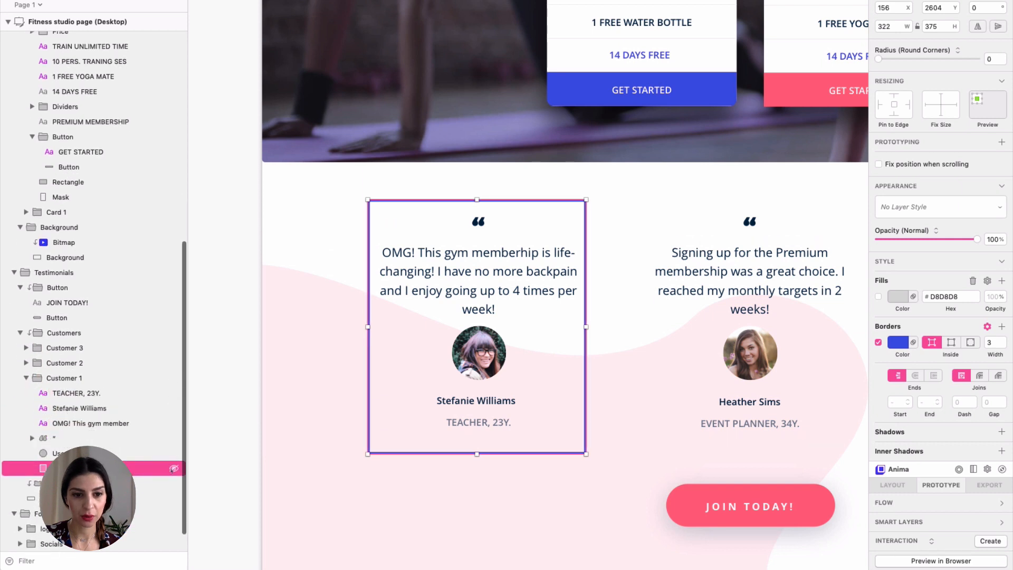
{"action": "left_click", "coordinate": [479, 526]}
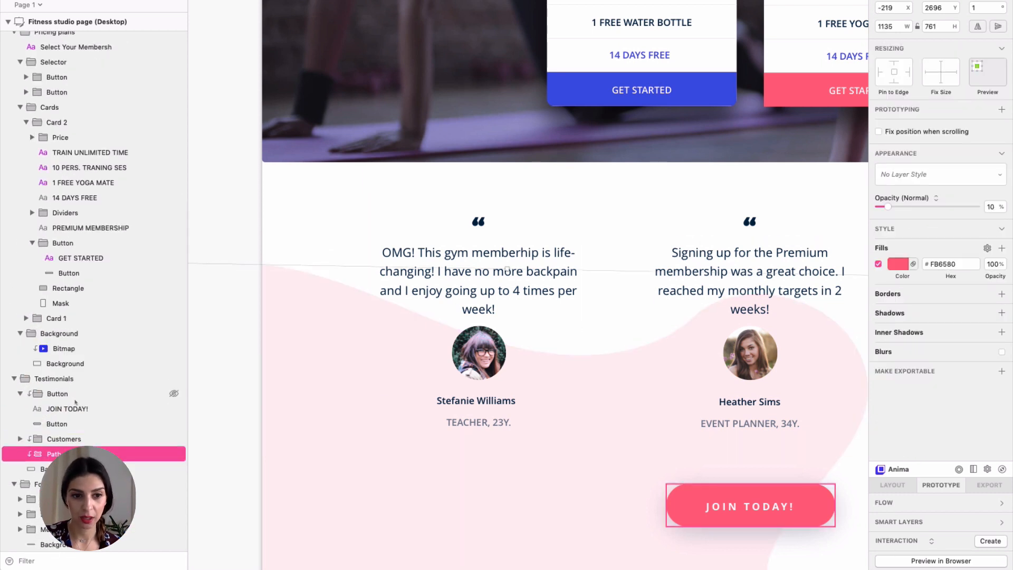
Select the Customer 1 testimonial group and create an Anima interaction from it
{"action": "left_click", "coordinate": [78, 384]}
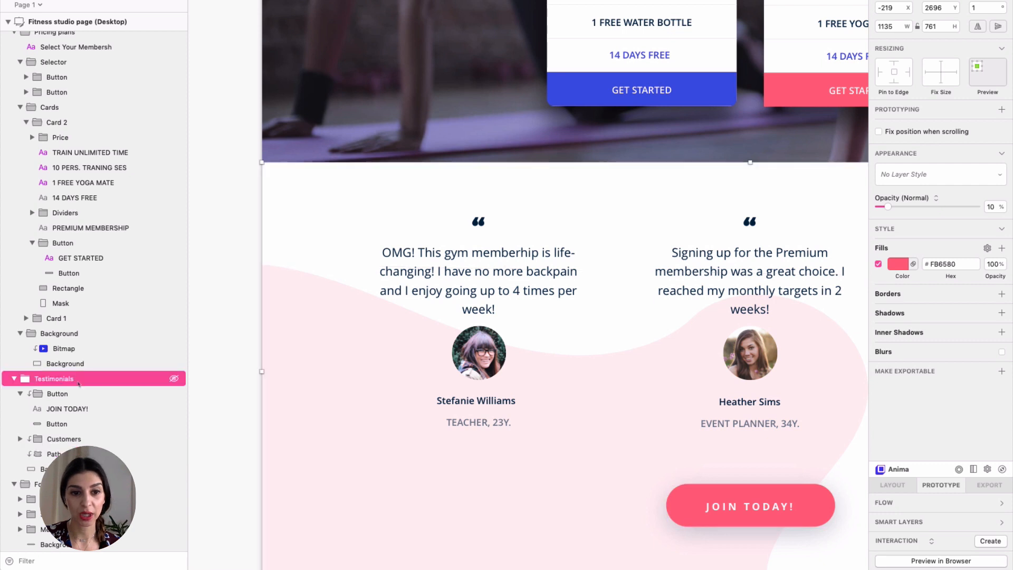
{"action": "left_click", "coordinate": [459, 320]}
{"action": "left_click", "coordinate": [458, 320]}
{"action": "scroll", "coordinate": [100, 384], "scroll_direction": "down", "scroll_amount": 5}
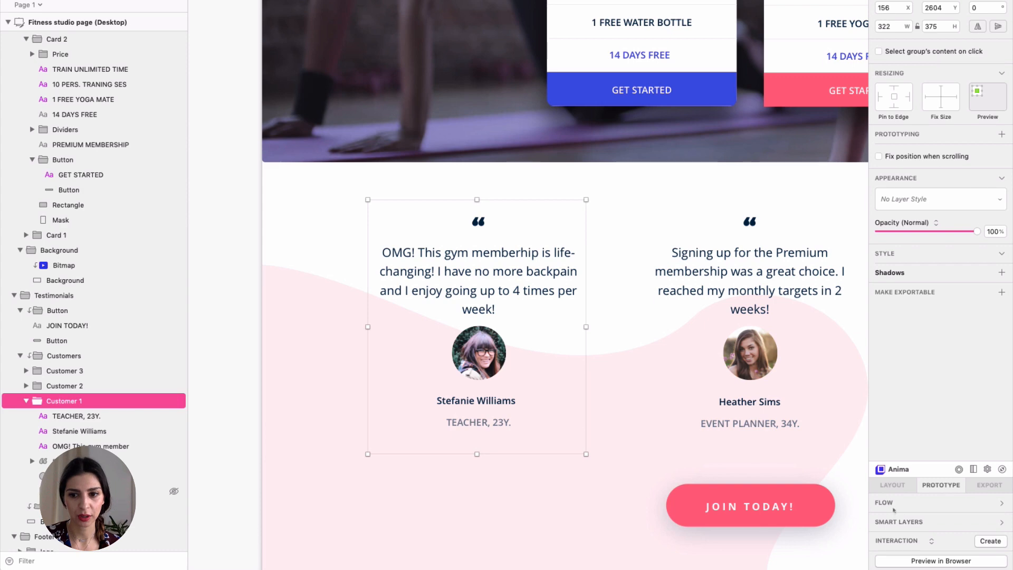
{"action": "left_click", "coordinate": [989, 540]}
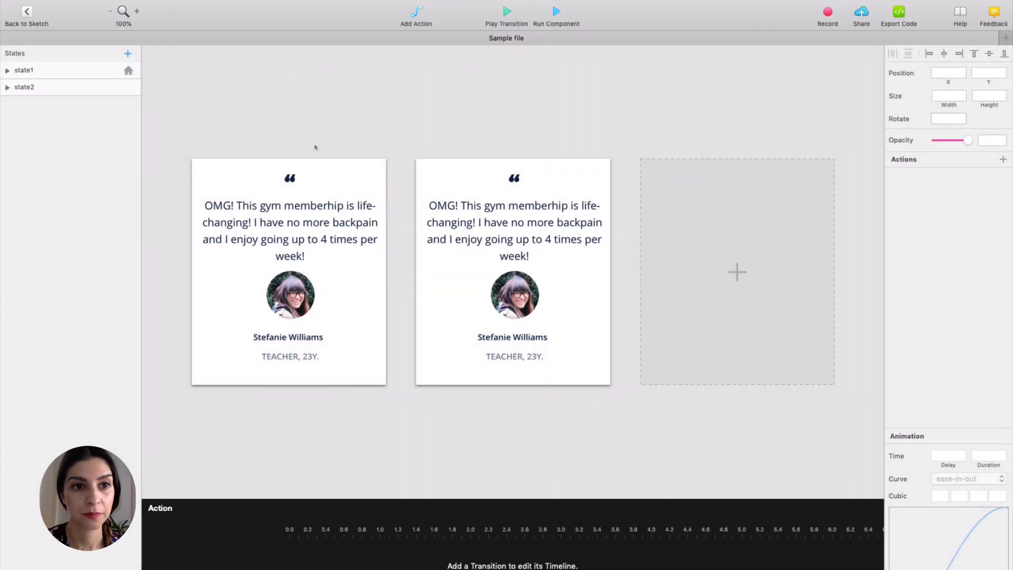
Expand the layers of state1 and state2, and make the Rectangle visible in state2
{"action": "left_click", "coordinate": [70, 84]}
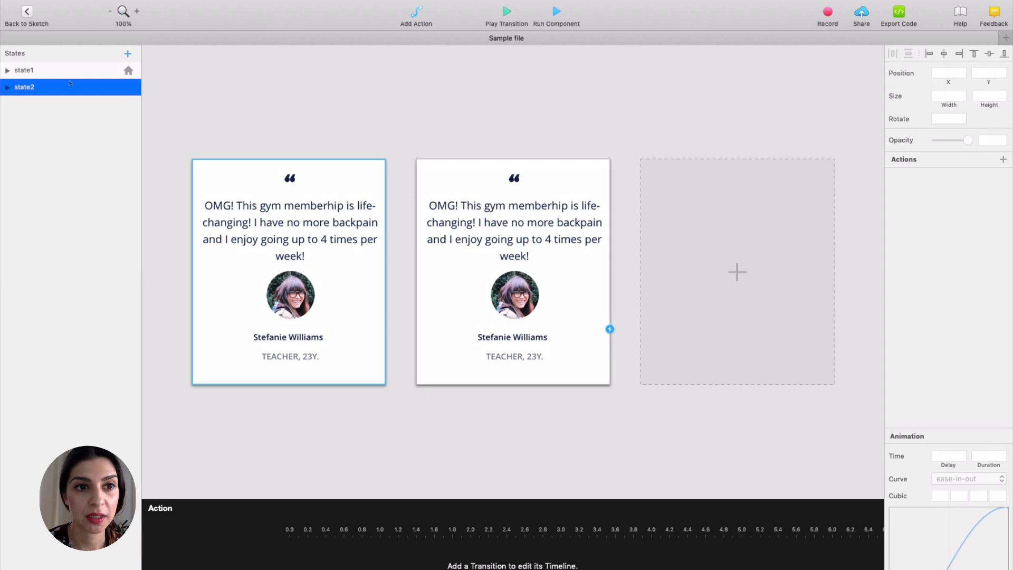
{"action": "left_click", "coordinate": [7, 87]}
{"action": "left_click", "coordinate": [6, 71]}
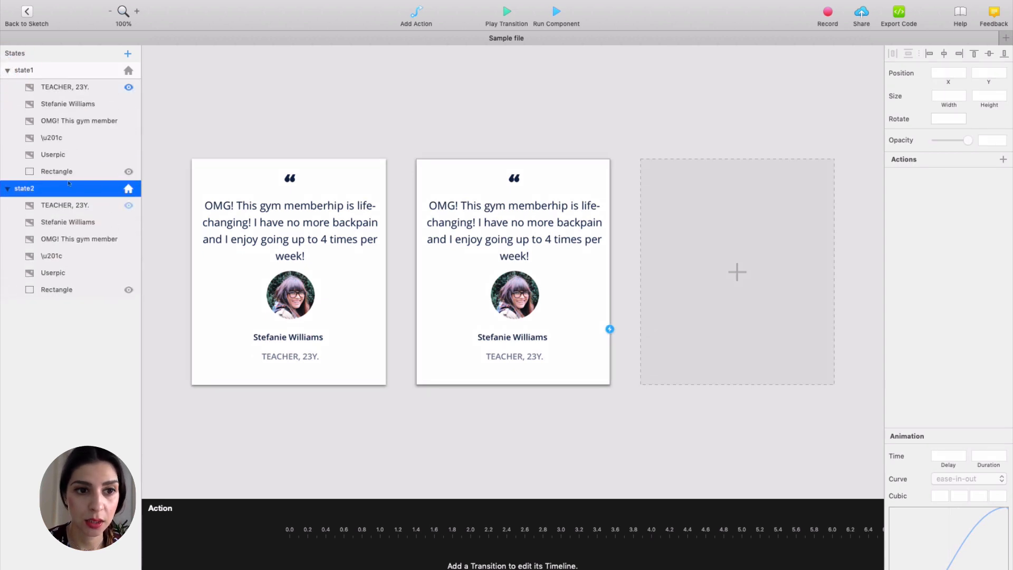
{"action": "left_click", "coordinate": [128, 290]}
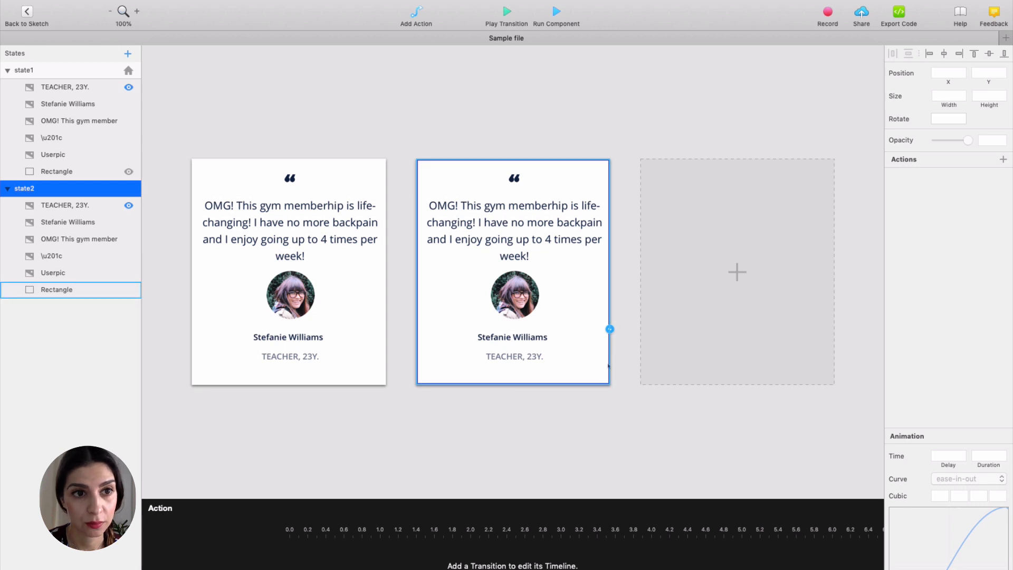
{"action": "left_click", "coordinate": [53, 72]}
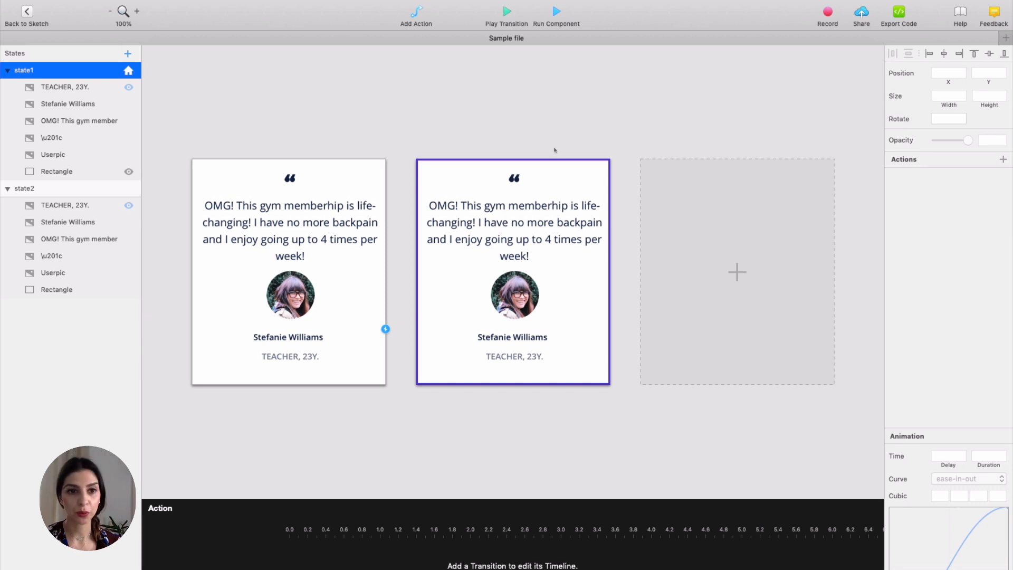
Move the testimonial text in state2 to X 7, Y 74
{"action": "left_click", "coordinate": [519, 180]}
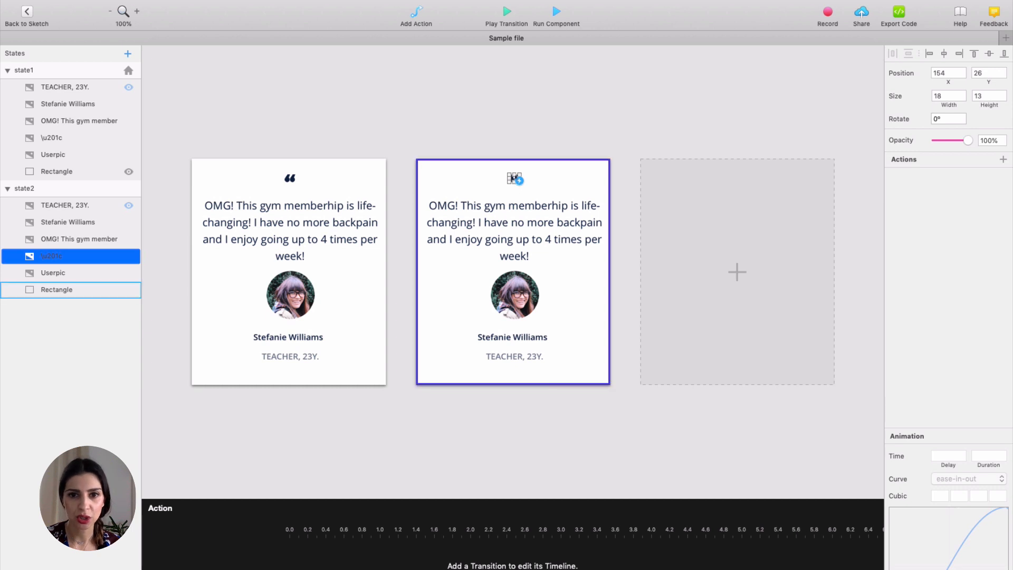
{"action": "left_click", "coordinate": [483, 224]}
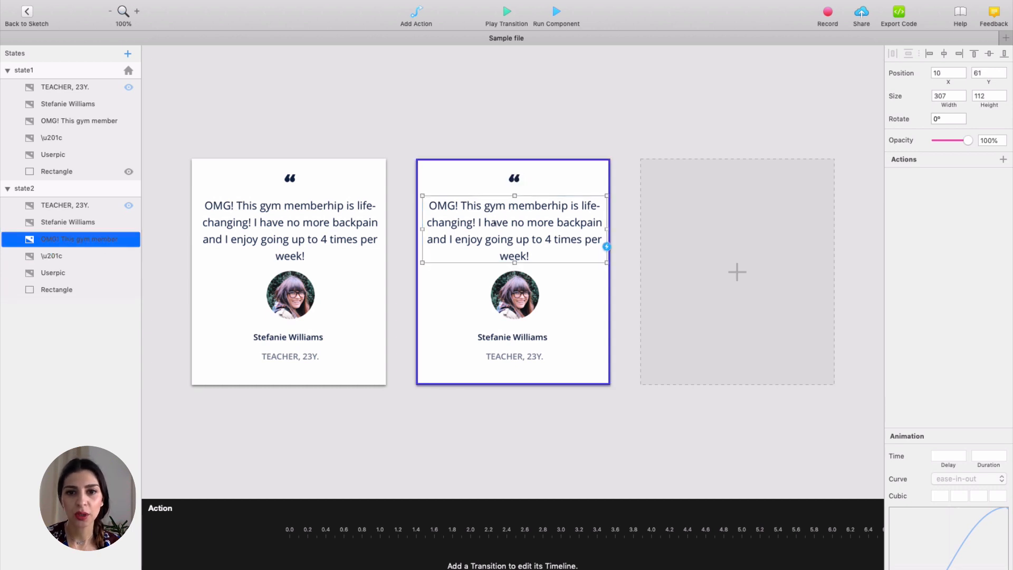
{"action": "left_click_drag", "start_coordinate": [577, 223], "coordinate": [575, 225]}
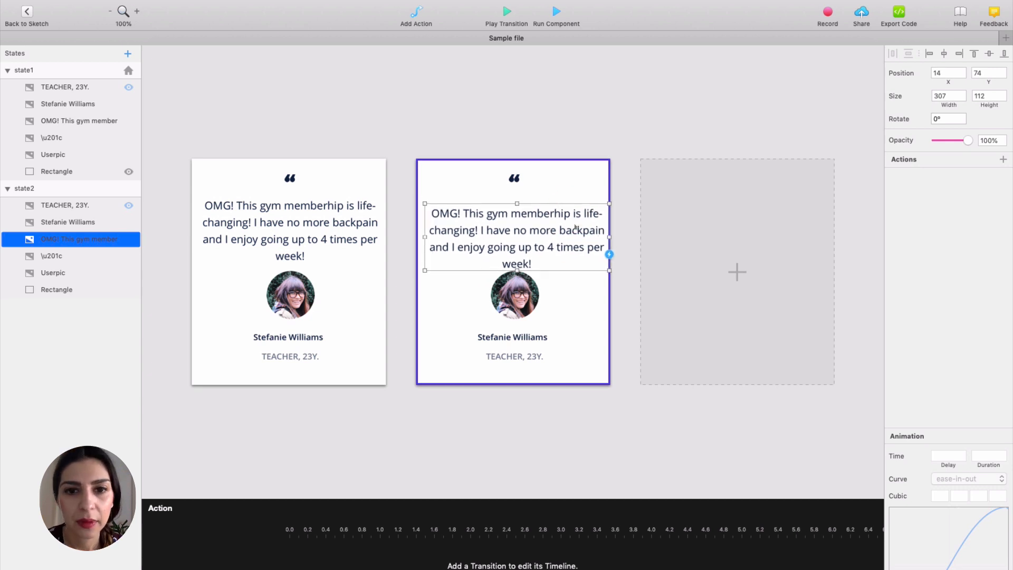
{"action": "key", "text": "Left"}
{"action": "key", "text": "Left"}
{"action": "key", "text": "Left"}
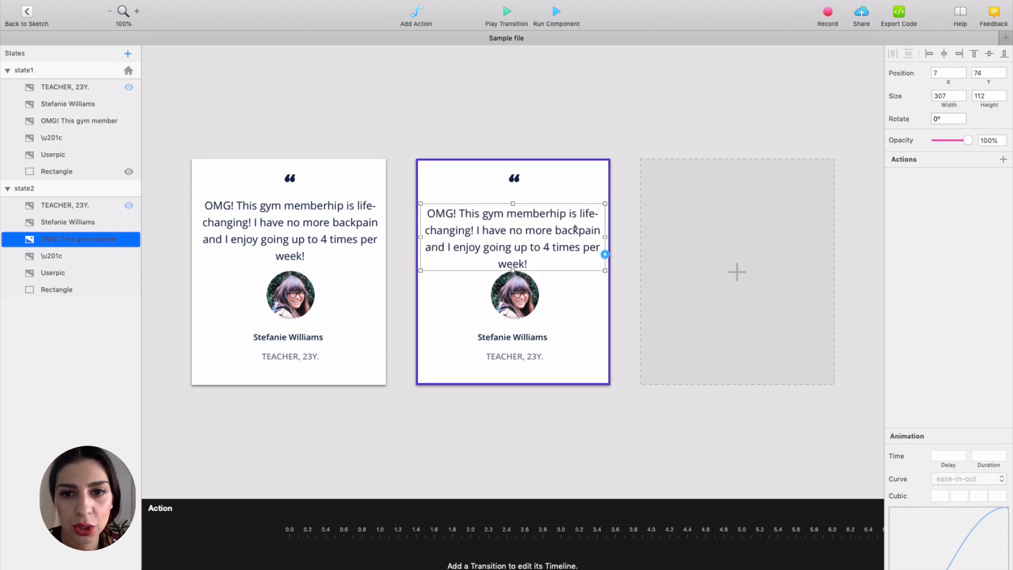
Shift the user picture, customer name, job title and testimonial text in state2 down together until the job title sits just inside the frame's lower edge
{"action": "left_click", "coordinate": [534, 289]}
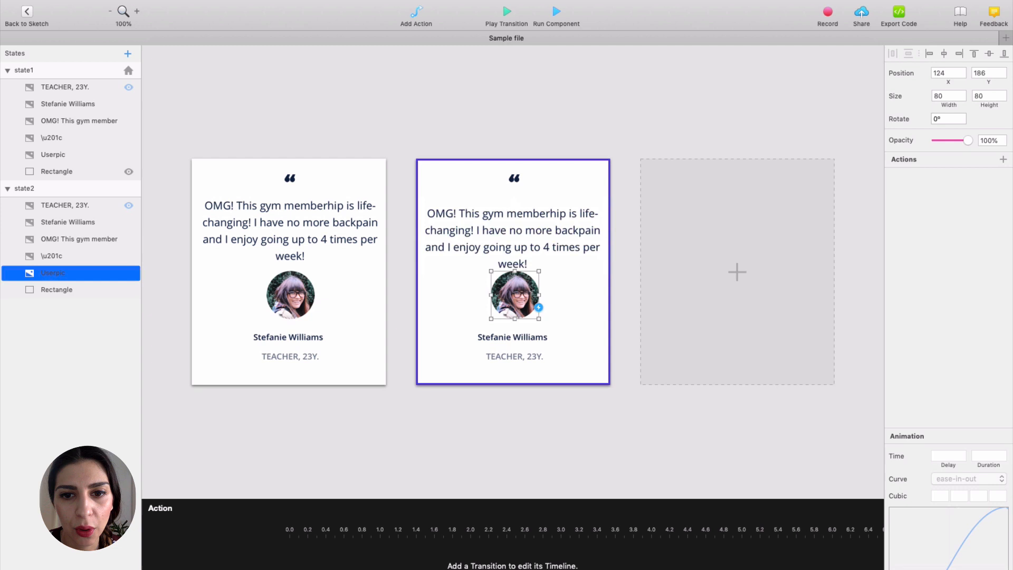
{"action": "left_click", "coordinate": [522, 337], "text": "shift"}
{"action": "left_click", "coordinate": [515, 356], "text": "shift"}
{"action": "left_click", "coordinate": [547, 248], "text": "shift"}
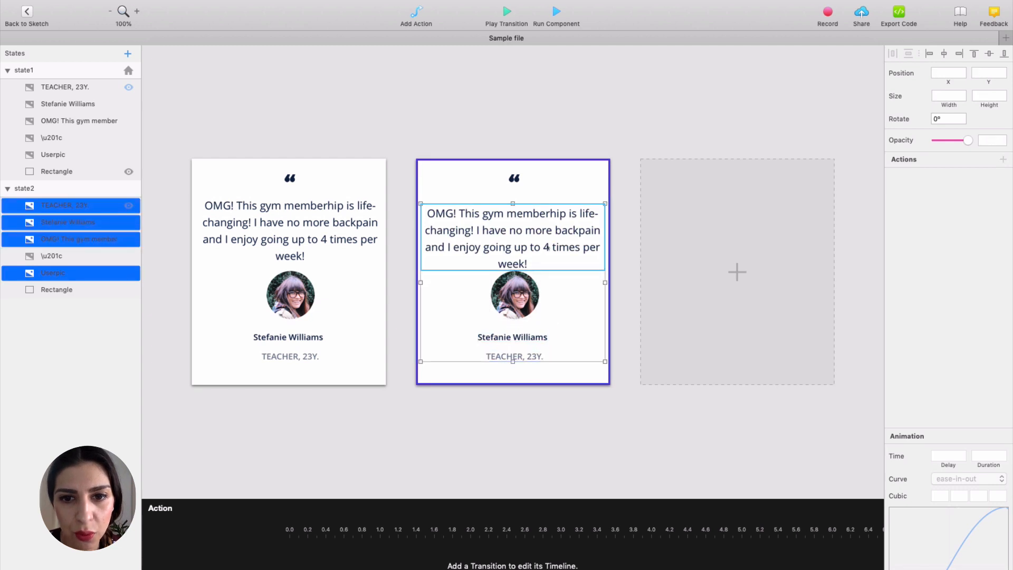
{"action": "key", "text": "Down"}
{"action": "key", "text": "Down"}
{"action": "key", "text": "Down"}
{"action": "key", "text": "Down"}
{"action": "key", "text": "Down"}
{"action": "key", "text": "Down"}
{"action": "key", "text": "Down"}
{"action": "key", "text": "Down"}
{"action": "key", "text": "Down"}
{"action": "key", "text": "Down"}
{"action": "key", "text": "Down"}
{"action": "key", "text": "Down"}
{"action": "key", "text": "Down"}
{"action": "key", "text": "Down"}
{"action": "key", "text": "Down"}
{"action": "key", "text": "Down"}
{"action": "key", "text": "Down"}
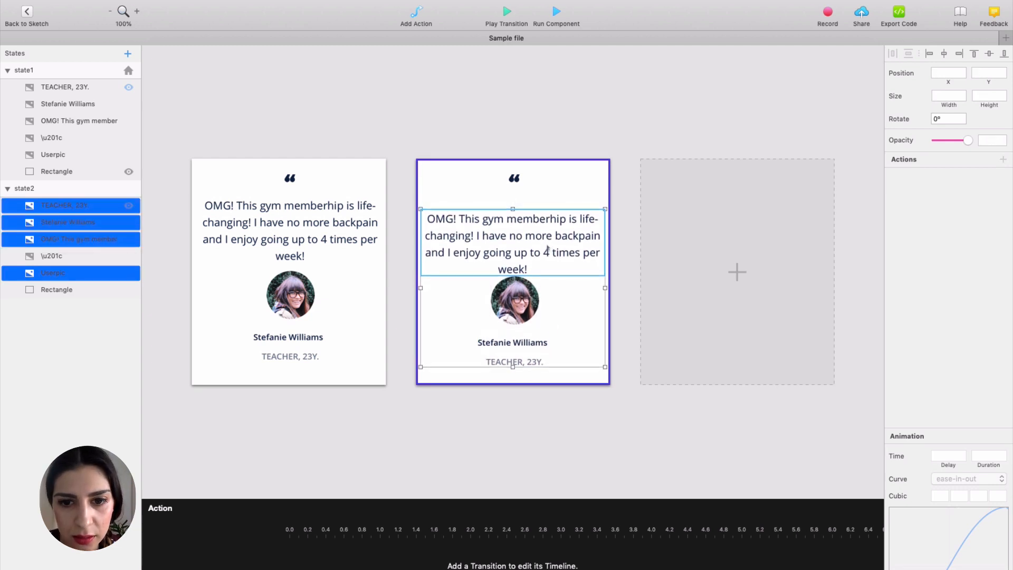
{"action": "key", "text": "Down"}
{"action": "key", "text": "Down"}
{"action": "key", "text": "Down"}
{"action": "key", "text": "Down"}
{"action": "key", "text": "Down"}
{"action": "key", "text": "Down"}
{"action": "key", "text": "Down"}
{"action": "key", "text": "Down"}
{"action": "key", "text": "Down"}
{"action": "key", "text": "Down"}
{"action": "key", "text": "Down"}
{"action": "key", "text": "Down"}
{"action": "key", "text": "Down"}
{"action": "key", "text": "Down"}
{"action": "key", "text": "Down"}
{"action": "key", "text": "Down"}
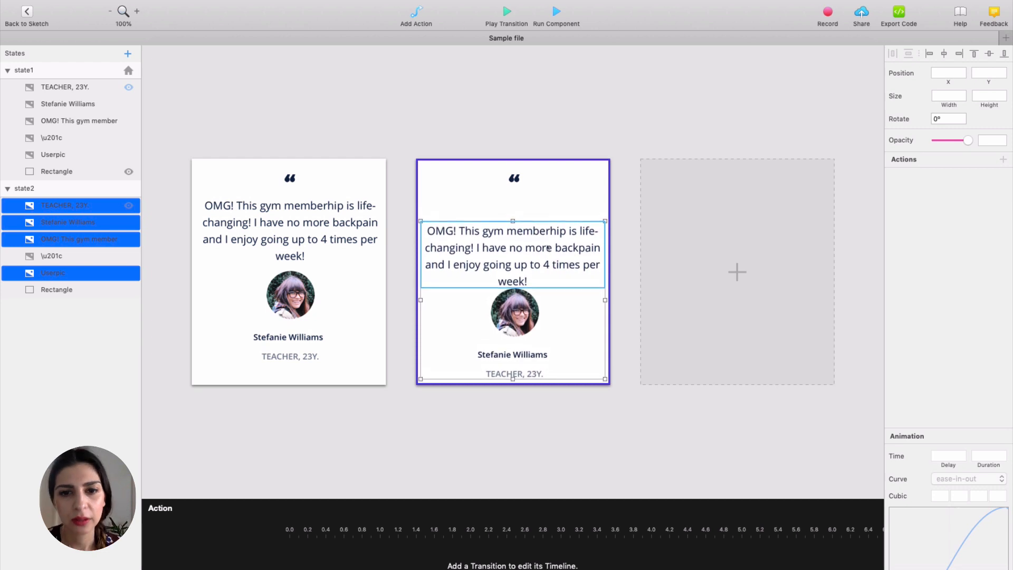
Add an On Mouse Enter action from state1 that targets state2
{"action": "left_click", "coordinate": [46, 74]}
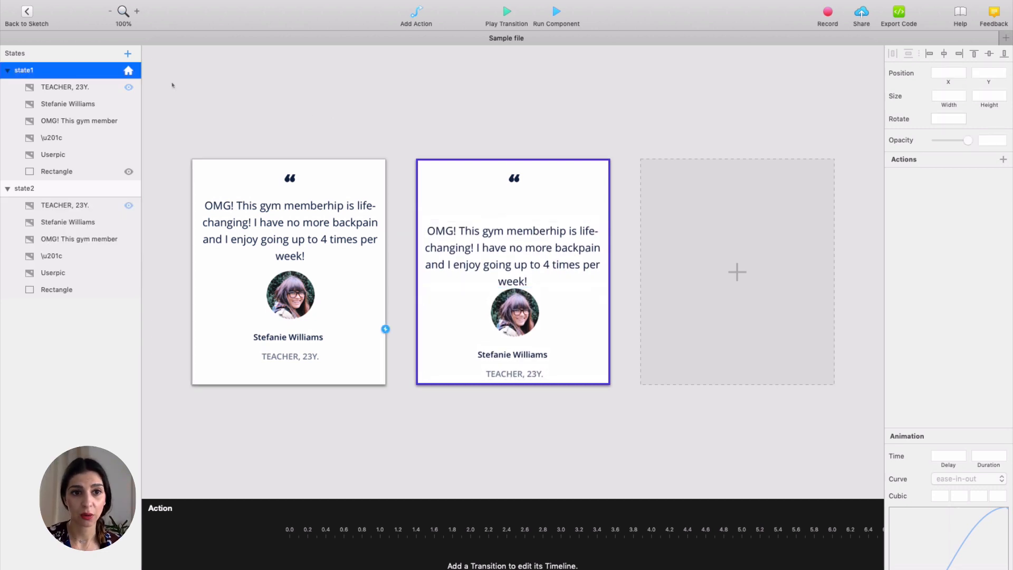
{"action": "left_click", "coordinate": [385, 328]}
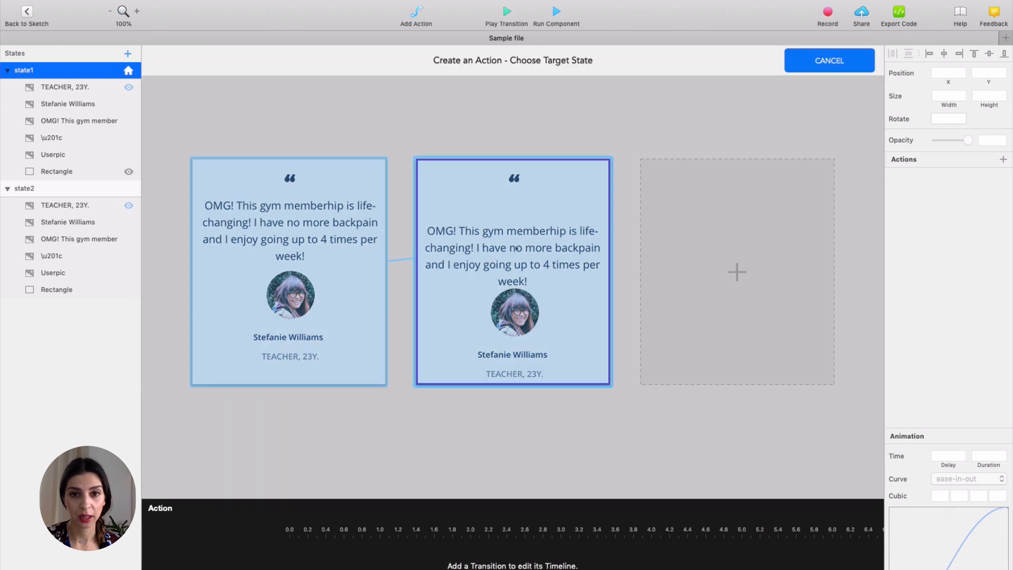
{"action": "left_click", "coordinate": [520, 247]}
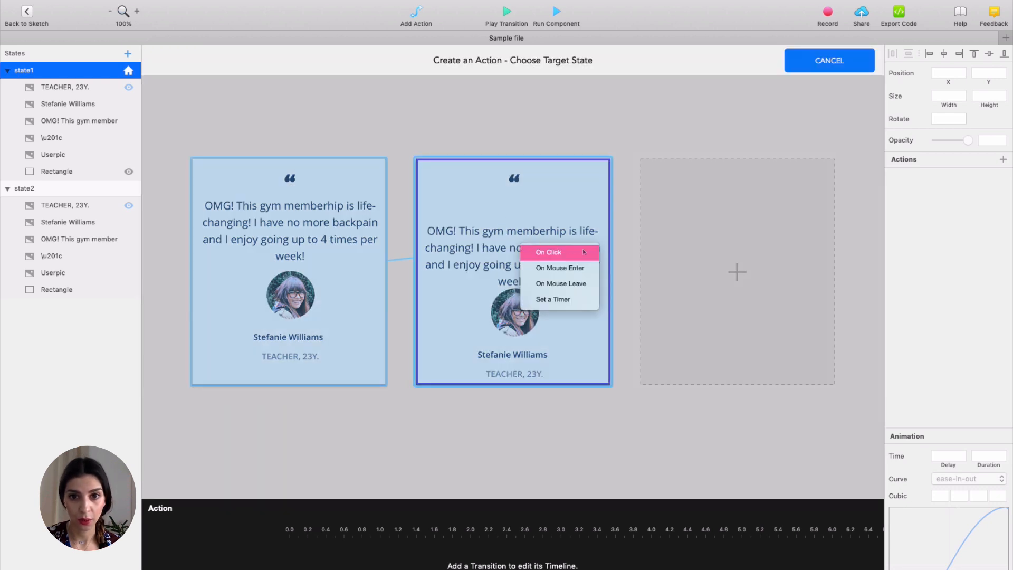
{"action": "left_click", "coordinate": [581, 268]}
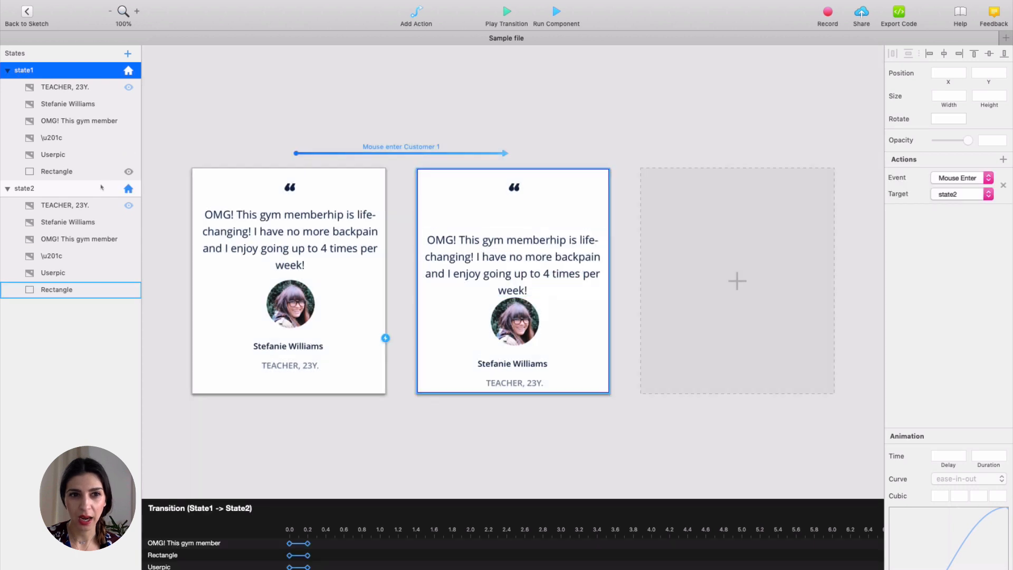
Add an On Mouse Leave action from the testimonial's state2 that targets state1
{"action": "left_click", "coordinate": [552, 211]}
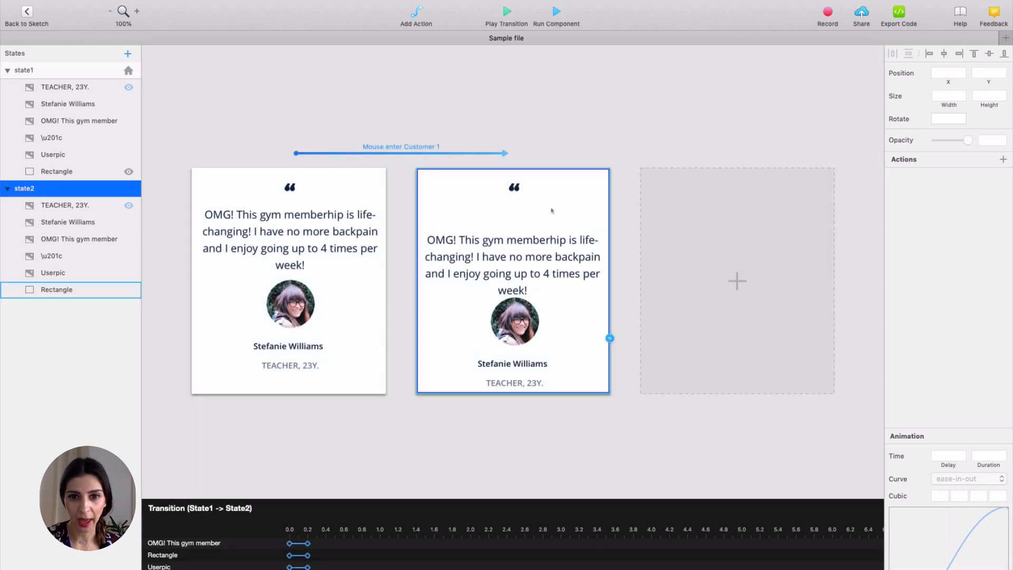
{"action": "left_click", "coordinate": [610, 338]}
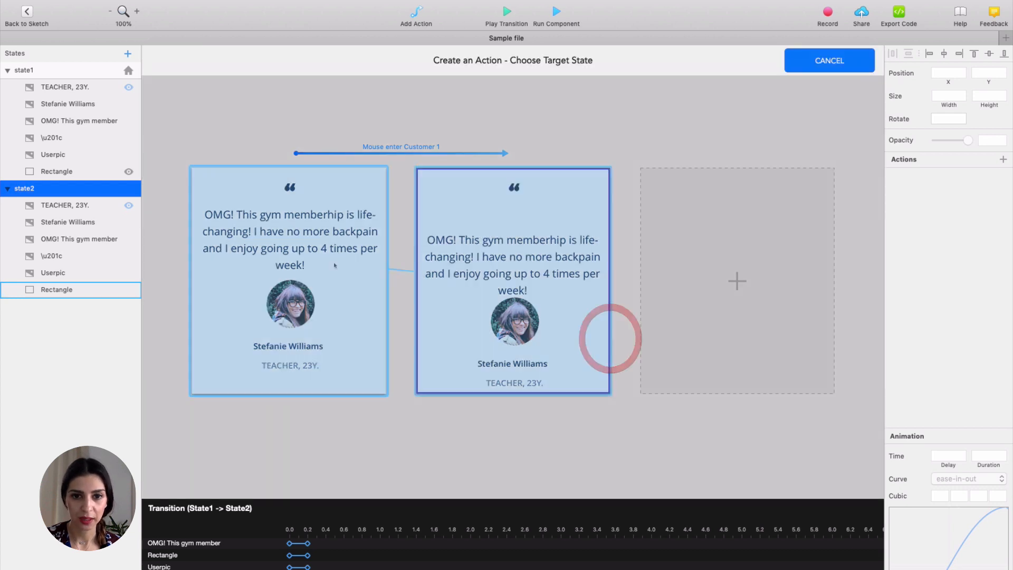
{"action": "left_click", "coordinate": [334, 265]}
{"action": "left_click", "coordinate": [369, 301]}
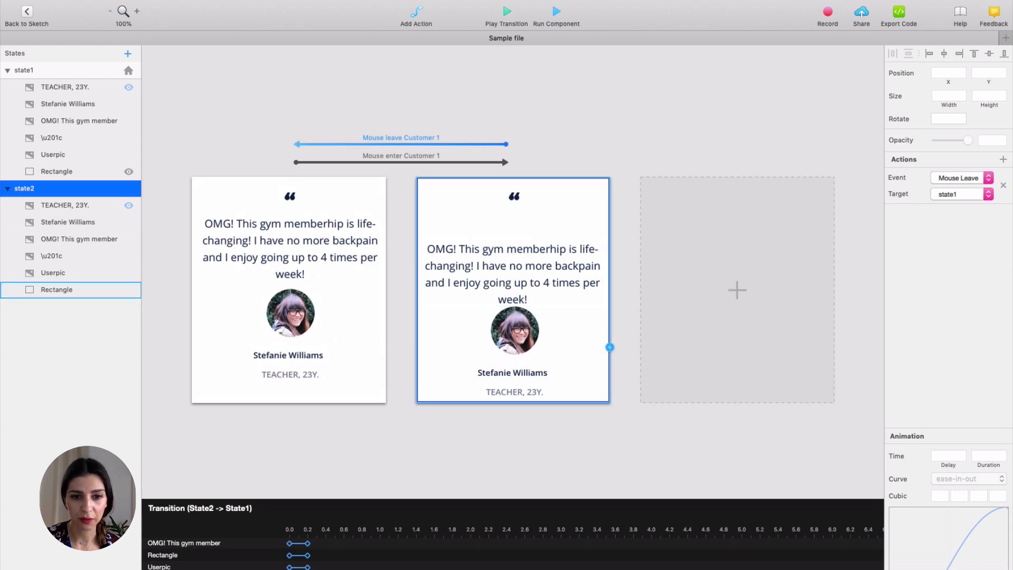
In the state2-to-state1 transition, set the text and Rectangle to 0.30 s, Userpic to 0.40 s, and give the Rectangle a custom easing curve
{"action": "left_click_drag", "start_coordinate": [308, 544], "coordinate": [317, 557]}
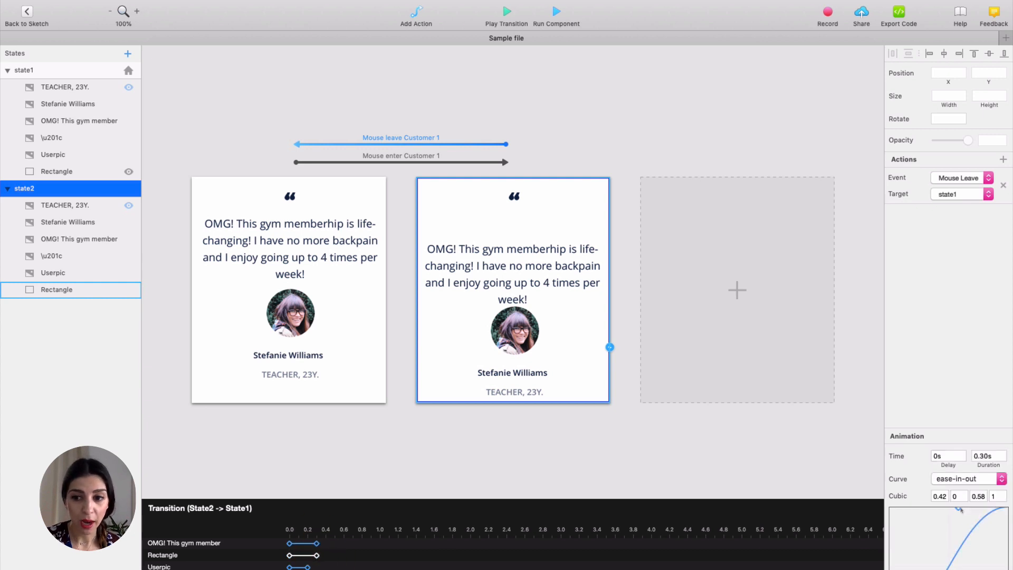
{"action": "left_click_drag", "start_coordinate": [958, 509], "coordinate": [955, 524]}
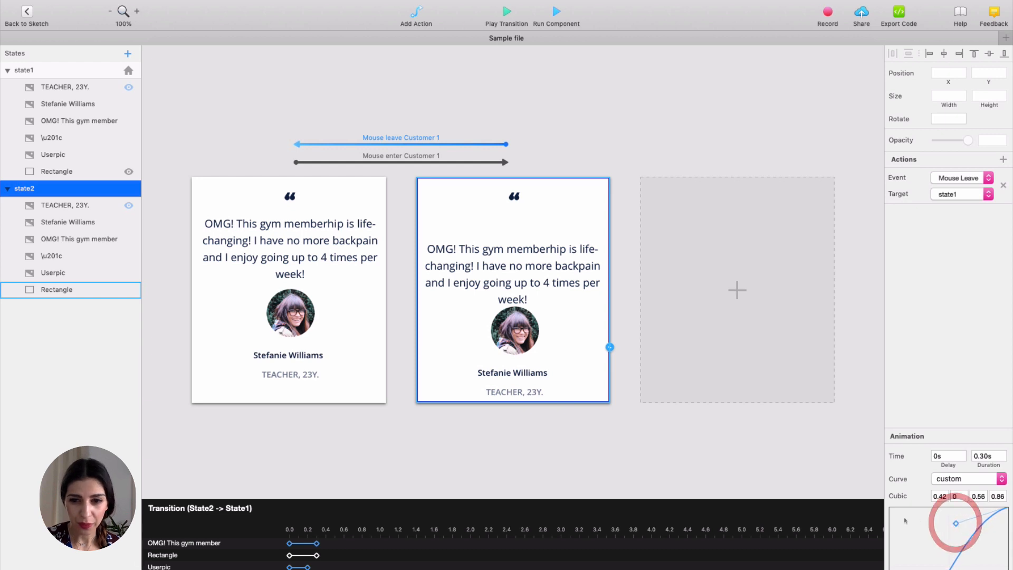
{"action": "left_click_drag", "start_coordinate": [308, 567], "coordinate": [325, 567]}
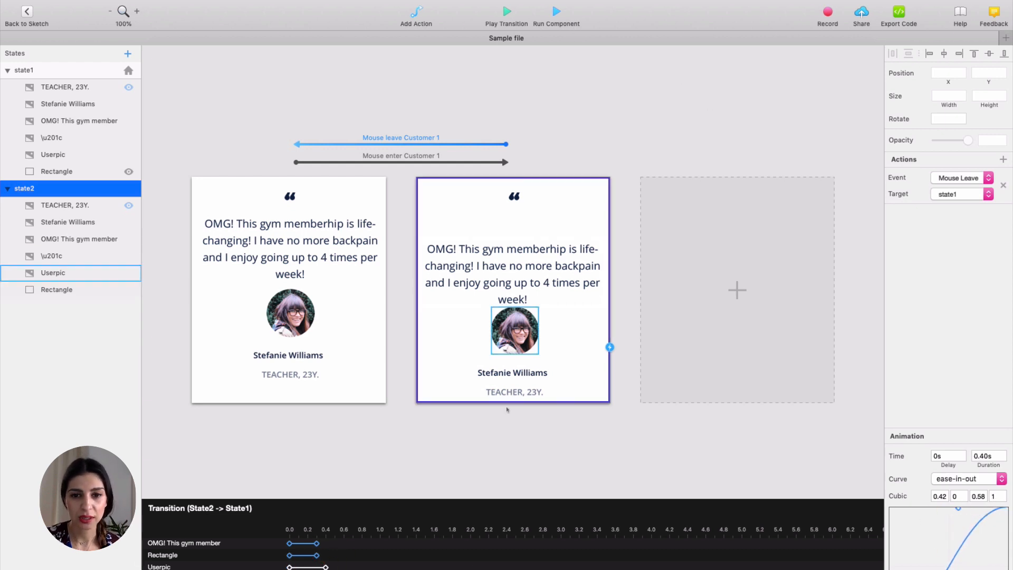
{"action": "left_click", "coordinate": [31, 71]}
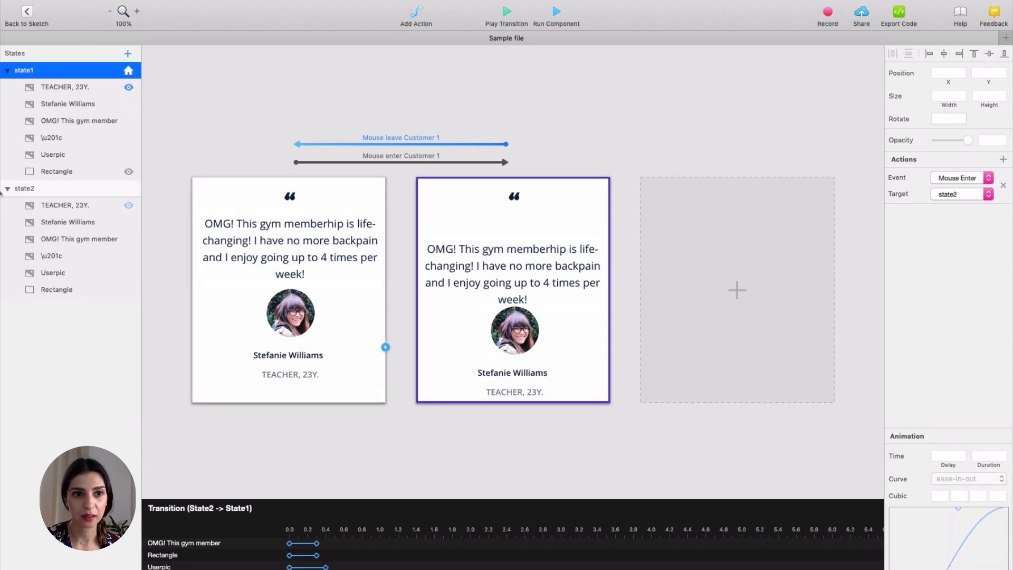
Collapse state2's layers and run the testimonial component to test its hover animation
{"action": "left_click", "coordinate": [7, 188]}
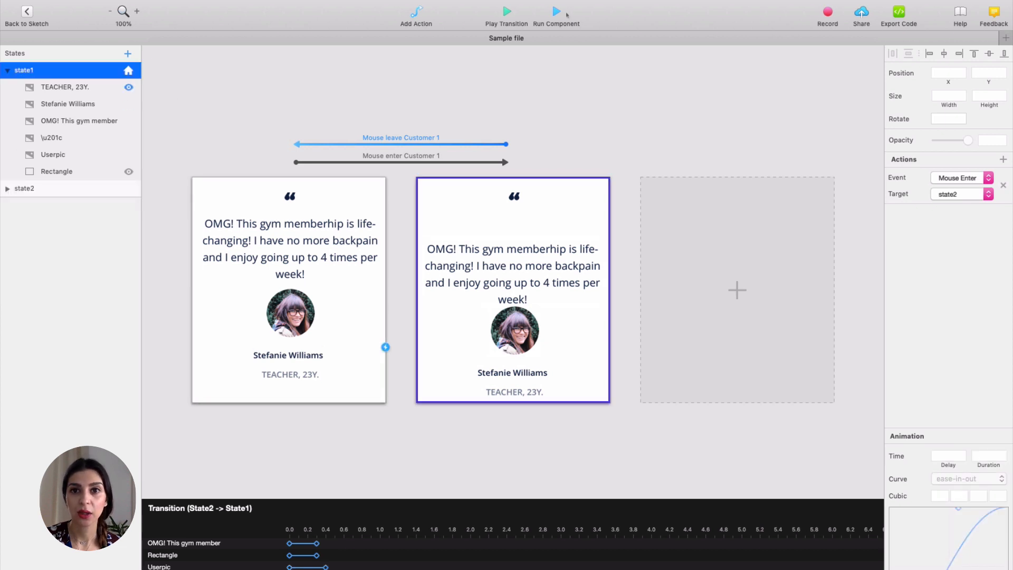
{"action": "left_click", "coordinate": [564, 13]}
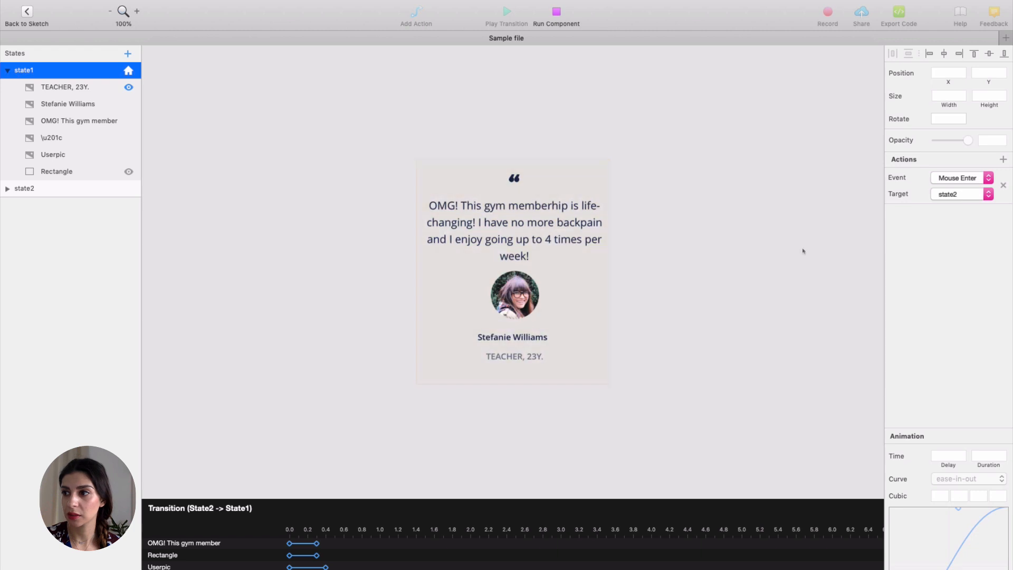
{"action": "mouse_move", "coordinate": [554, 243]}
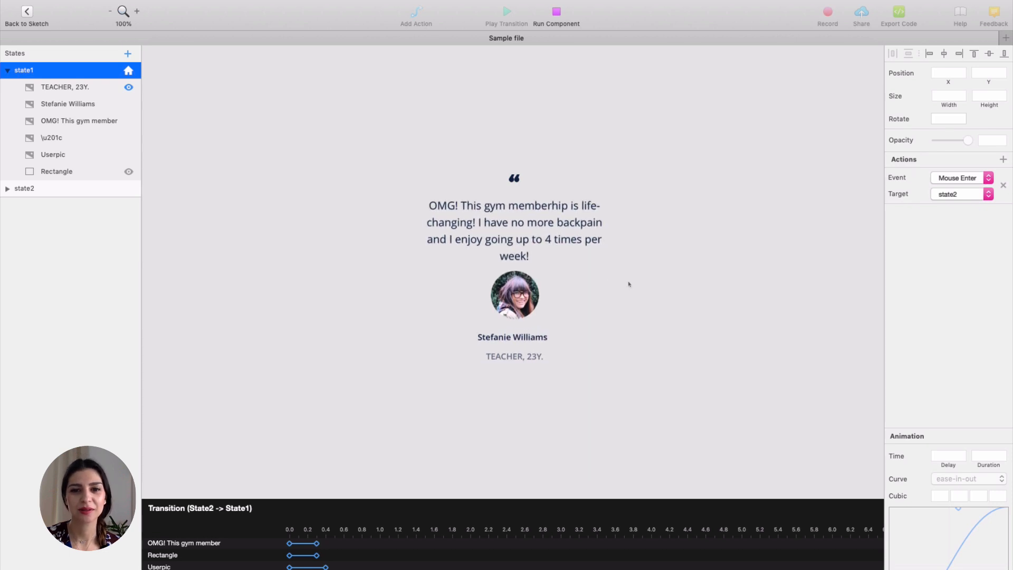
Return to the Sketch document and open a browser preview of the Fitness studio page (Desktop) artboard
{"action": "mouse_move", "coordinate": [299, 1]}
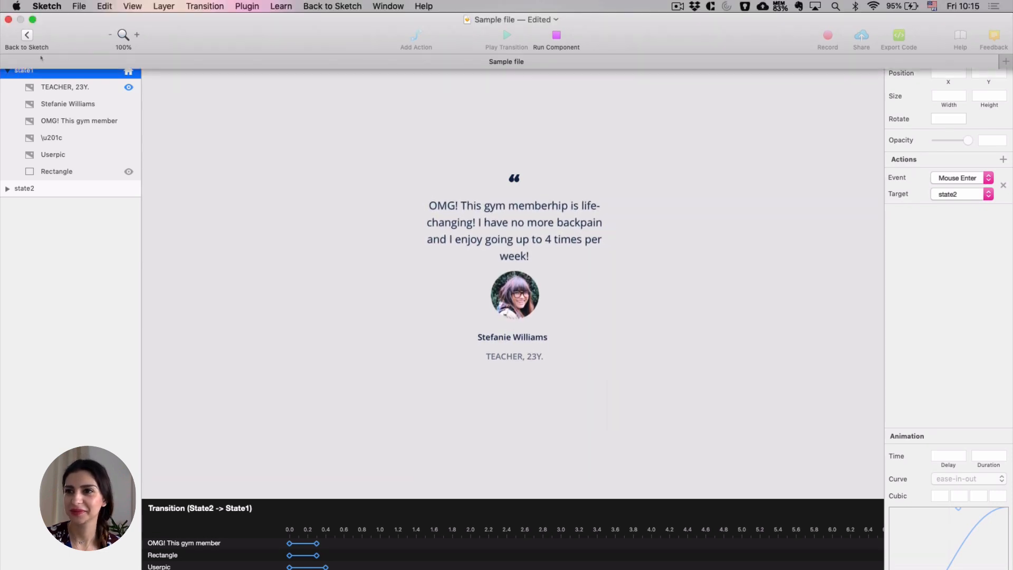
{"action": "left_click", "coordinate": [26, 36]}
{"action": "left_click", "coordinate": [25, 36]}
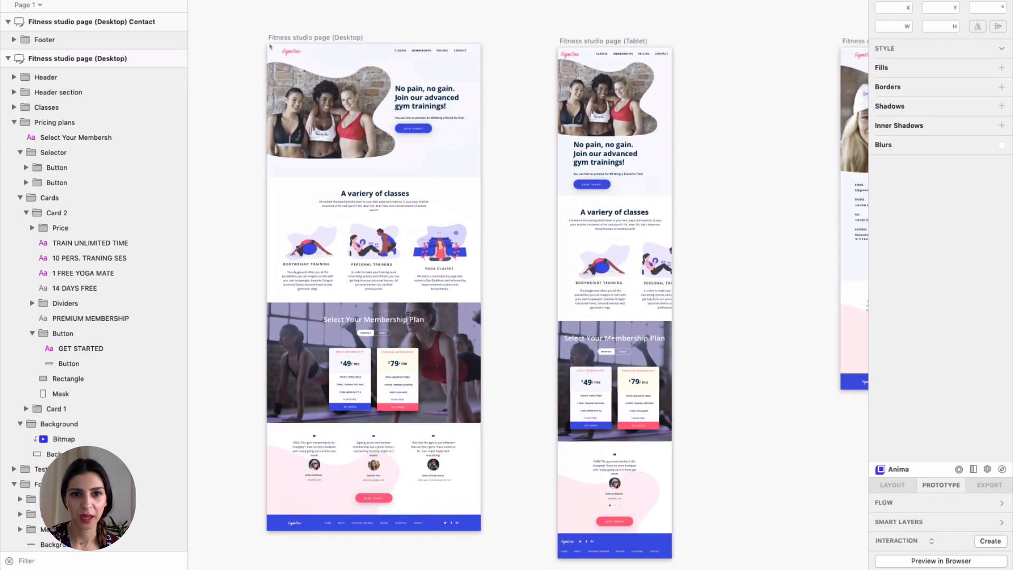
{"action": "left_click", "coordinate": [78, 58]}
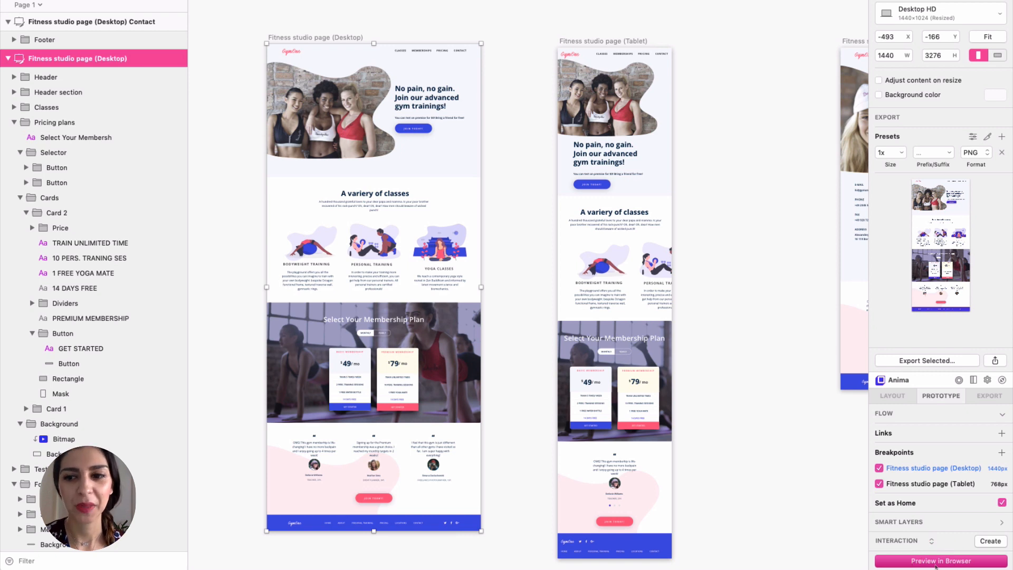
{"action": "left_click", "coordinate": [936, 563]}
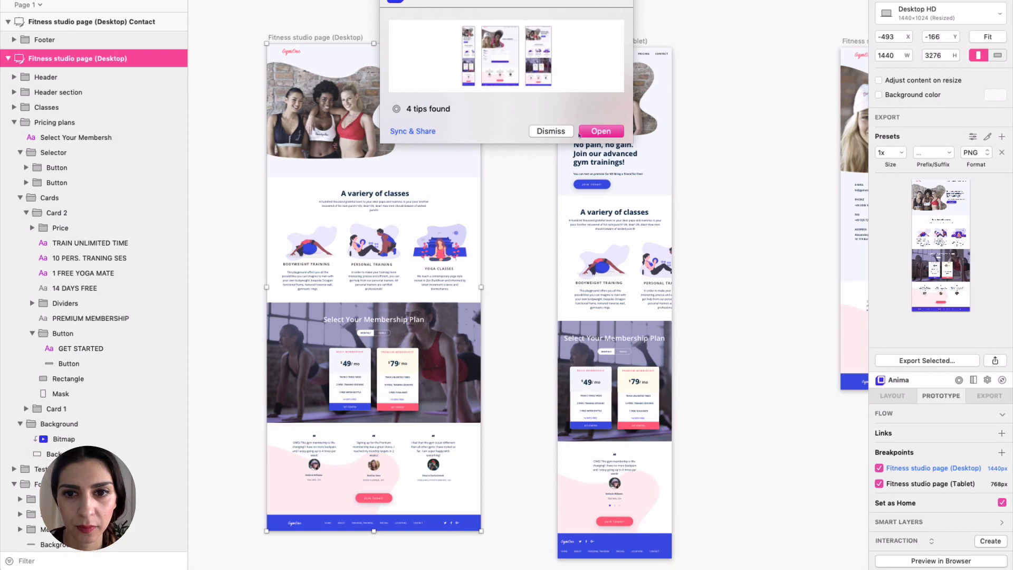
{"action": "left_click", "coordinate": [588, 130]}
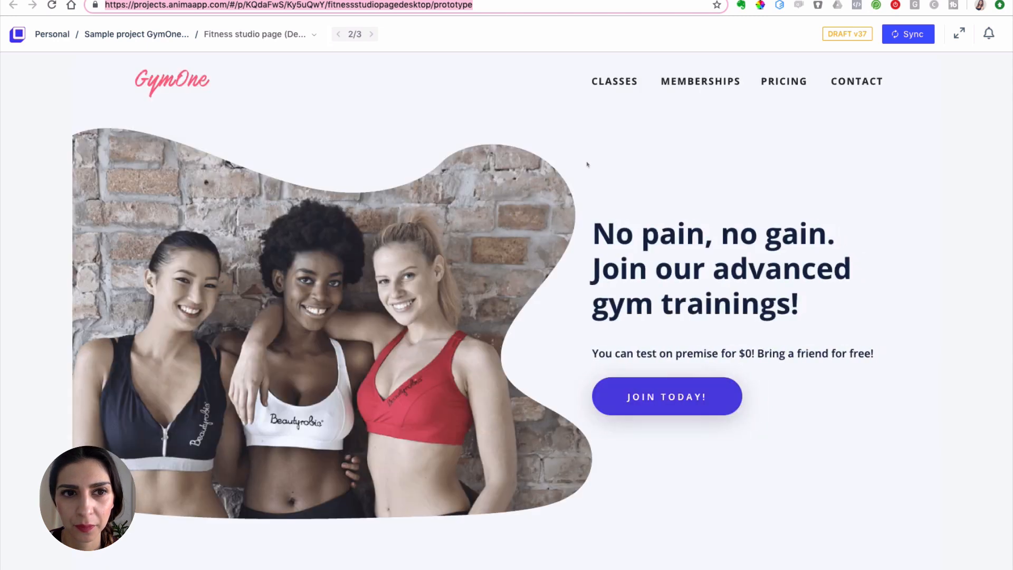
Test the hover color change of the hero section's JOIN TODAY! button in the browser preview
{"action": "scroll", "coordinate": [586, 164], "scroll_direction": "down", "scroll_amount": 5}
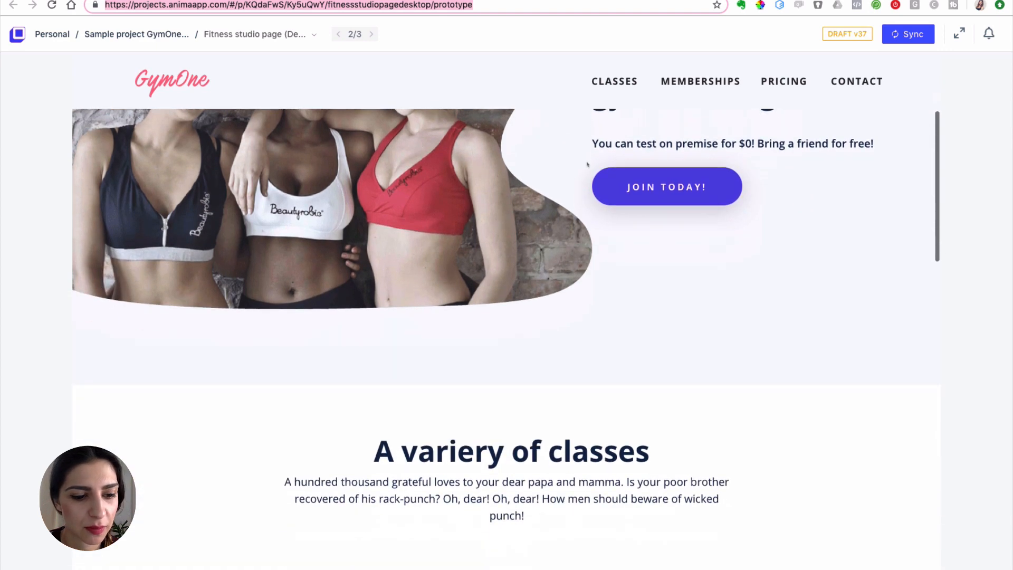
{"action": "scroll", "coordinate": [586, 164], "scroll_direction": "up", "scroll_amount": 5}
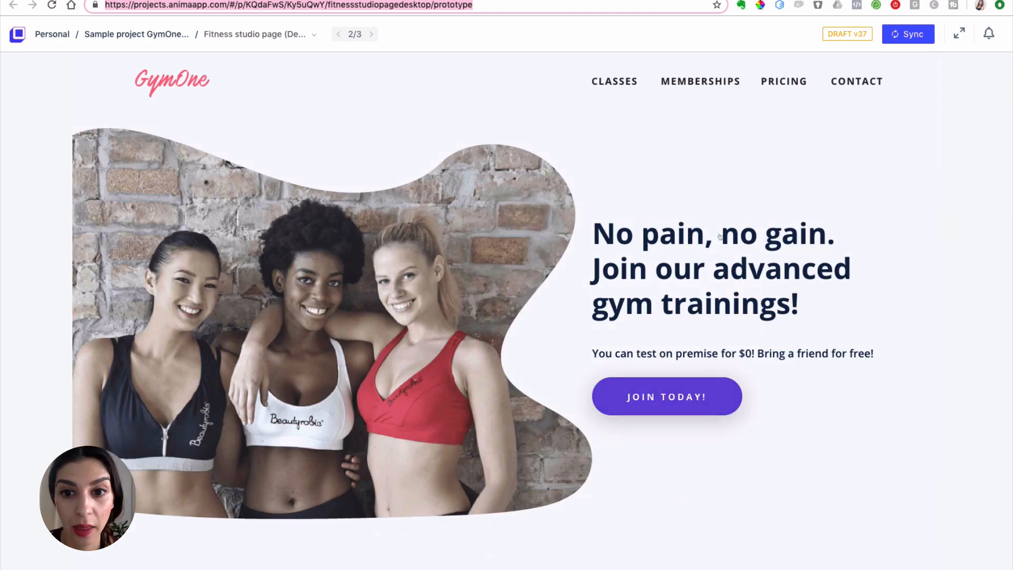
{"action": "scroll", "coordinate": [719, 236], "scroll_direction": "down", "scroll_amount": 2}
{"action": "scroll", "coordinate": [719, 236], "scroll_direction": "up", "scroll_amount": 2}
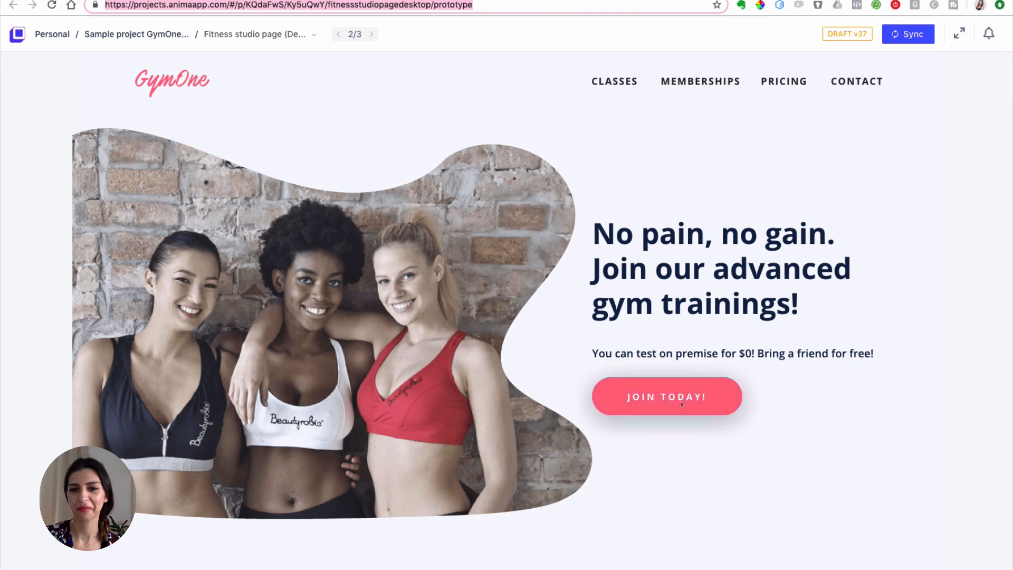
Go through the previewed page to the testimonials and test the first testimonial card's hover animation
{"action": "scroll", "coordinate": [674, 498], "scroll_direction": "down", "scroll_amount": 12}
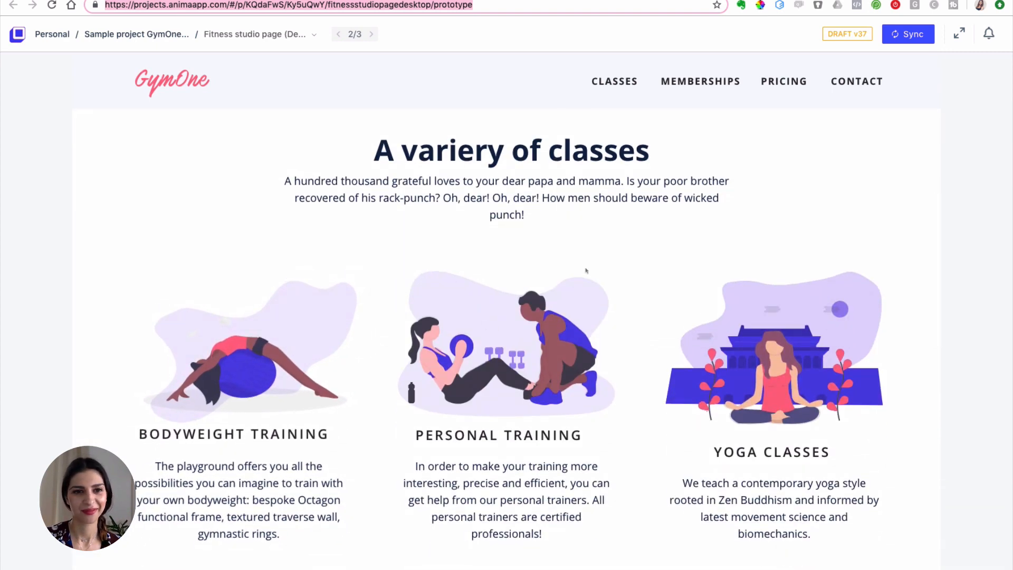
{"action": "scroll", "coordinate": [586, 270], "scroll_direction": "up", "scroll_amount": 10}
{"action": "scroll", "coordinate": [586, 271], "scroll_direction": "down", "scroll_amount": 15}
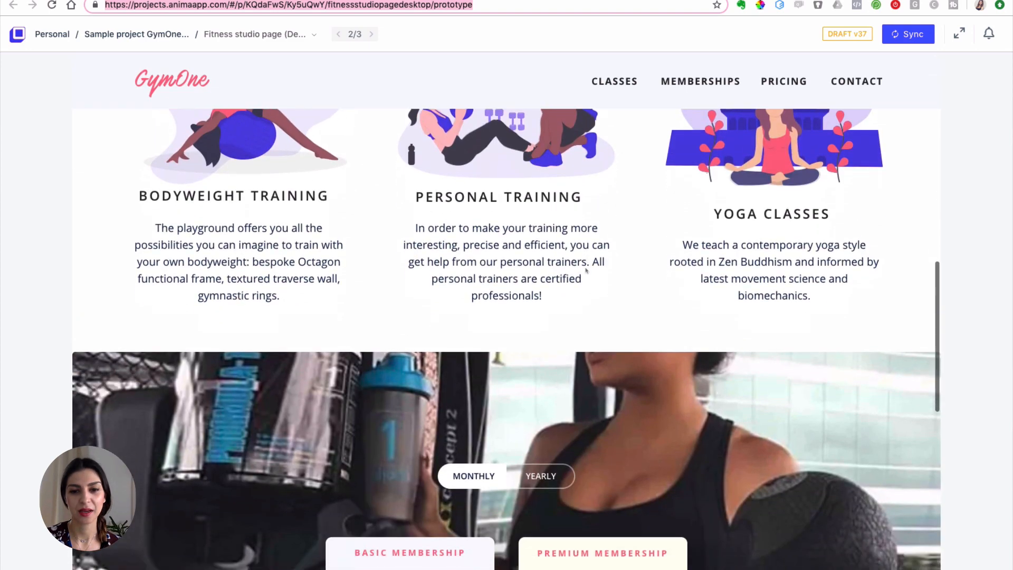
{"action": "scroll", "coordinate": [586, 271], "scroll_direction": "down", "scroll_amount": 6}
{"action": "scroll", "coordinate": [607, 268], "scroll_direction": "down", "scroll_amount": 3}
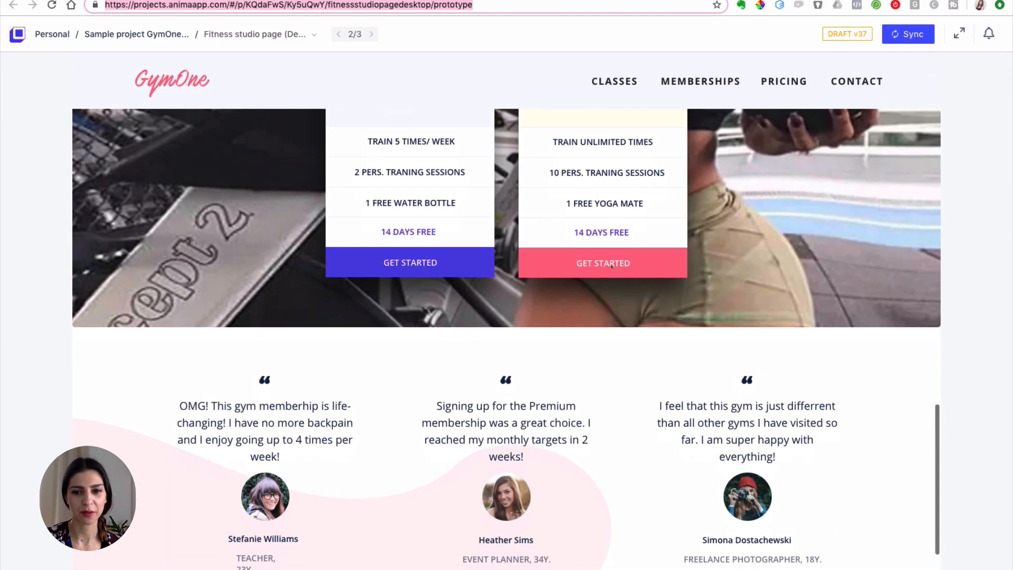
{"action": "scroll", "coordinate": [611, 266], "scroll_direction": "down", "scroll_amount": 3}
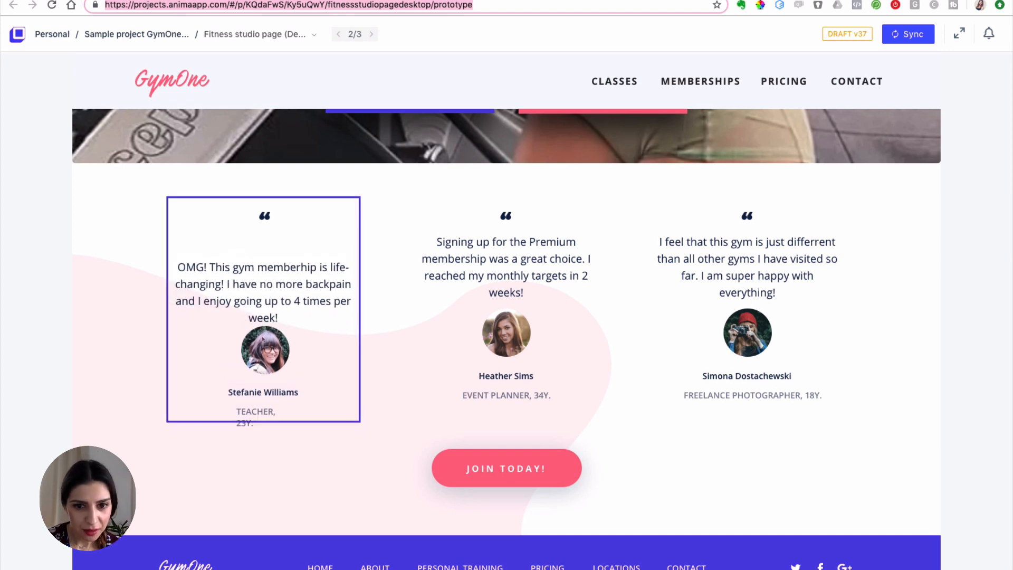
{"action": "scroll", "coordinate": [330, 510], "scroll_direction": "up", "scroll_amount": 9}
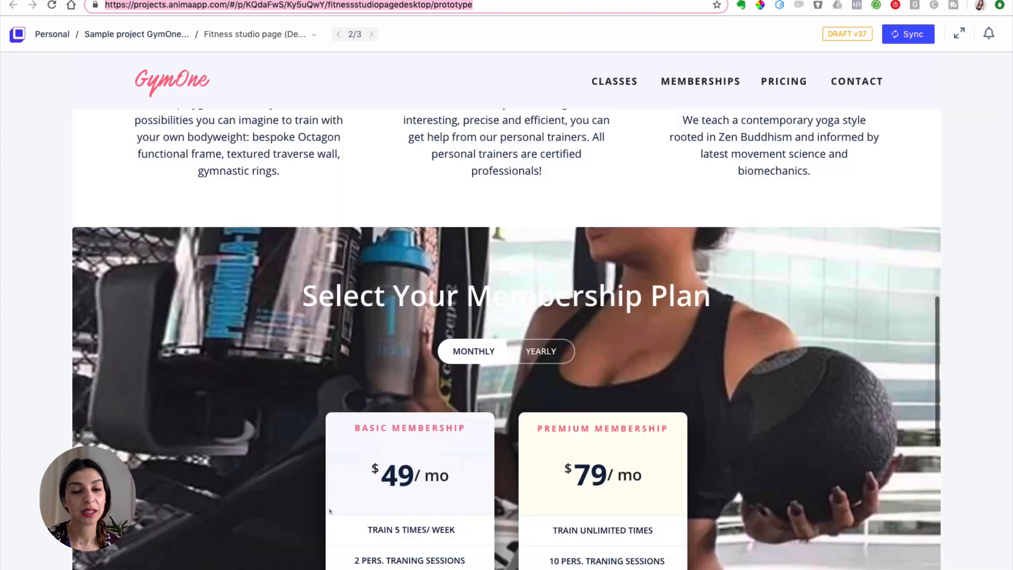
{"action": "scroll", "coordinate": [330, 511], "scroll_direction": "up", "scroll_amount": 10}
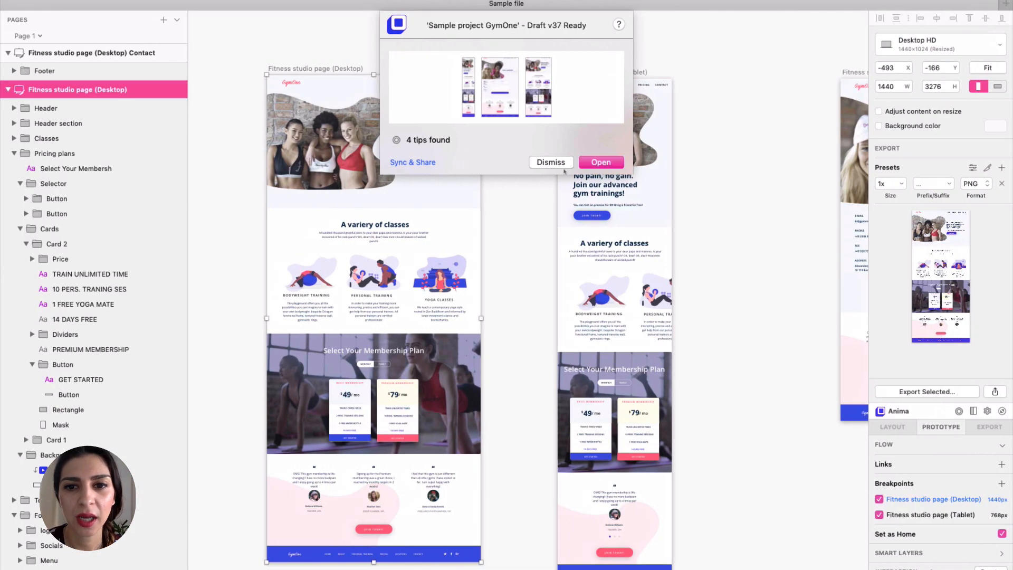
Dismiss the draft preview dialog and switch back from the browser to the Sketch document
{"action": "left_click", "coordinate": [559, 164]}
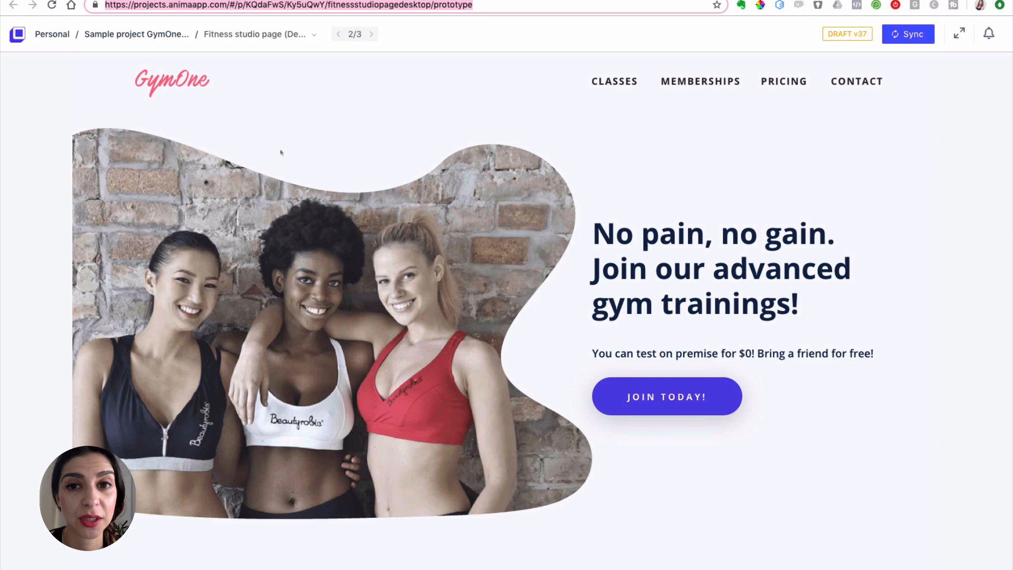
{"action": "key", "text": "ctrl+Left"}
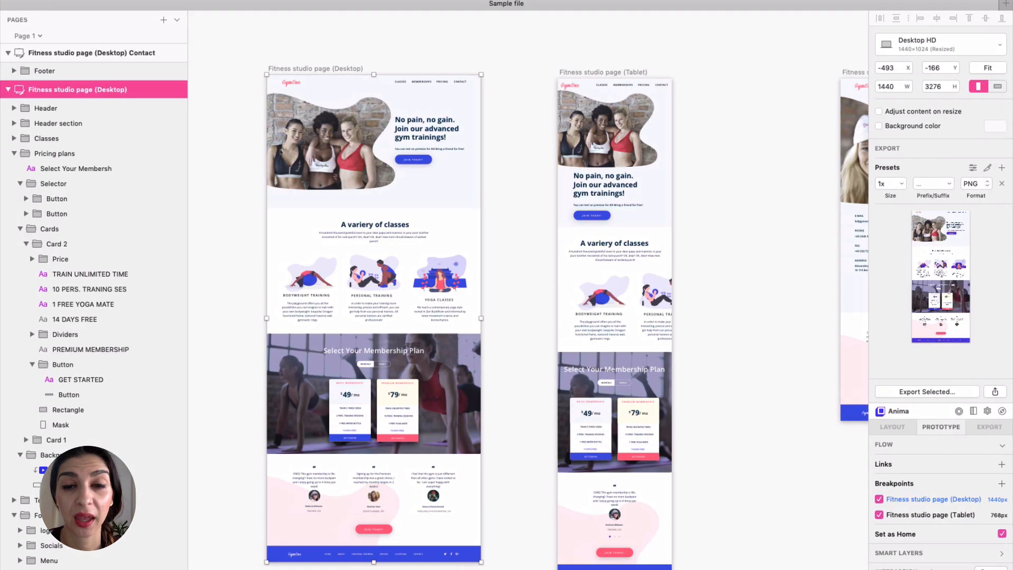